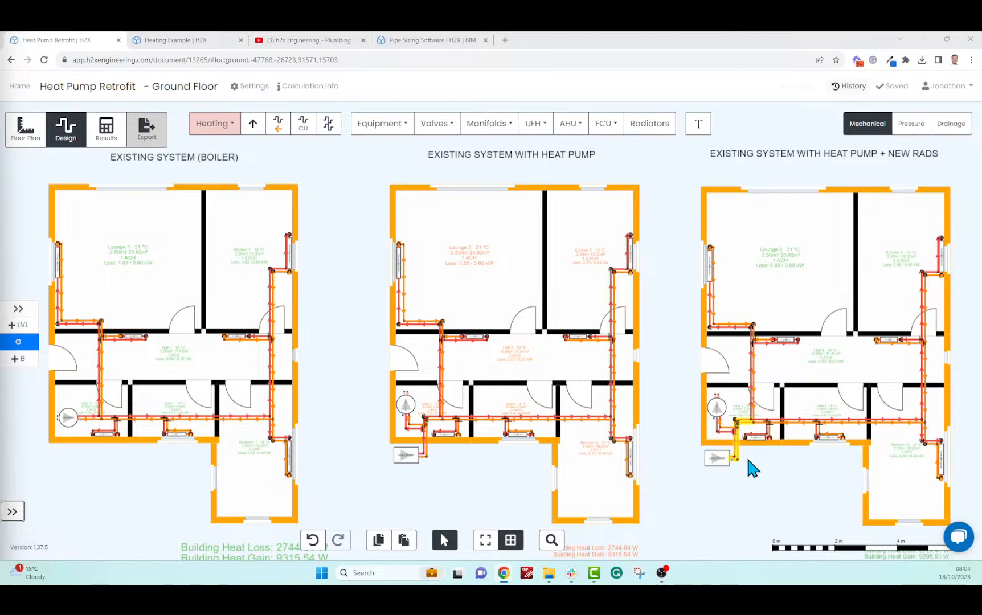
Calculate the Heat Pump Retrofit designs and check a heat pump pipe's size on its info card
{"action": "left_click", "coordinate": [110, 142]}
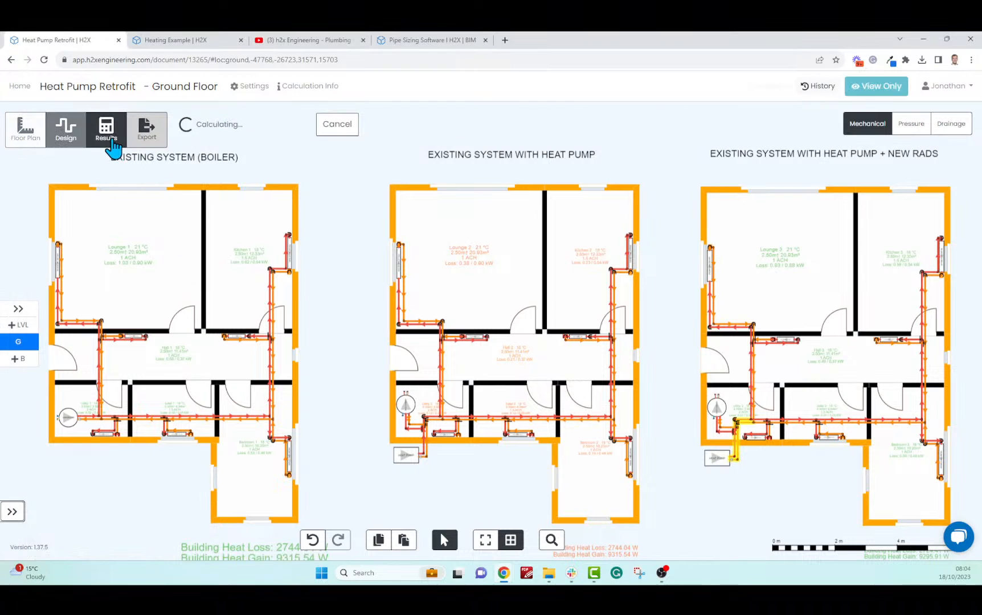
{"action": "scroll", "coordinate": [724, 462], "scroll_direction": "up", "scroll_amount": 10}
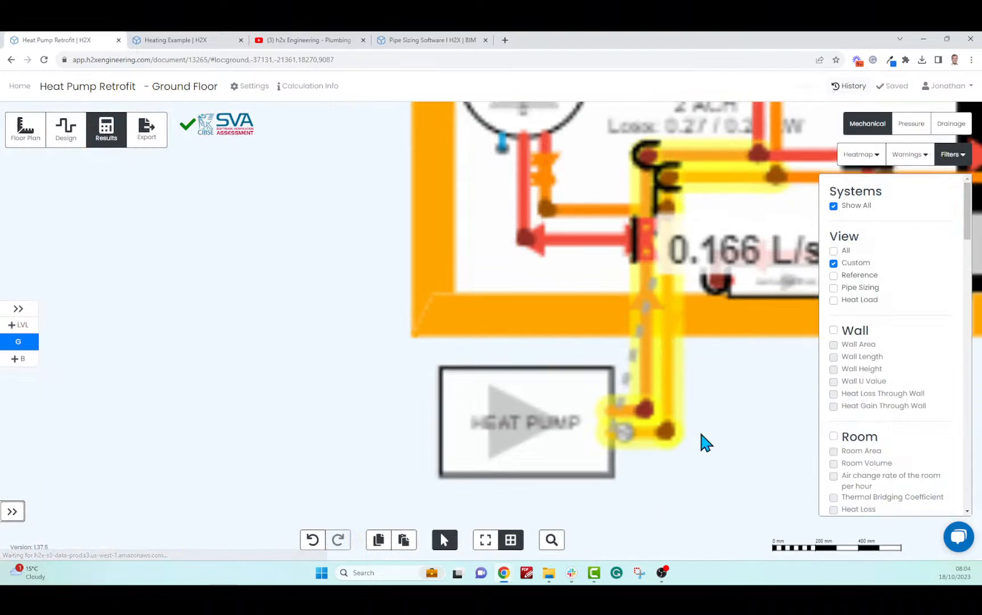
{"action": "mouse_move", "coordinate": [666, 376]}
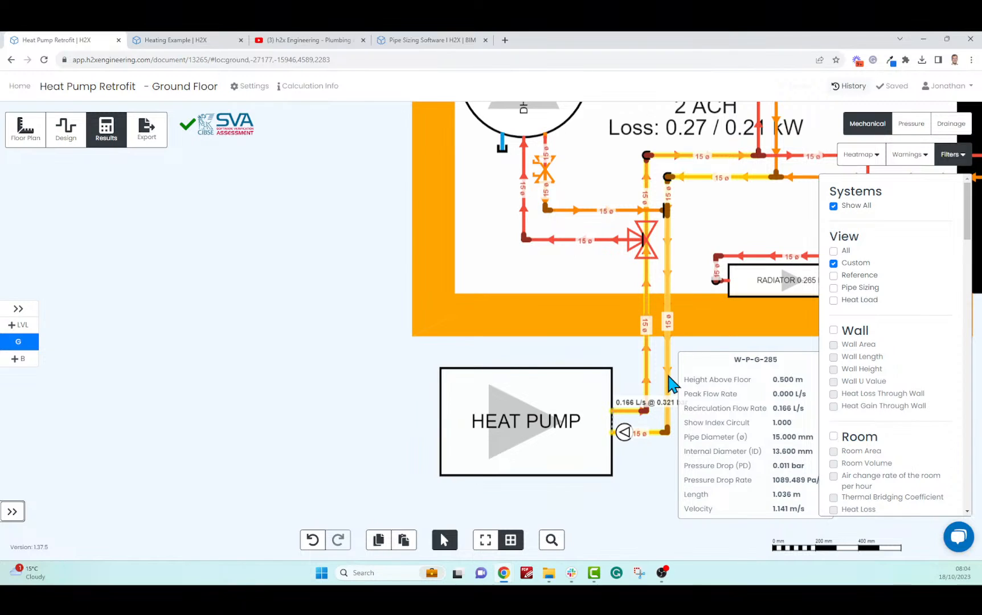
{"action": "scroll", "coordinate": [449, 376], "scroll_direction": "down", "scroll_amount": 5}
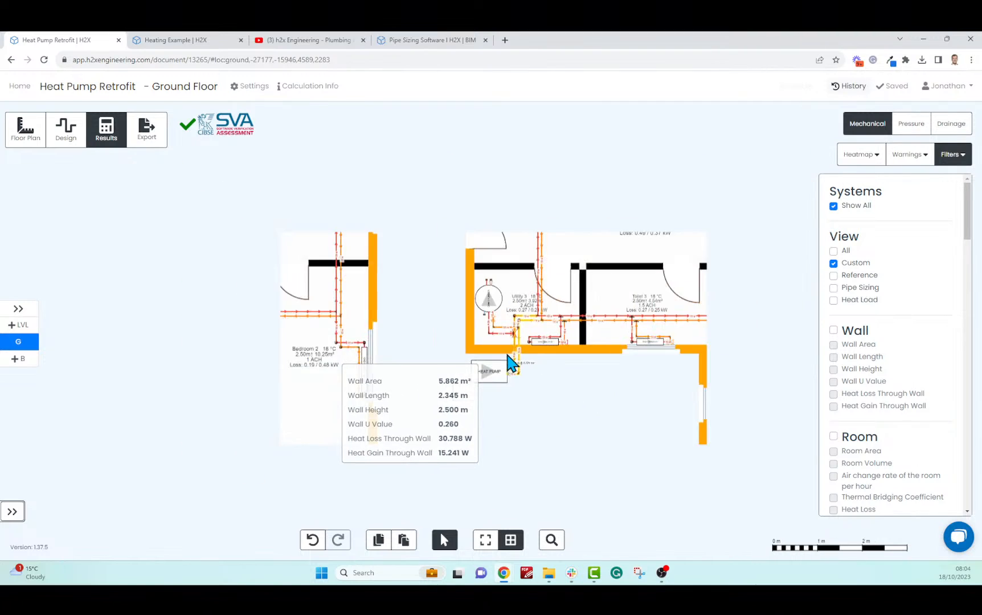
Frame all three retrofit floor plans side by side with the Filters panel closed
{"action": "left_click_drag", "start_coordinate": [478, 448], "coordinate": [605, 485]}
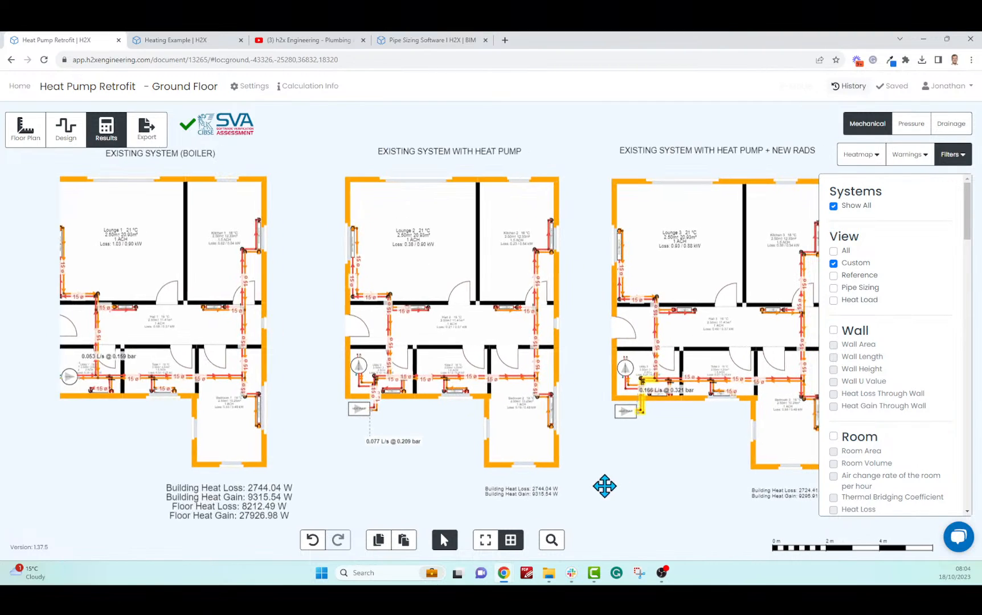
{"action": "left_click", "coordinate": [963, 154]}
{"action": "left_click_drag", "start_coordinate": [904, 243], "coordinate": [914, 257]}
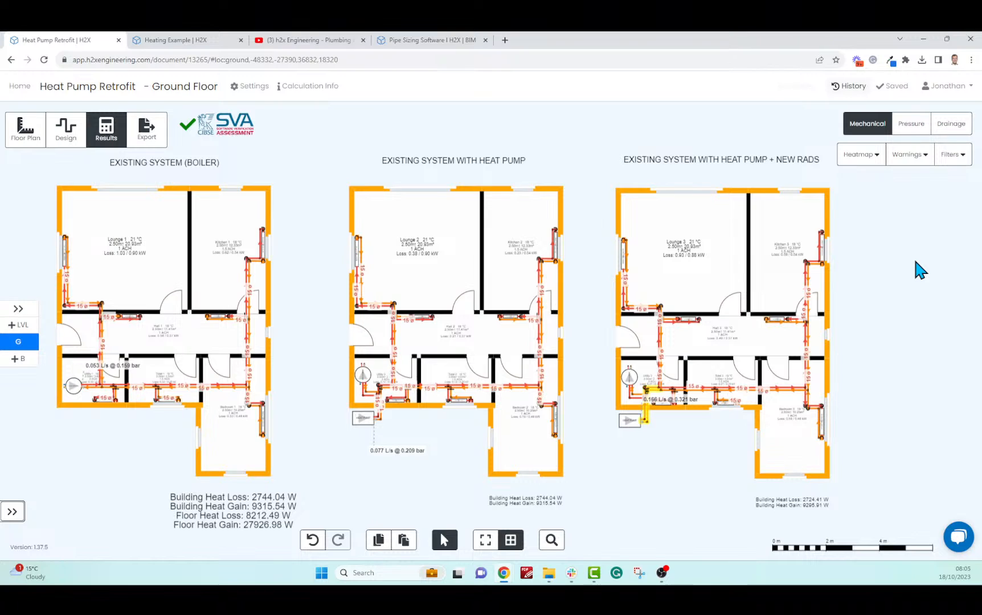
{"action": "left_click", "coordinate": [184, 39]}
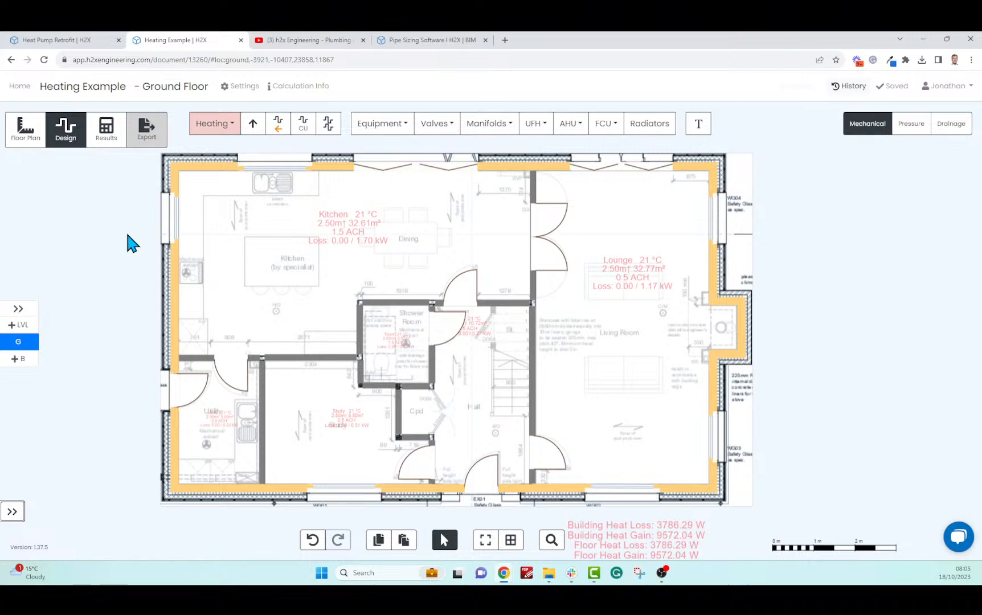
Zoom and pan the Heating Example ground floor to show every 21 °C room's heat loss
{"action": "scroll", "coordinate": [128, 235], "scroll_direction": "down", "scroll_amount": 3}
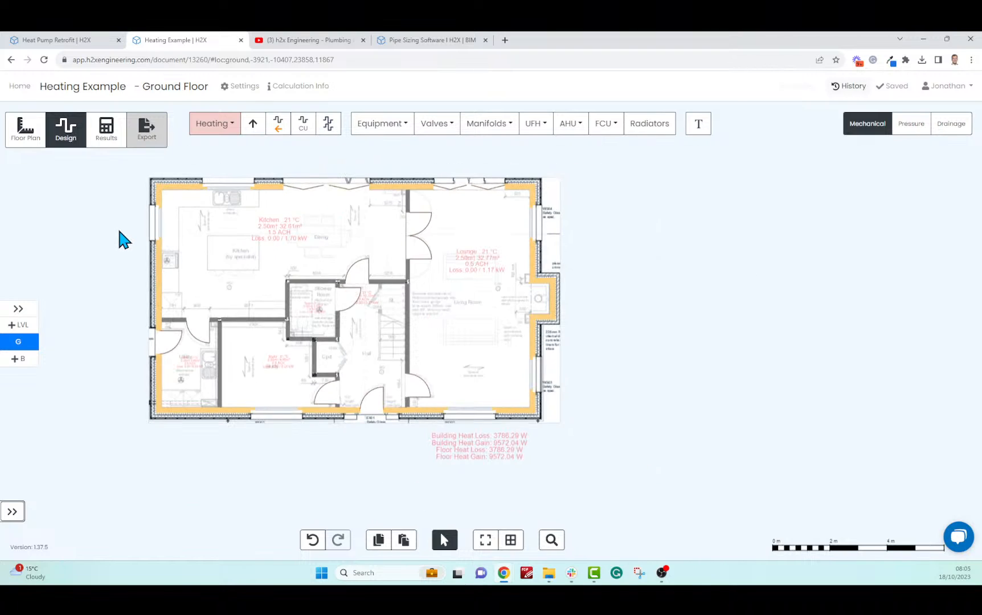
{"action": "scroll", "coordinate": [130, 230], "scroll_direction": "up", "scroll_amount": 2}
{"action": "left_click_drag", "start_coordinate": [135, 237], "coordinate": [126, 247]}
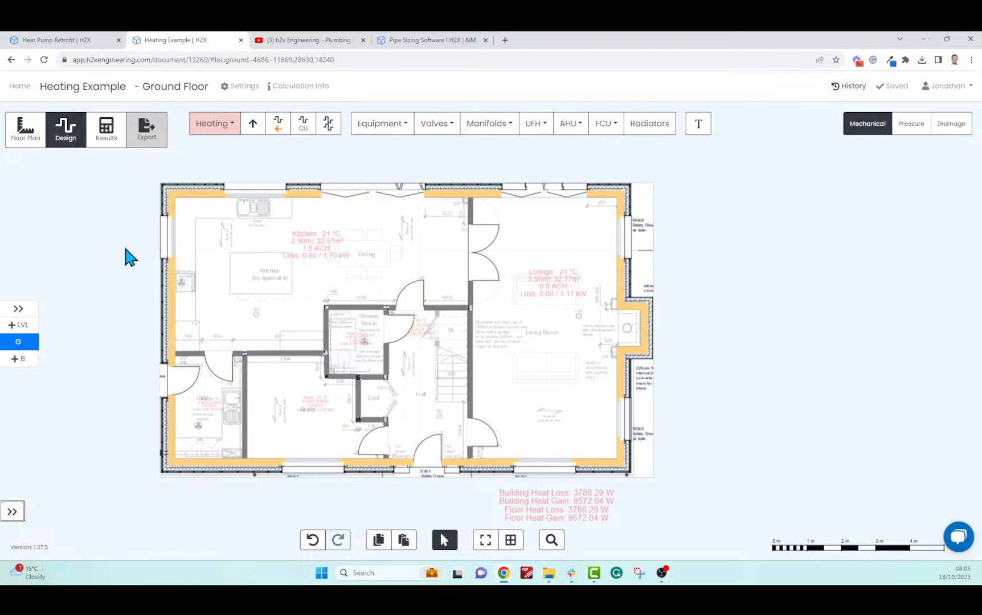
{"action": "scroll", "coordinate": [117, 274], "scroll_direction": "up", "scroll_amount": 2}
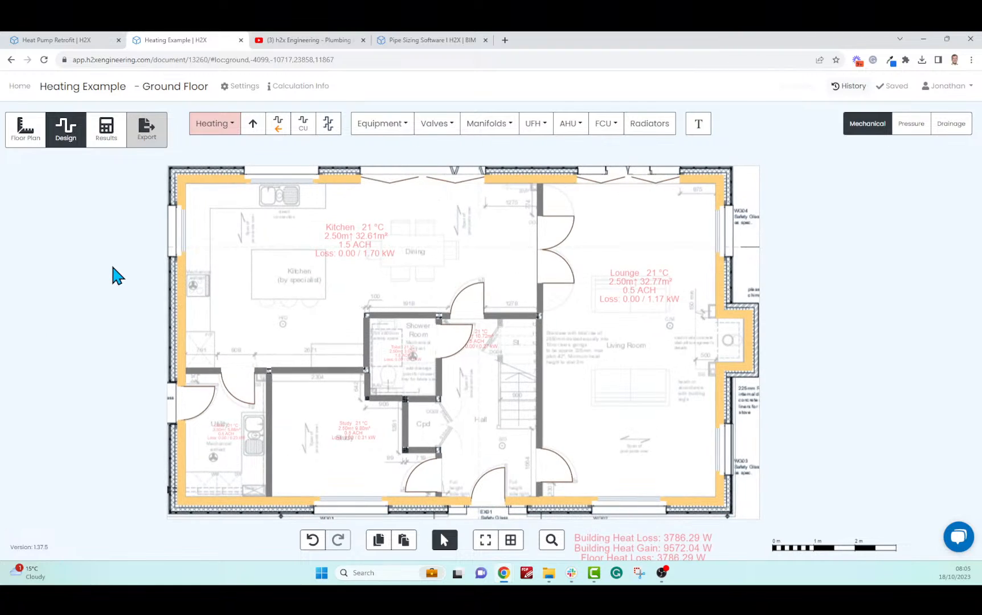
{"action": "left_click_drag", "start_coordinate": [114, 274], "coordinate": [99, 263]}
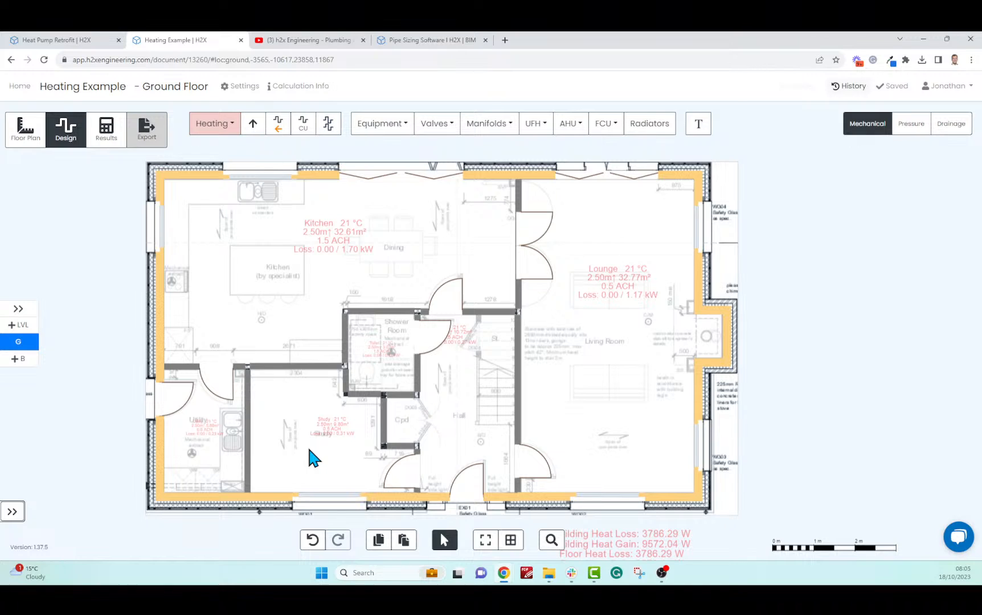
Switch the Calculations pipe sizing method to Maximum velocity and pressure drop and save
{"action": "left_click", "coordinate": [244, 87]}
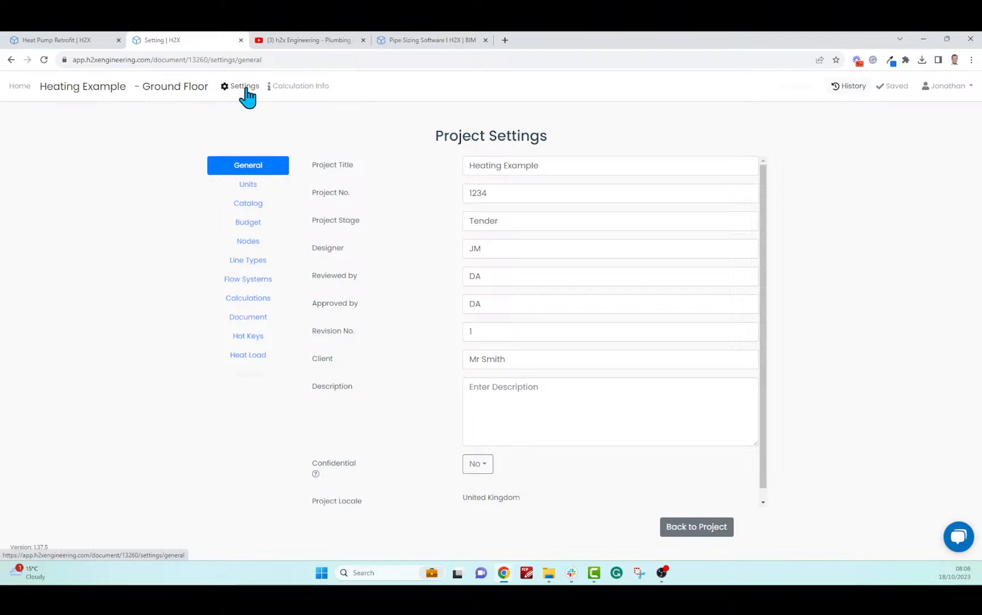
{"action": "left_click", "coordinate": [249, 302]}
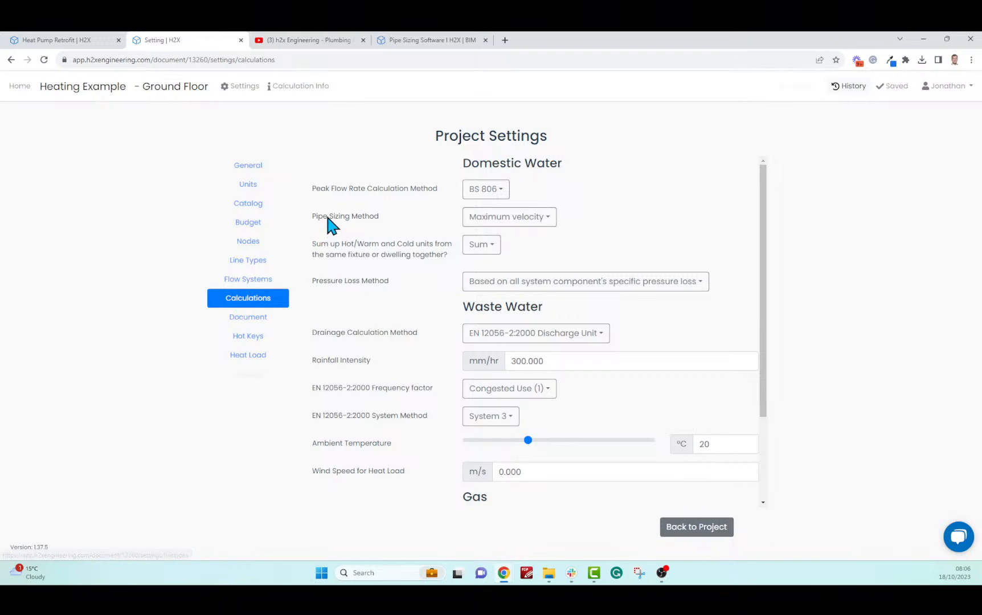
{"action": "left_click_drag", "start_coordinate": [314, 218], "coordinate": [380, 217]}
{"action": "left_click", "coordinate": [382, 216]}
{"action": "left_click", "coordinate": [474, 220]}
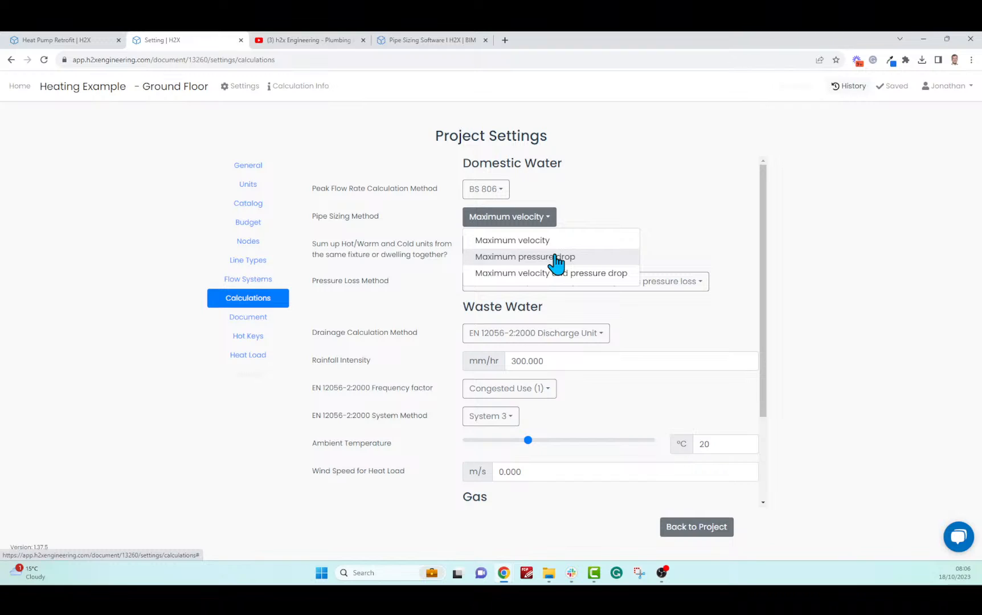
{"action": "left_click", "coordinate": [580, 274]}
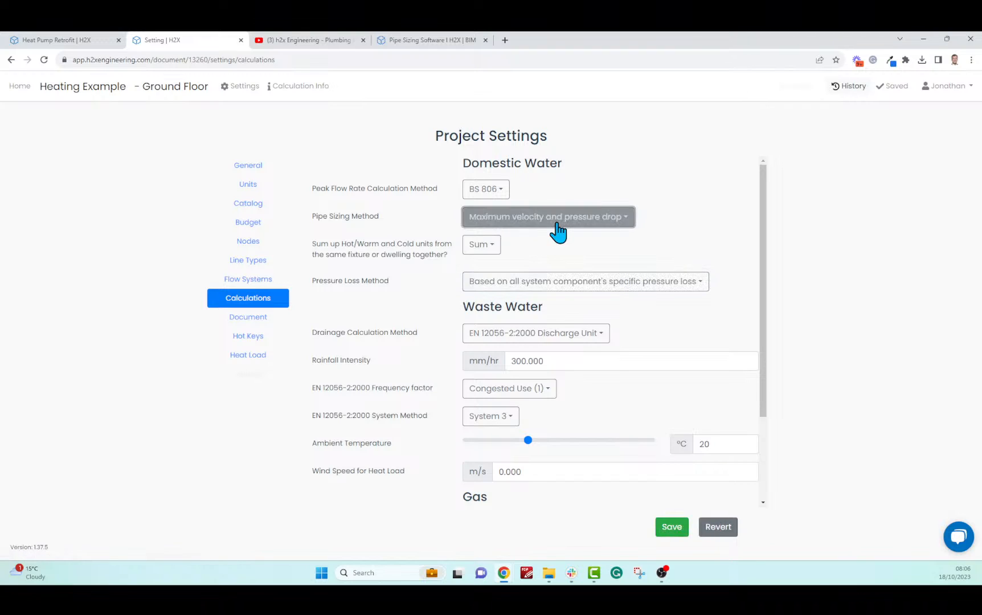
{"action": "left_click", "coordinate": [672, 527]}
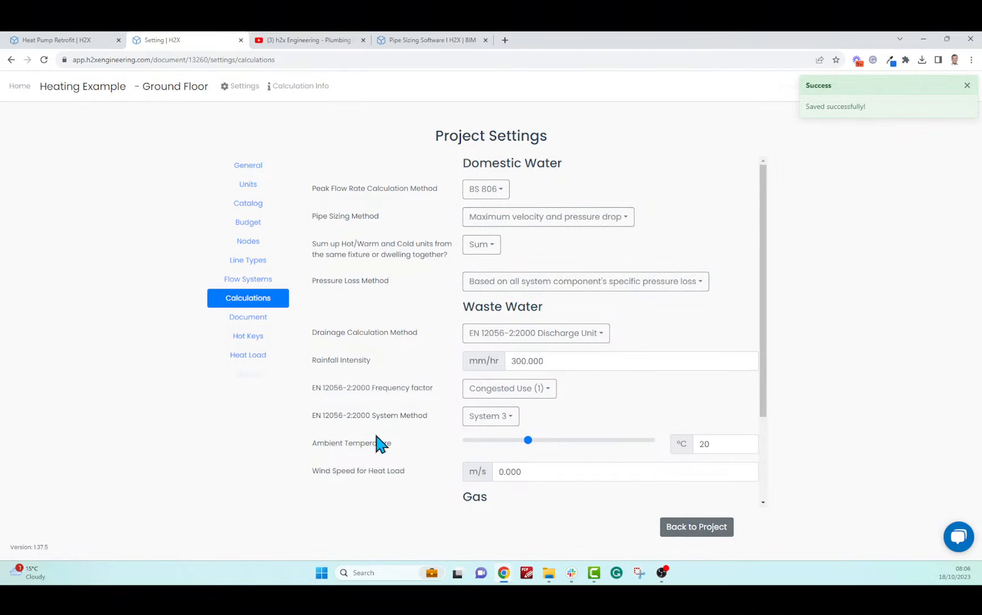
{"action": "left_click", "coordinate": [246, 281]}
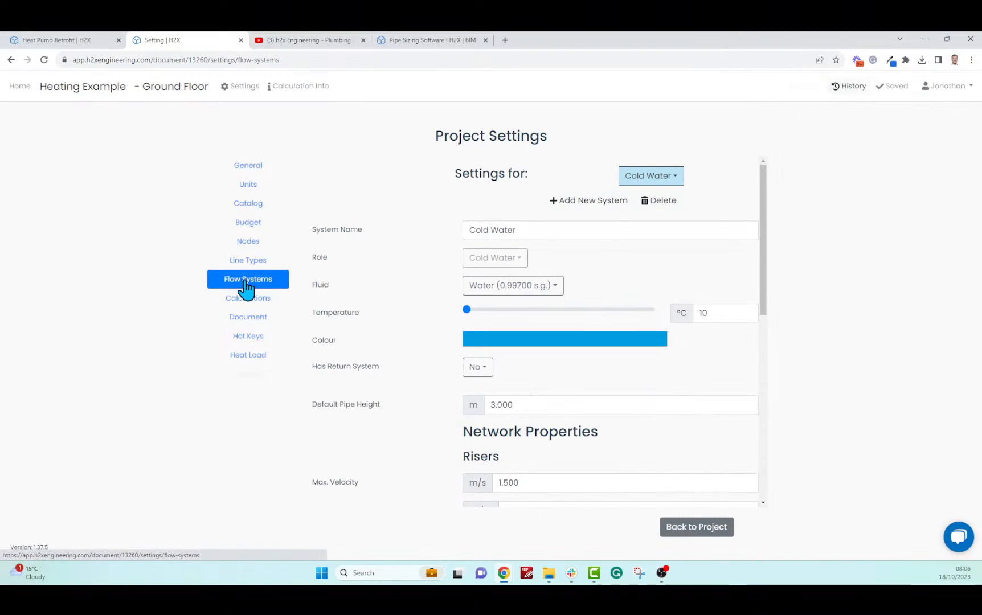
Show the Heating flow system's settings and check its flow temperature
{"action": "left_click", "coordinate": [637, 177]}
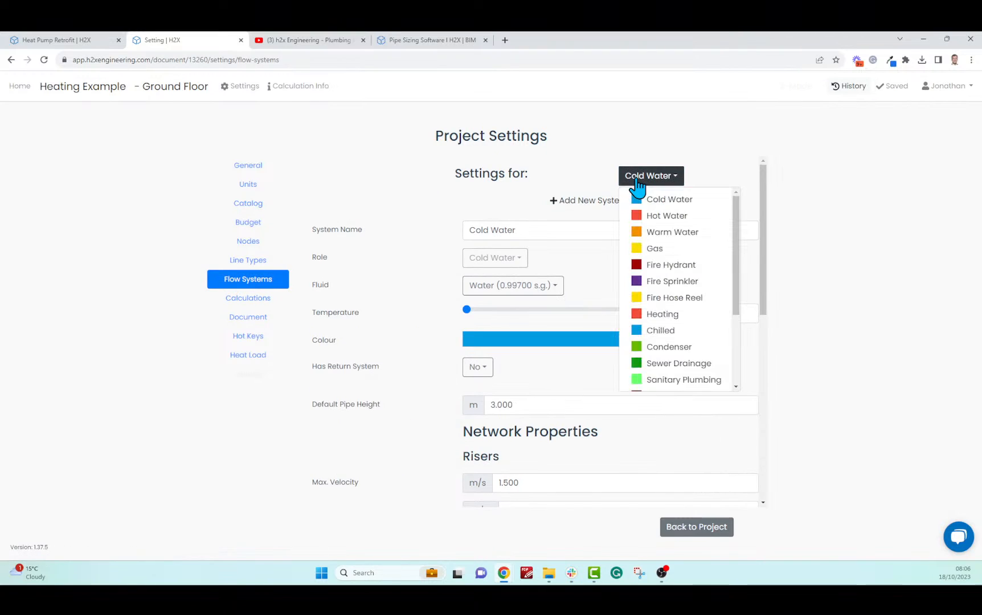
{"action": "left_click", "coordinate": [678, 315]}
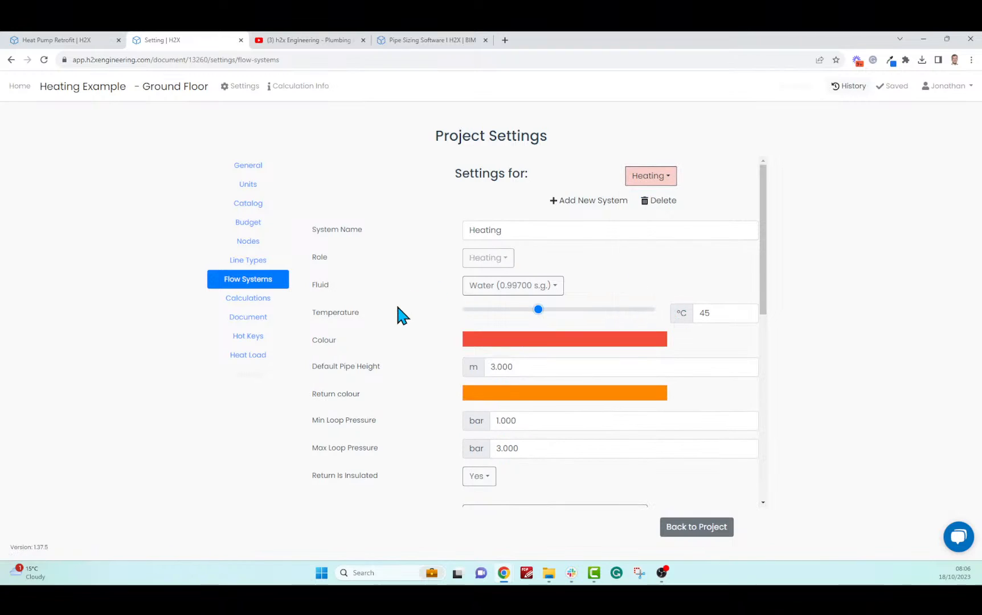
{"action": "left_click", "coordinate": [725, 315]}
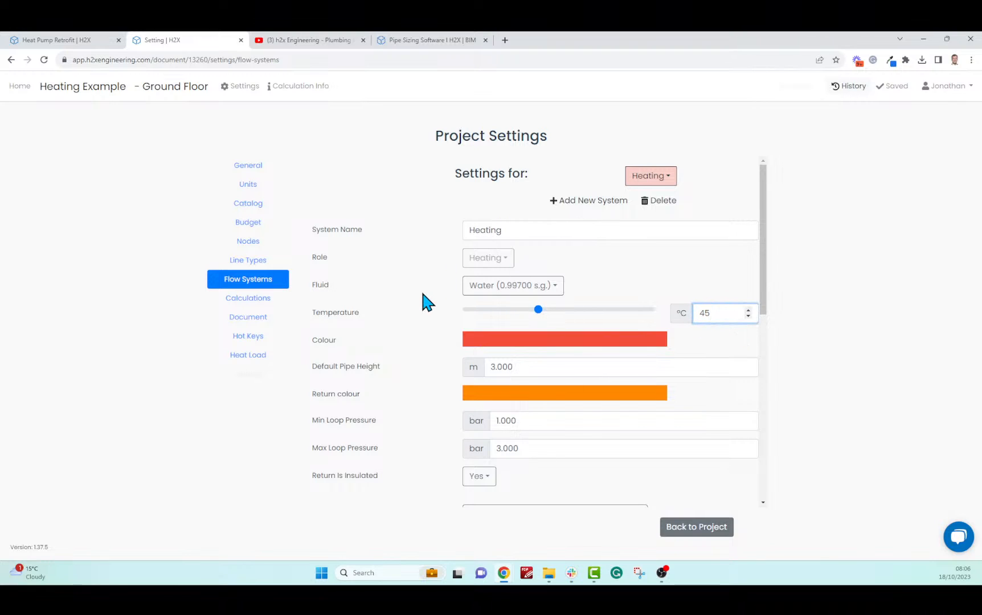
{"action": "scroll", "coordinate": [423, 289], "scroll_direction": "down", "scroll_amount": 7}
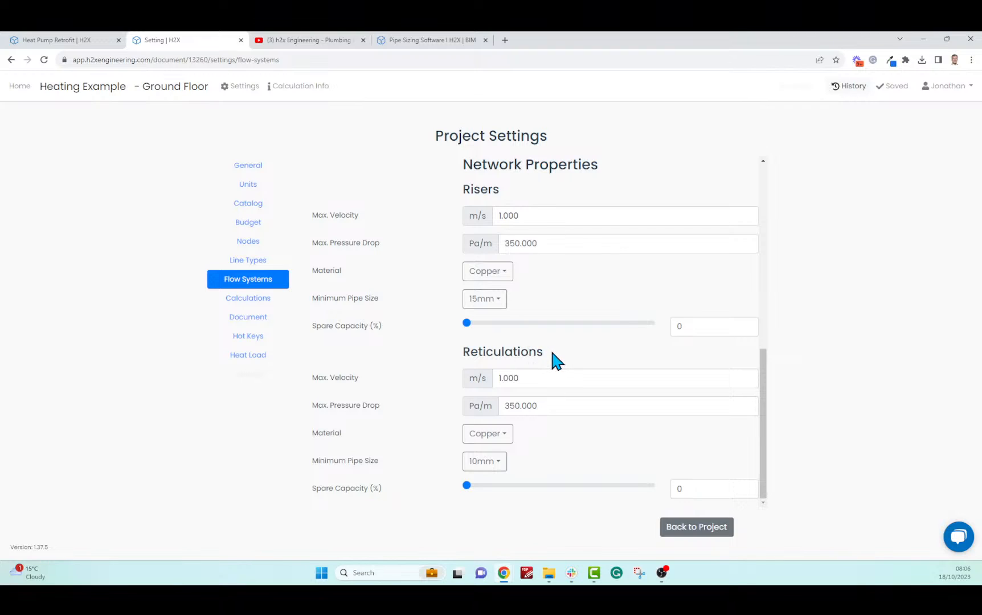
Review reticulation velocity, pressure drop, Copper material and minimum pipe size, then return to the plan
{"action": "left_click", "coordinate": [539, 376]}
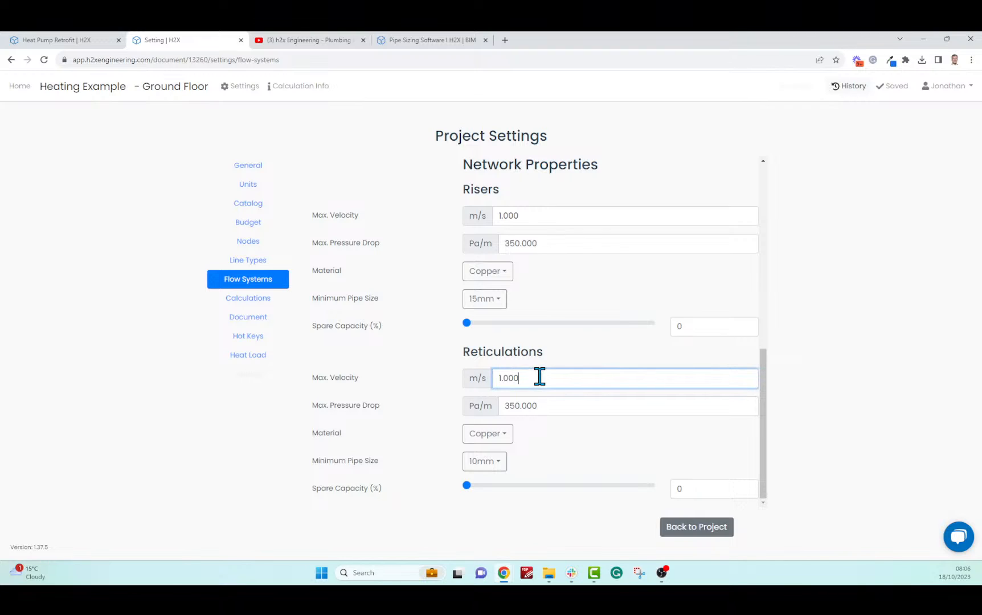
{"action": "left_click", "coordinate": [563, 410]}
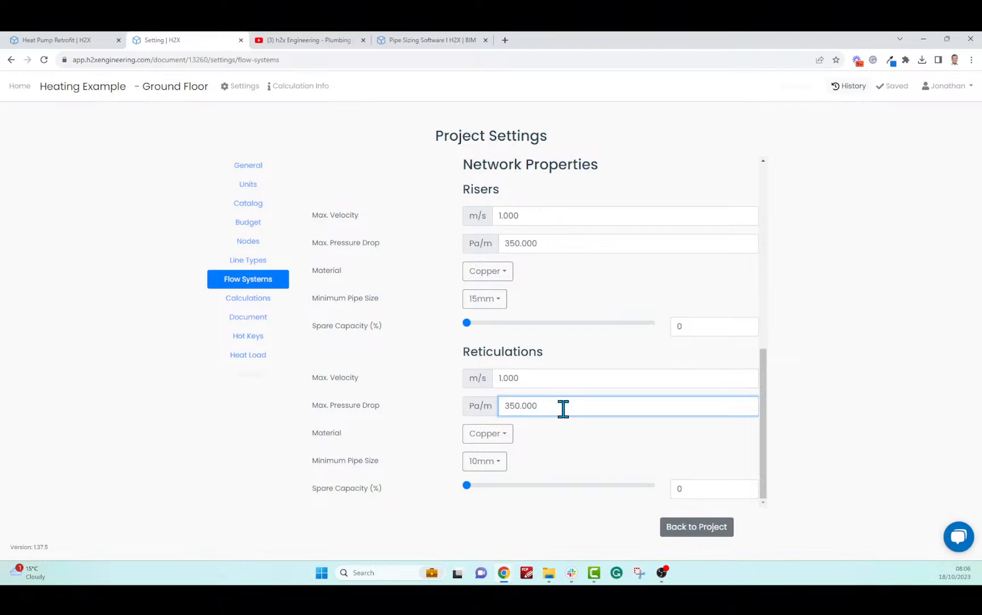
{"action": "left_click_drag", "start_coordinate": [500, 377], "coordinate": [544, 375]}
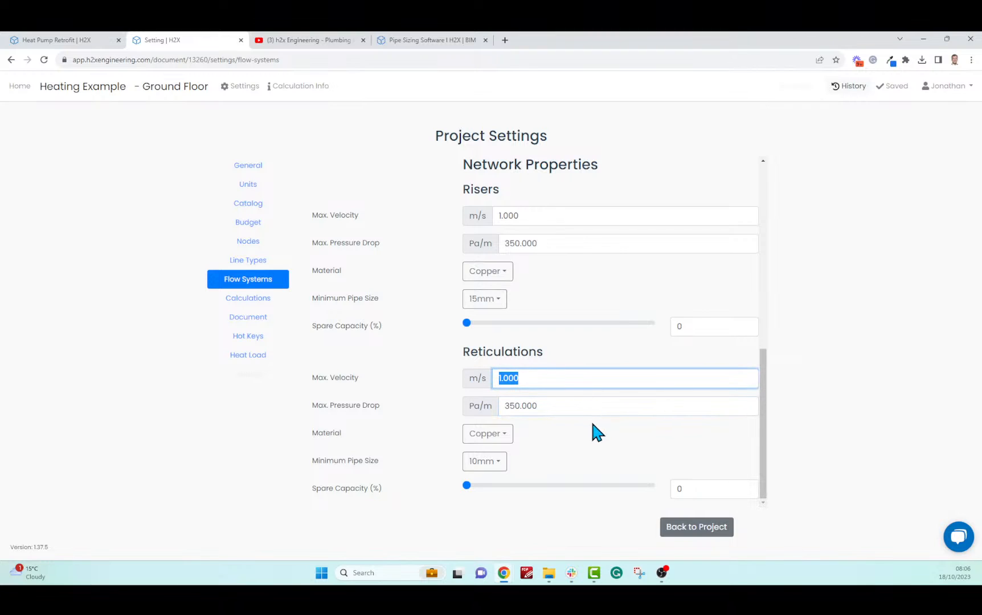
{"action": "left_click", "coordinate": [488, 434]}
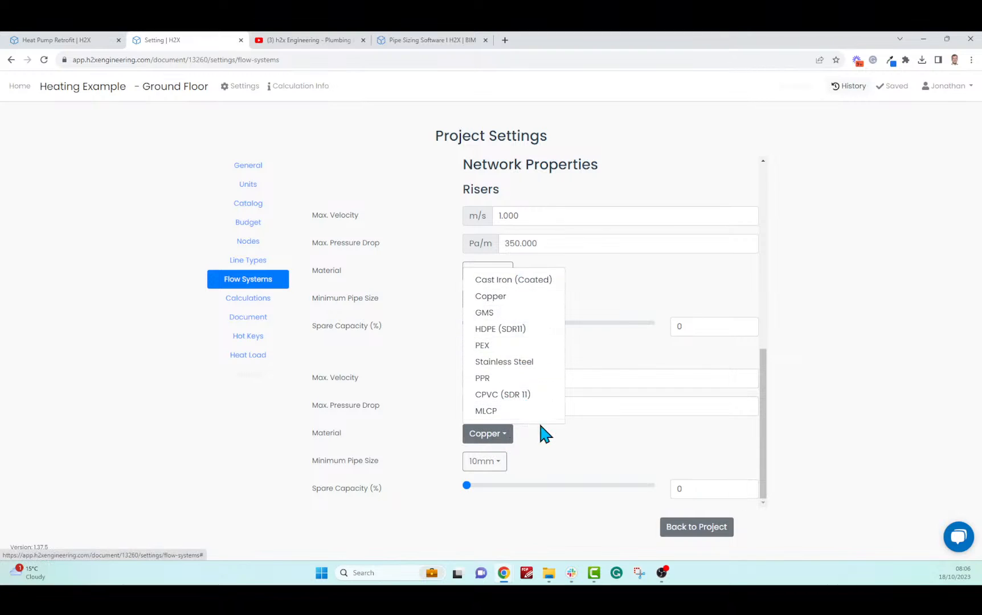
{"action": "left_click", "coordinate": [584, 435]}
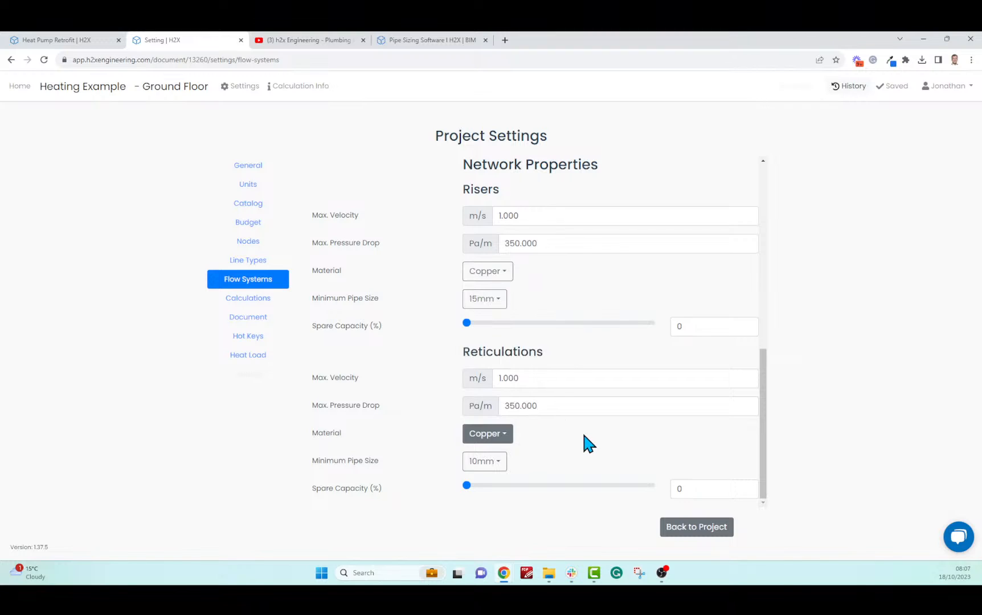
{"action": "left_click", "coordinate": [480, 463]}
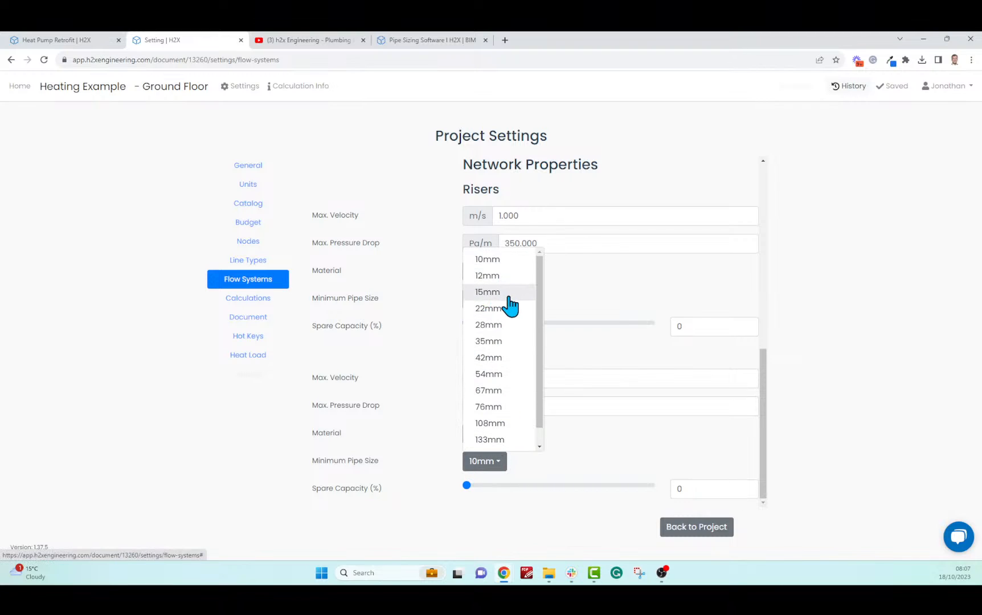
{"action": "left_click", "coordinate": [609, 459]}
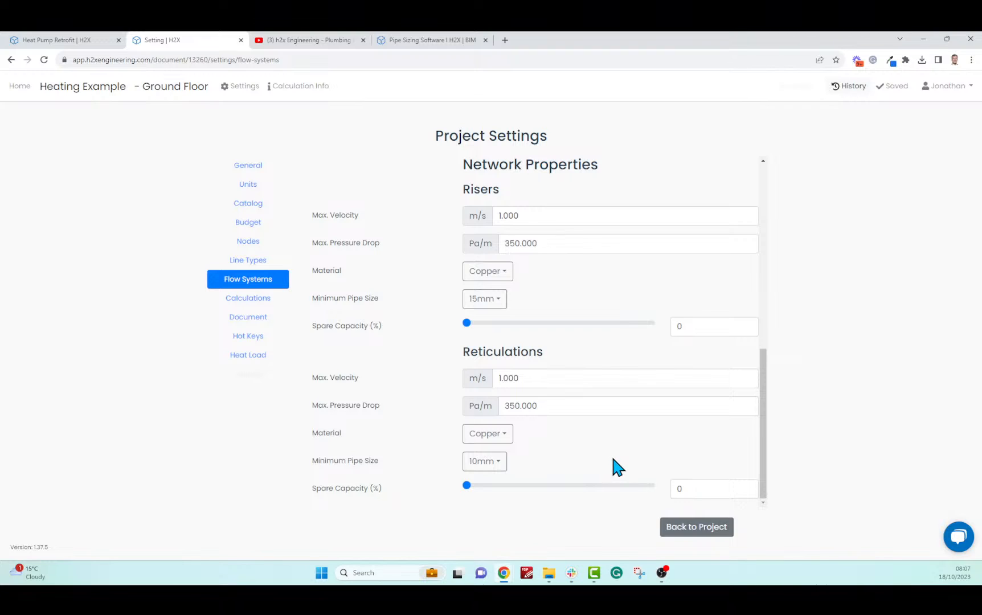
{"action": "left_click", "coordinate": [686, 534]}
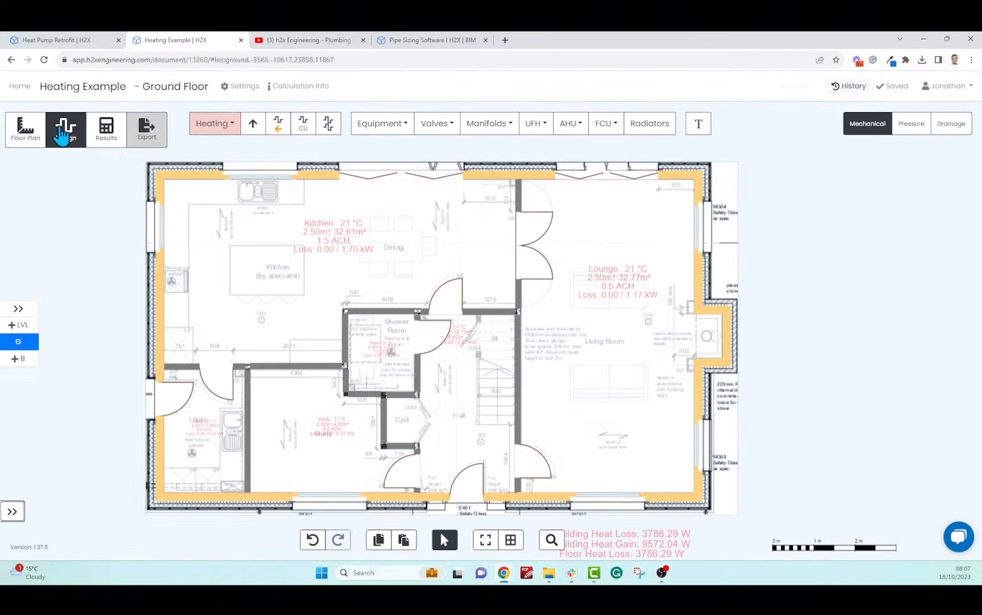
{"action": "mouse_move", "coordinate": [115, 277]}
{"action": "left_mouse_down"}
{"action": "mouse_move", "coordinate": [136, 250]}
{"action": "mouse_move", "coordinate": [164, 253]}
{"action": "left_mouse_up"}
{"action": "scroll", "coordinate": [147, 260], "scroll_direction": "down", "scroll_amount": 2}
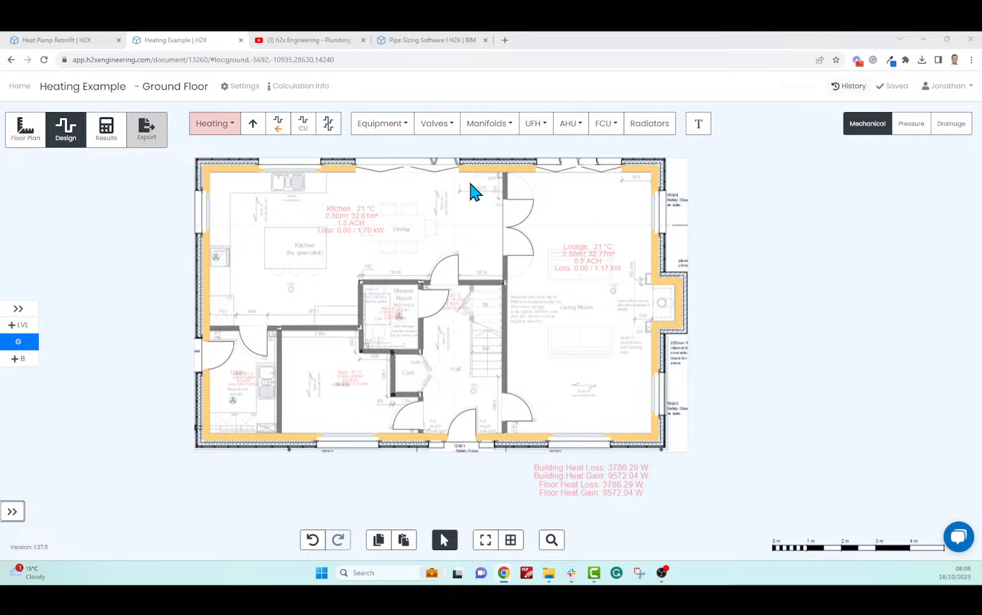
Place a heat pump just below the ground-floor plan
{"action": "left_click", "coordinate": [389, 130]}
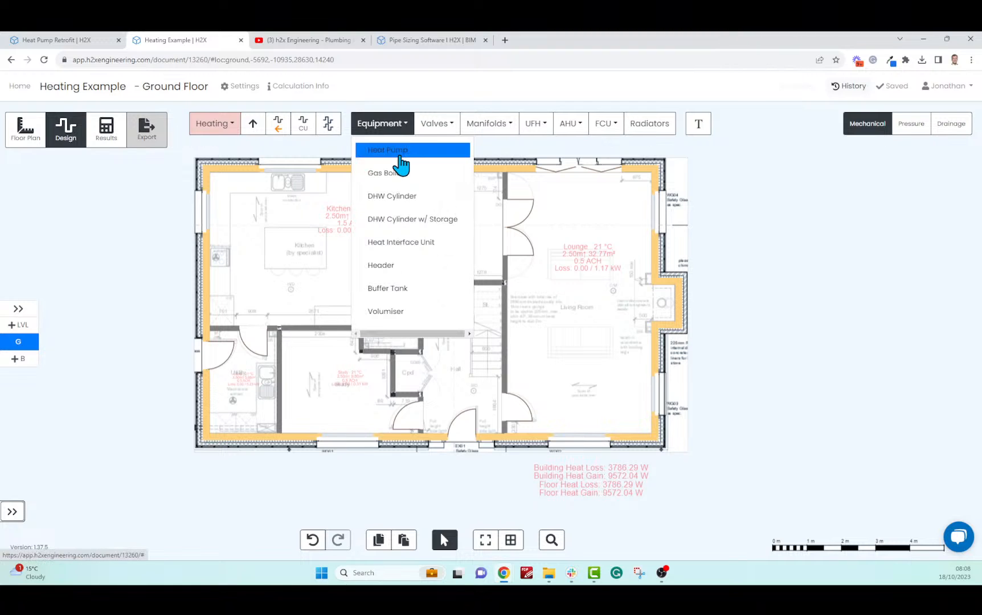
{"action": "left_click", "coordinate": [399, 161]}
{"action": "scroll", "coordinate": [225, 460], "scroll_direction": "up", "scroll_amount": 3}
{"action": "scroll", "coordinate": [225, 460], "scroll_direction": "up", "scroll_amount": 2}
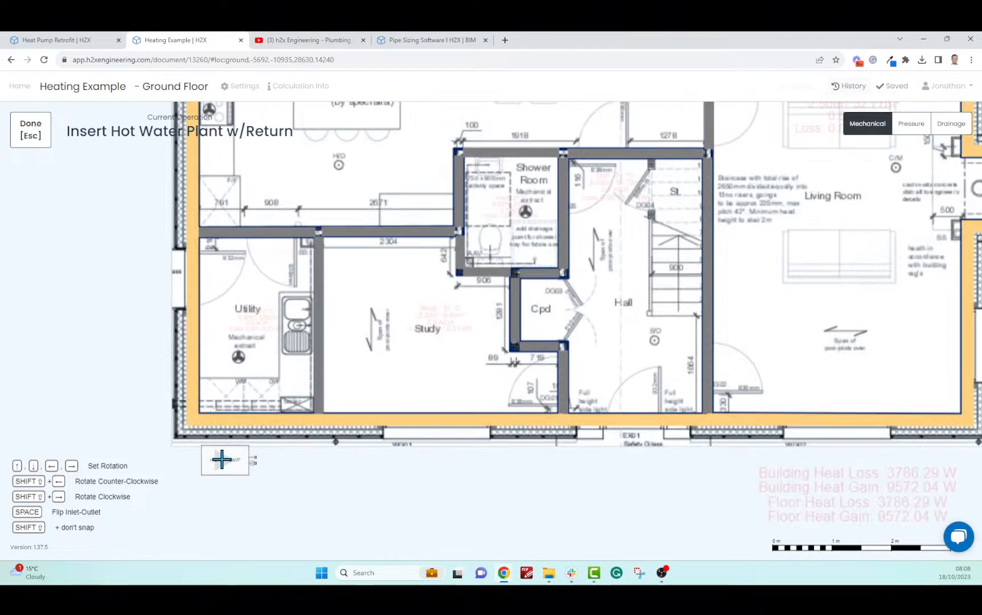
{"action": "left_click", "coordinate": [218, 465]}
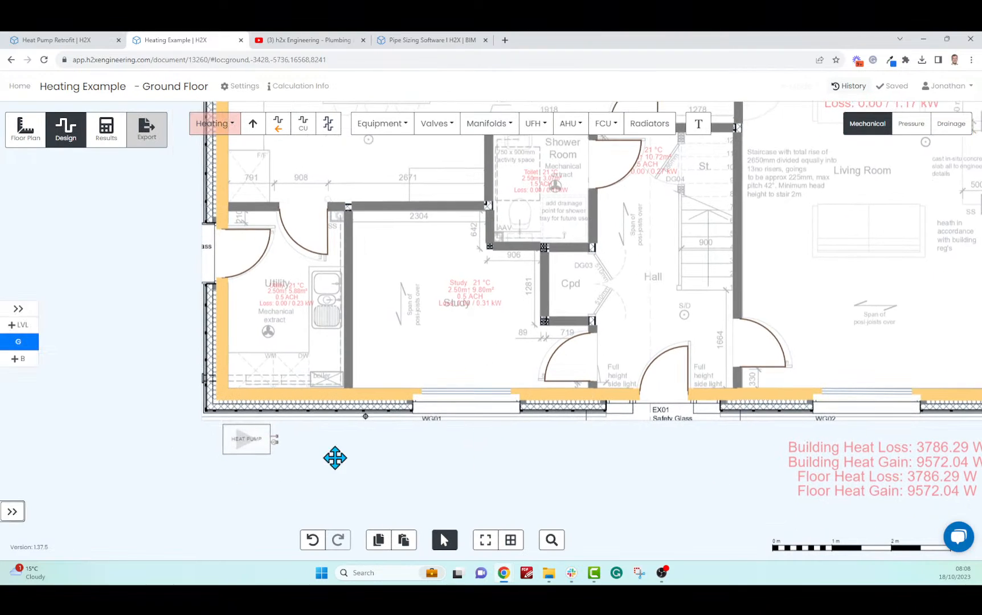
Change the heat pump's depth to 600 mm
{"action": "left_click", "coordinate": [244, 450]}
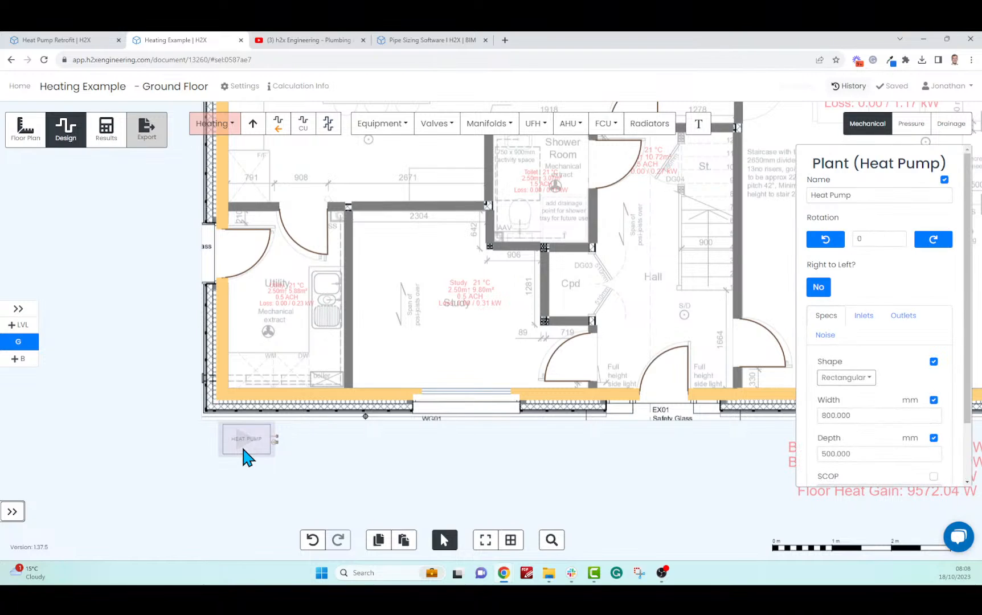
{"action": "scroll", "coordinate": [972, 230], "scroll_direction": "down", "scroll_amount": 1}
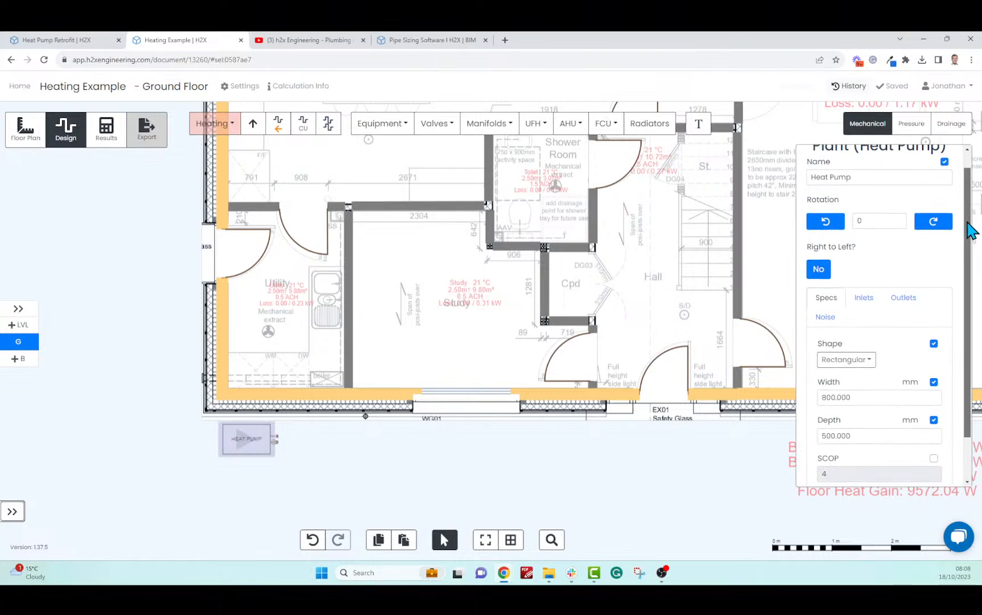
{"action": "scroll", "coordinate": [971, 245], "scroll_direction": "down", "scroll_amount": 3}
{"action": "scroll", "coordinate": [964, 217], "scroll_direction": "up", "scroll_amount": 4}
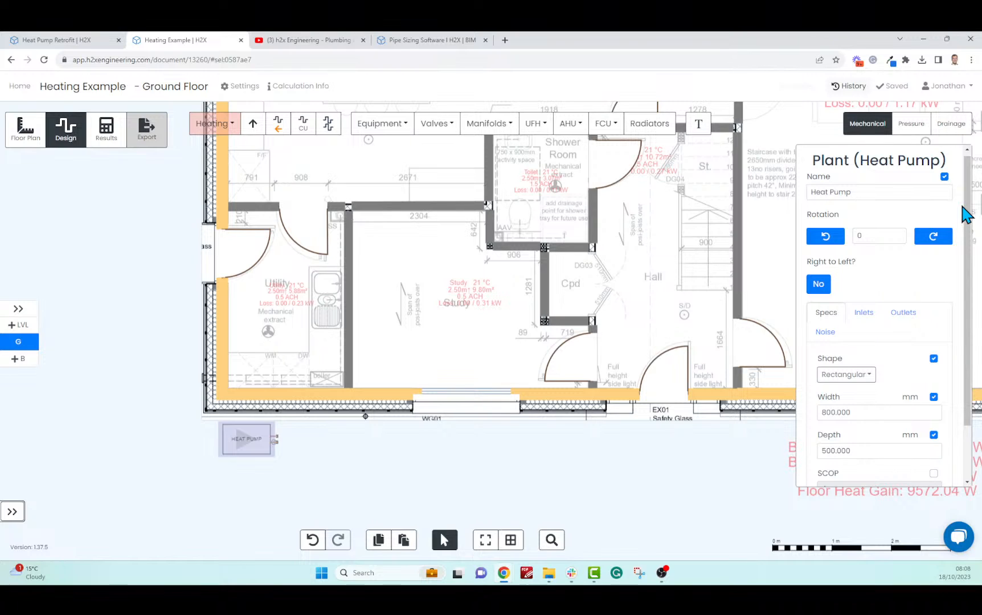
{"action": "scroll", "coordinate": [970, 222], "scroll_direction": "down", "scroll_amount": 1}
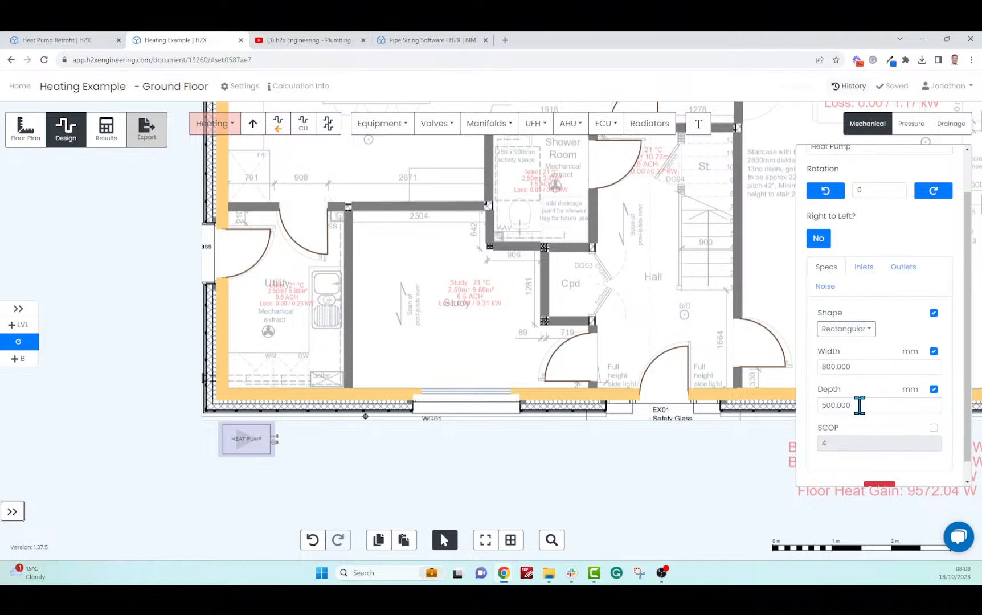
{"action": "left_click_drag", "start_coordinate": [827, 406], "coordinate": [819, 405]}
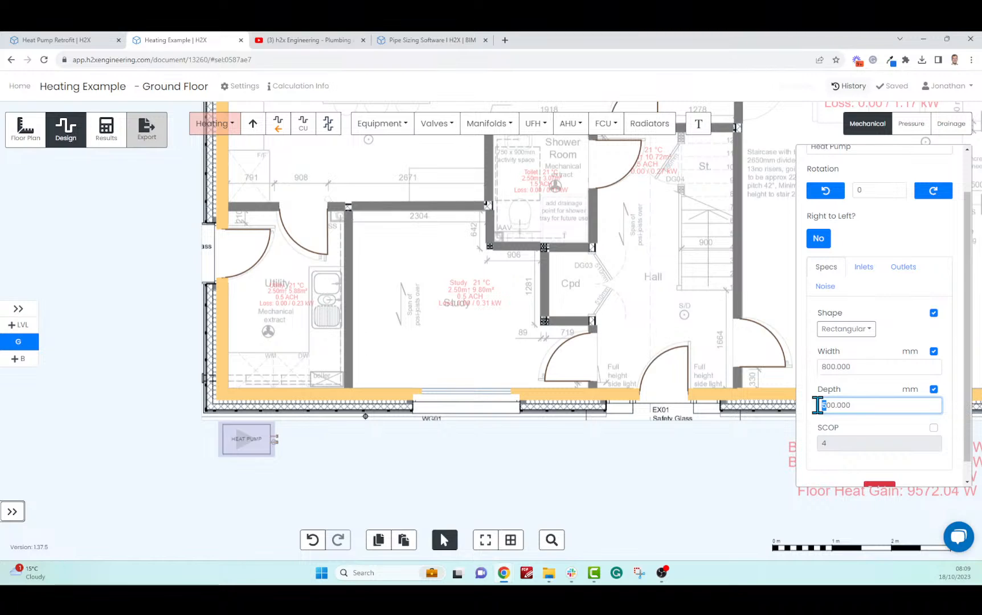
{"action": "type", "text": "6"}
{"action": "key", "text": "Return"}
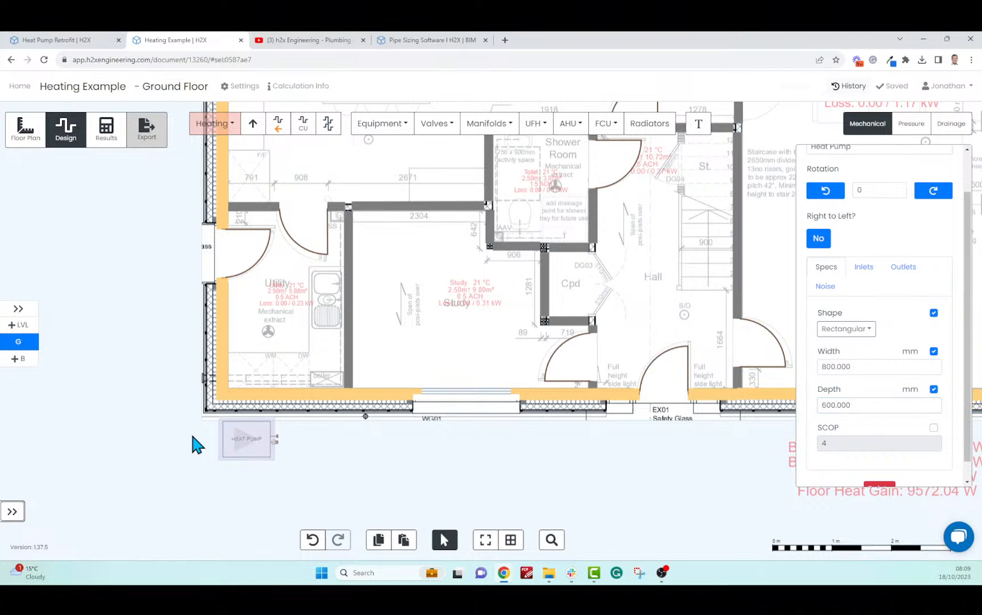
Override the heat pump's SCOP with a custom value of 4.5
{"action": "left_click", "coordinate": [934, 428]}
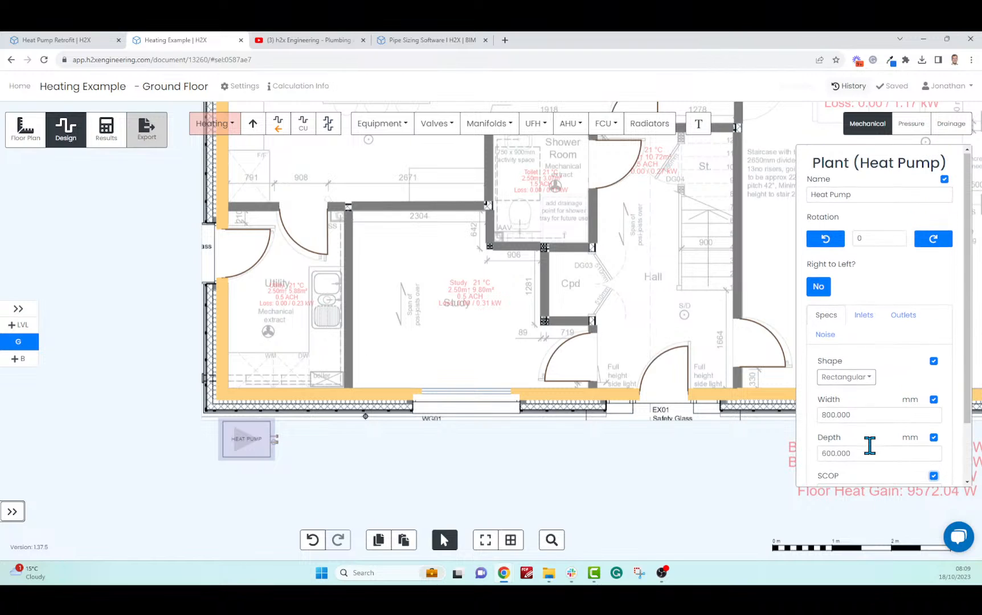
{"action": "scroll", "coordinate": [867, 444], "scroll_direction": "down", "scroll_amount": 3}
{"action": "left_click", "coordinate": [848, 426]}
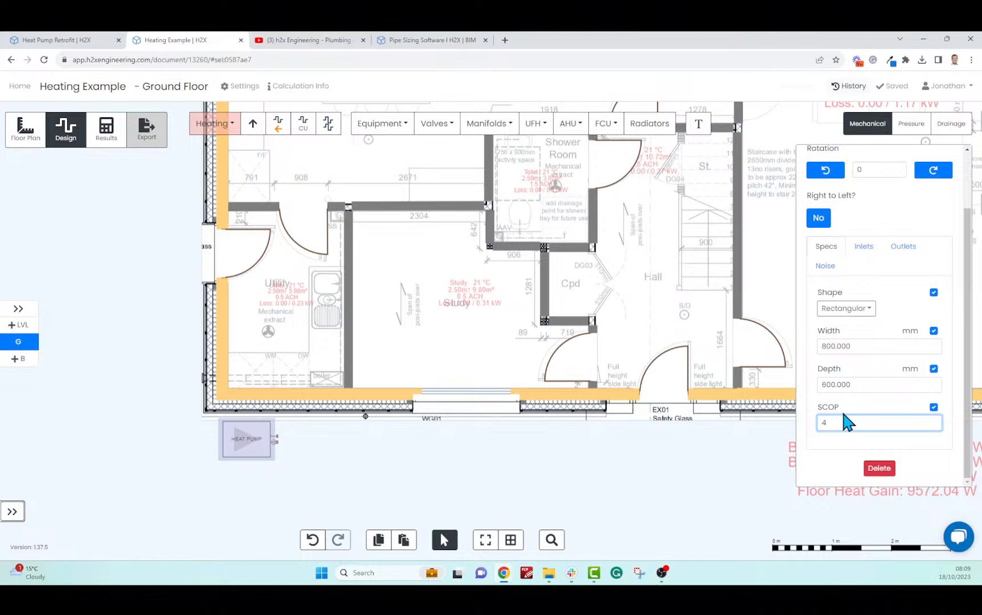
{"action": "type", "text": ".5"}
{"action": "left_click", "coordinate": [834, 450]}
{"action": "left_click", "coordinate": [867, 255]}
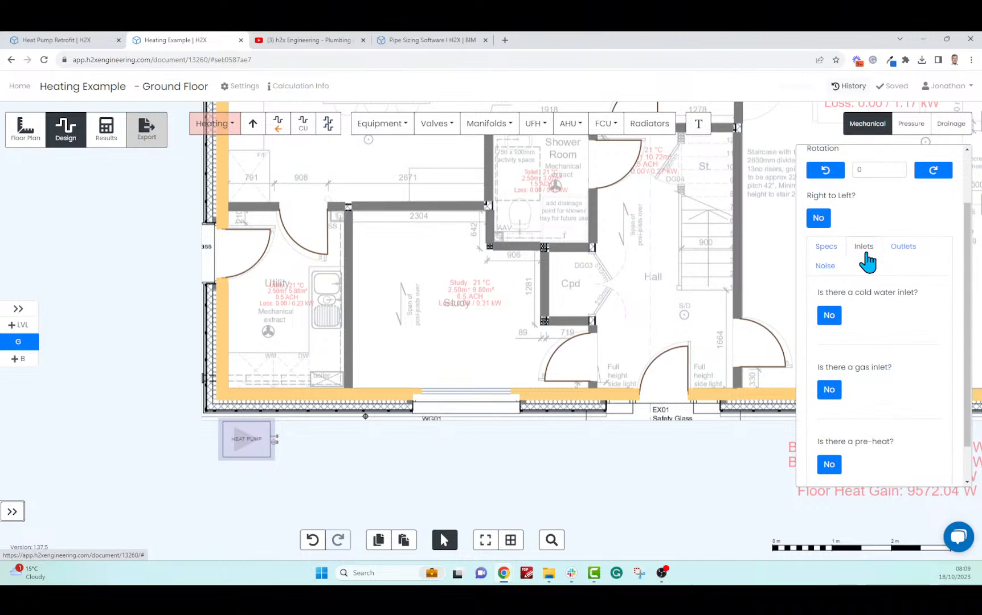
Enter outlet temperature 45 °C, minimum return 40 °C and internal pressure drop 0.1 bar
{"action": "left_click", "coordinate": [894, 257]}
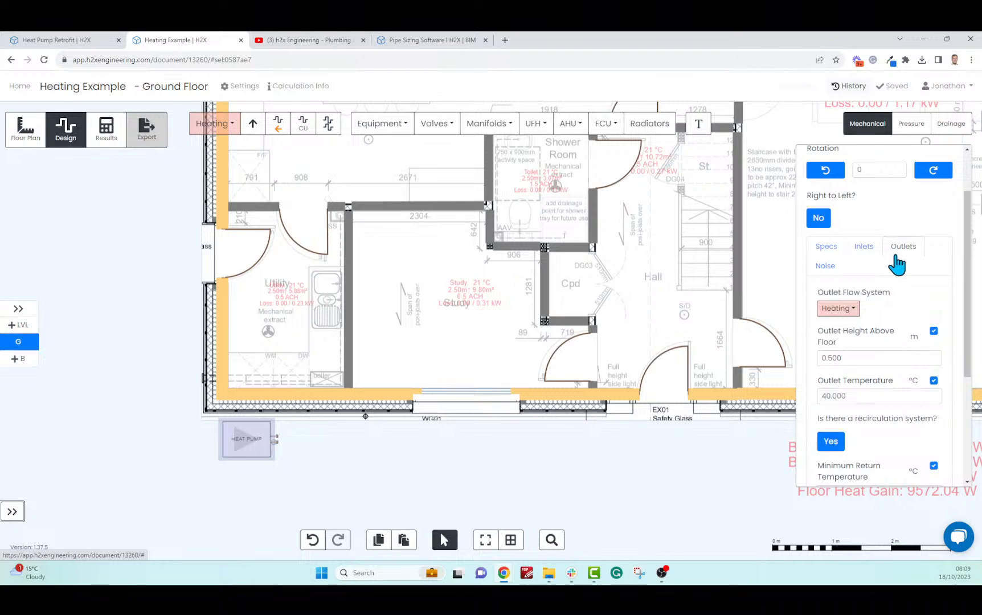
{"action": "scroll", "coordinate": [950, 309], "scroll_direction": "down", "scroll_amount": 3}
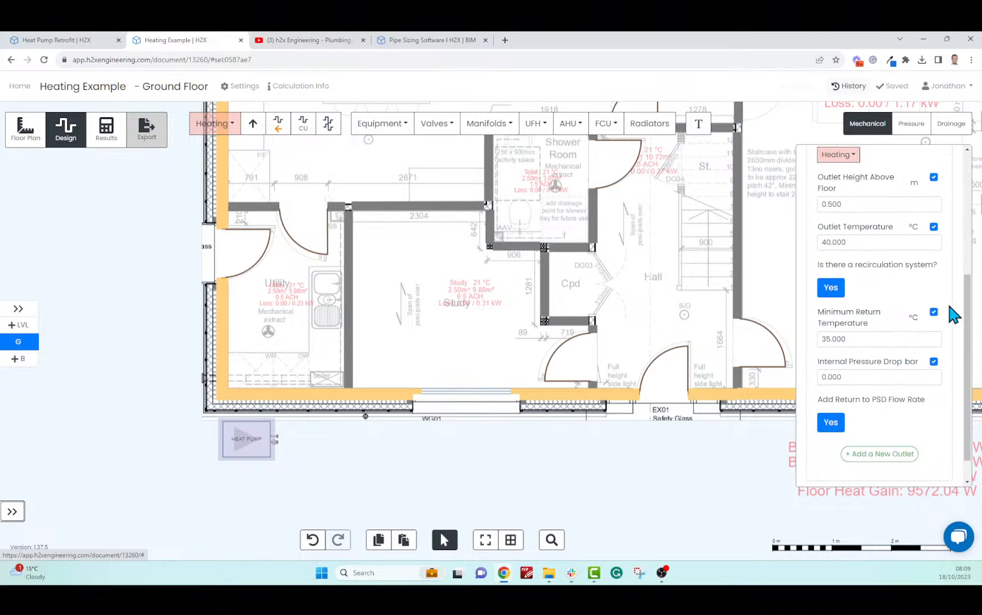
{"action": "left_click", "coordinate": [827, 243]}
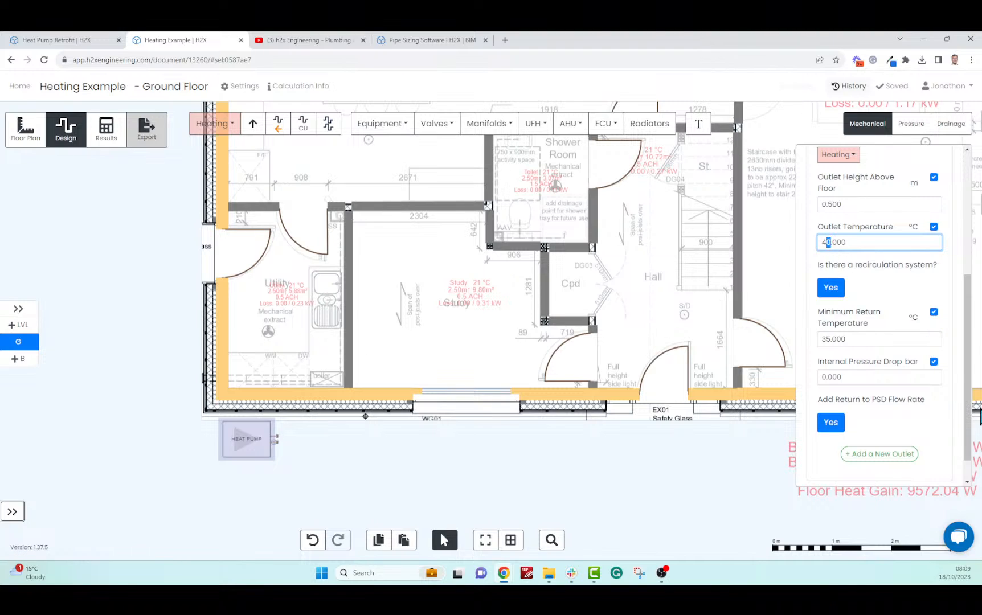
{"action": "type", "text": "5"}
{"action": "left_click", "coordinate": [815, 336]}
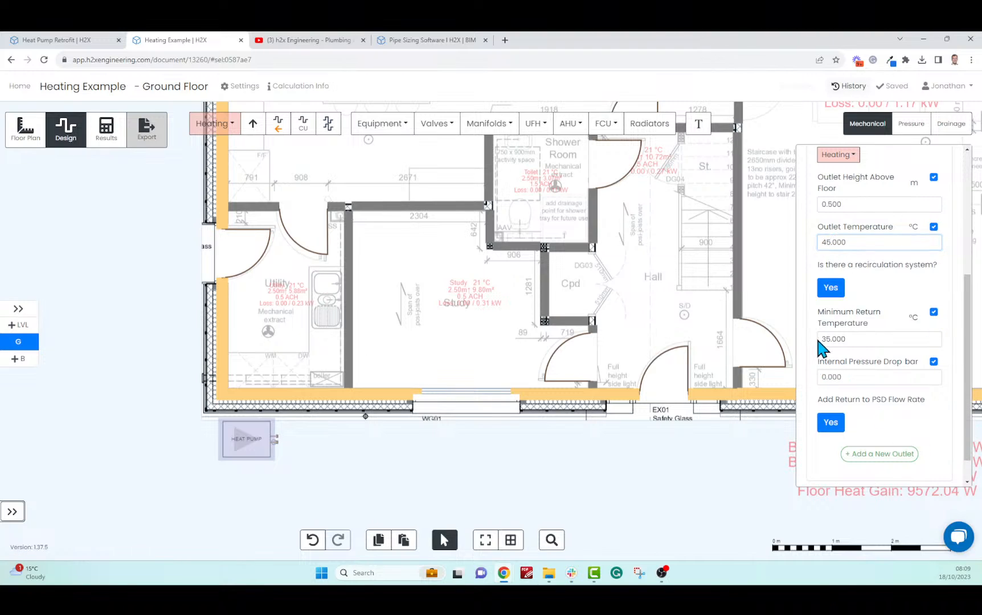
{"action": "left_click_drag", "start_coordinate": [832, 340], "coordinate": [819, 345]}
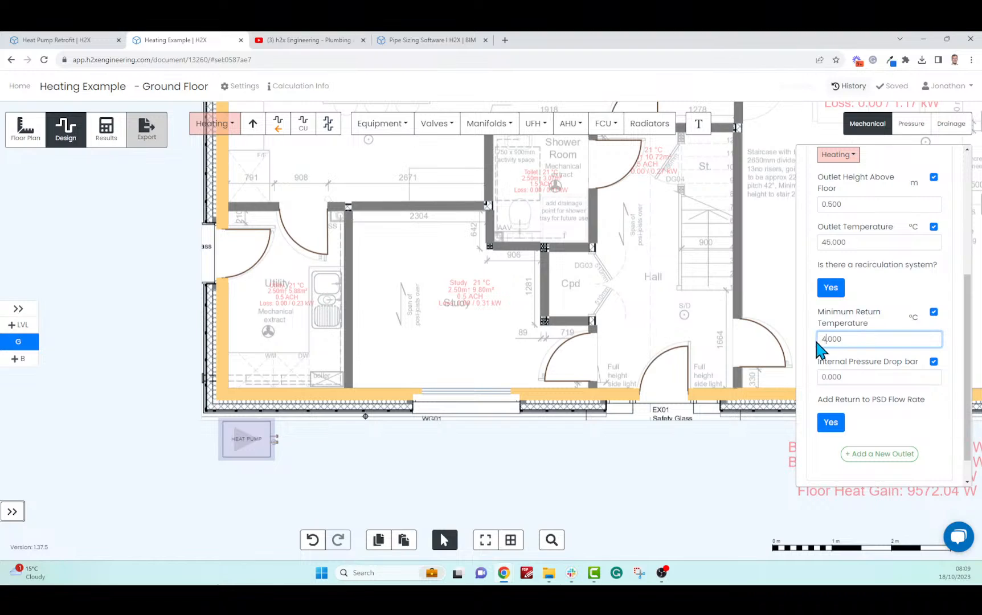
{"action": "type", "text": "40"}
{"action": "left_click", "coordinate": [813, 351]}
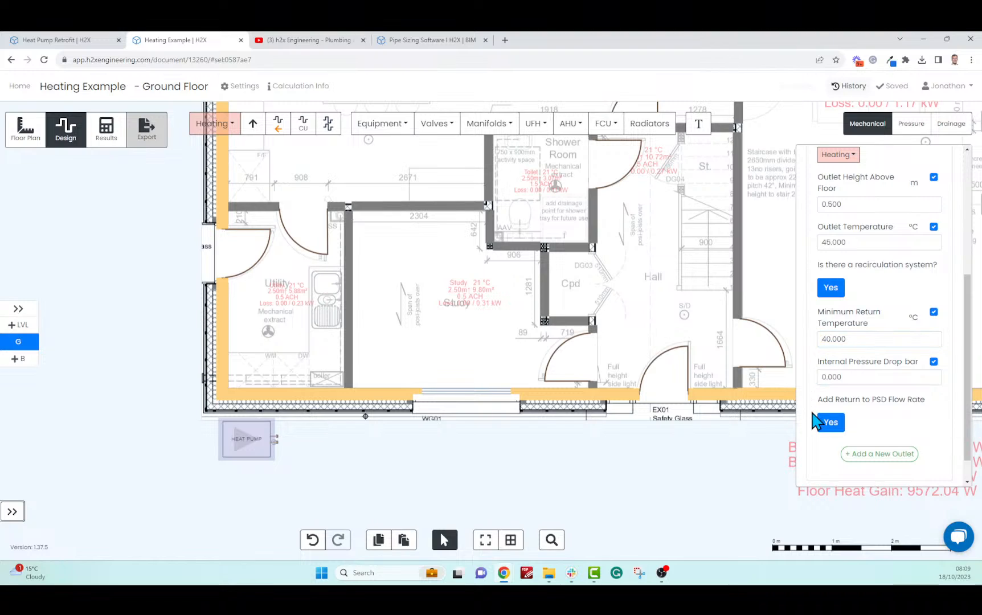
{"action": "left_click", "coordinate": [830, 377]}
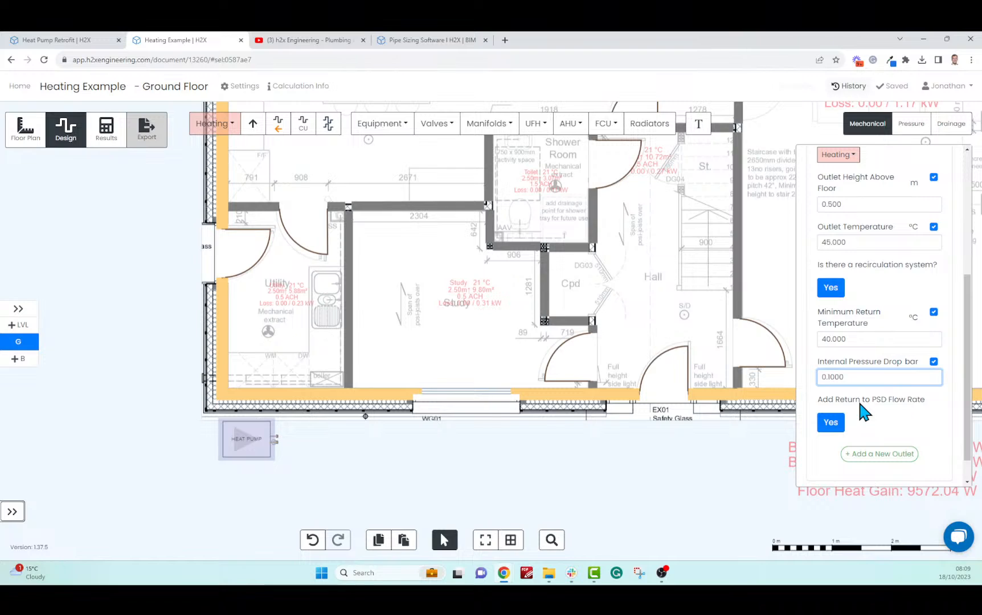
{"action": "left_click", "coordinate": [818, 397]}
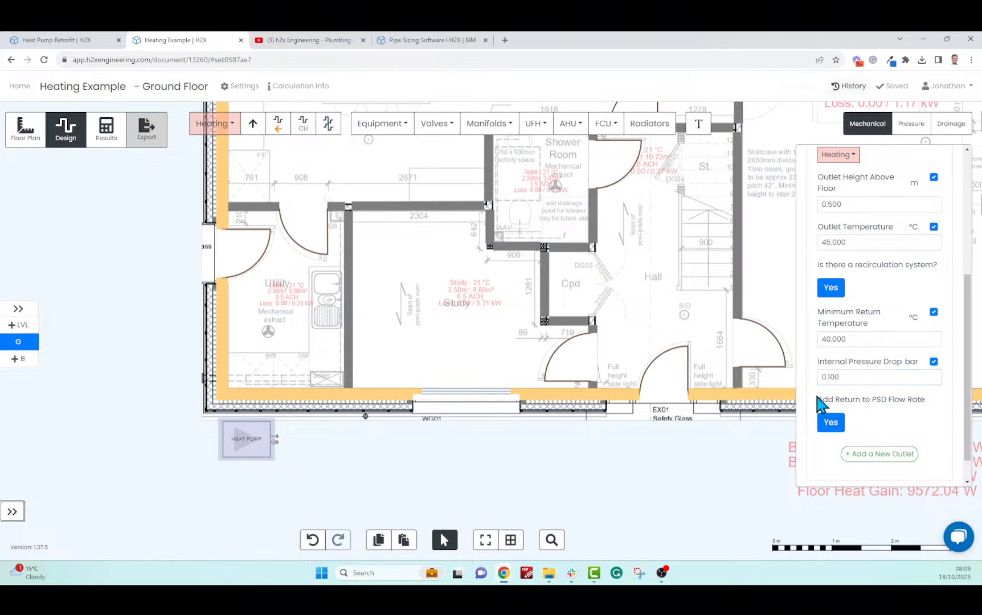
{"action": "scroll", "coordinate": [818, 399], "scroll_direction": "up", "scroll_amount": 4}
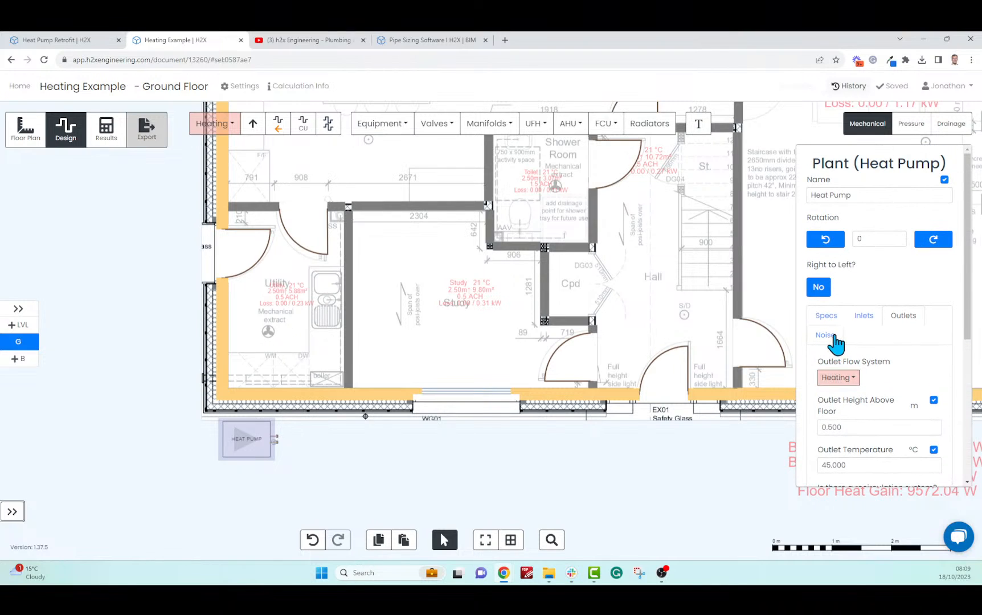
Set noise inputs: 40 dB sound power, directivity 2(Q4), 5000 mm distance, Part blocked
{"action": "left_click", "coordinate": [831, 336]}
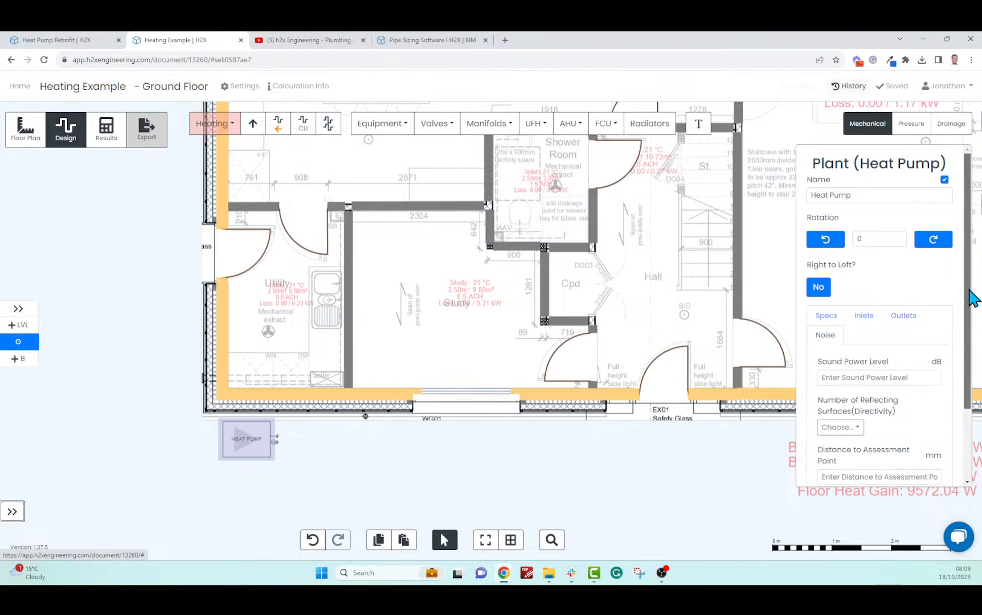
{"action": "scroll", "coordinate": [972, 292], "scroll_direction": "down", "scroll_amount": 3}
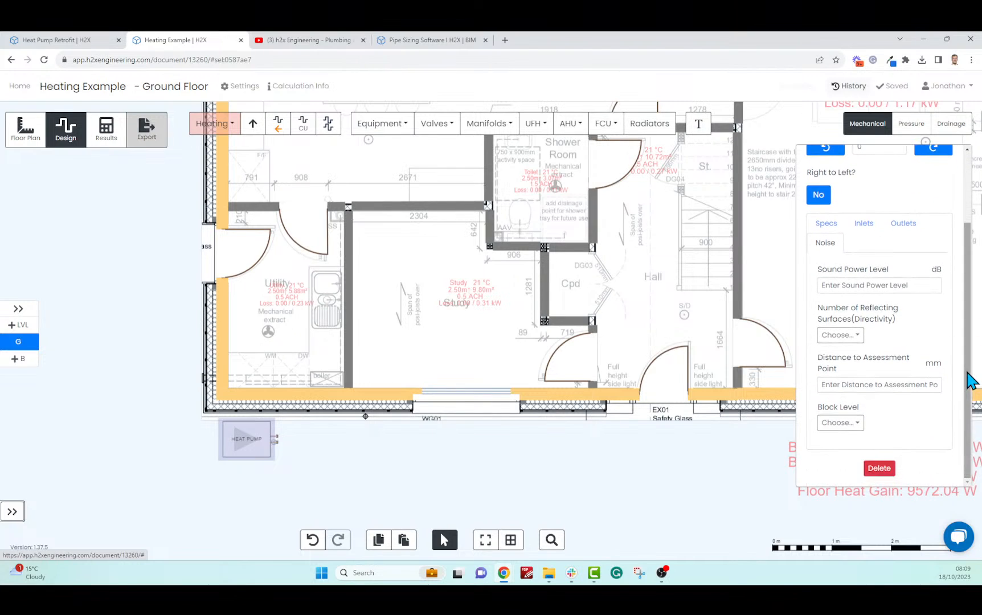
{"action": "left_click", "coordinate": [901, 288]}
{"action": "type", "text": "40"}
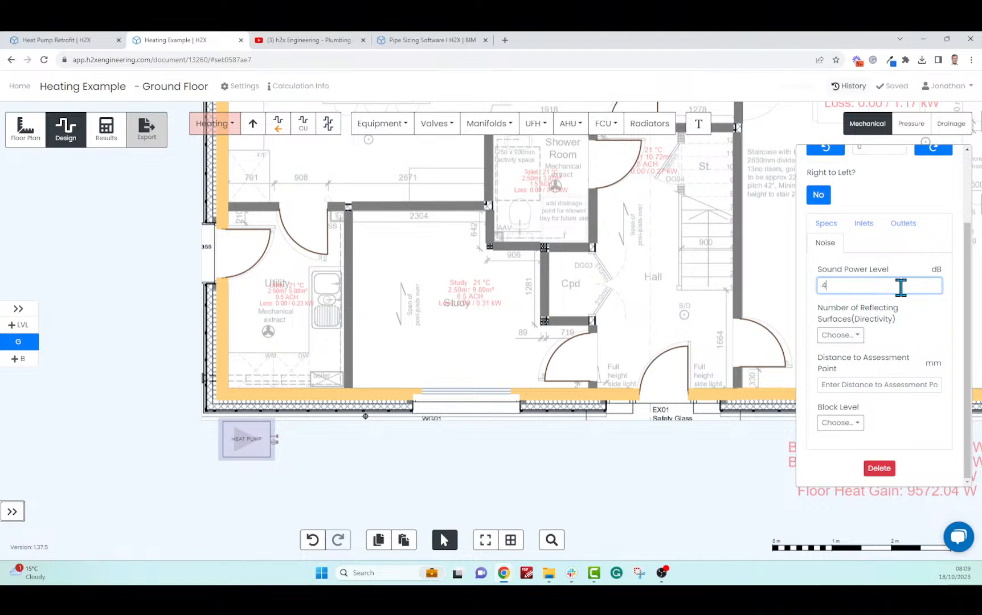
{"action": "left_click", "coordinate": [839, 335]}
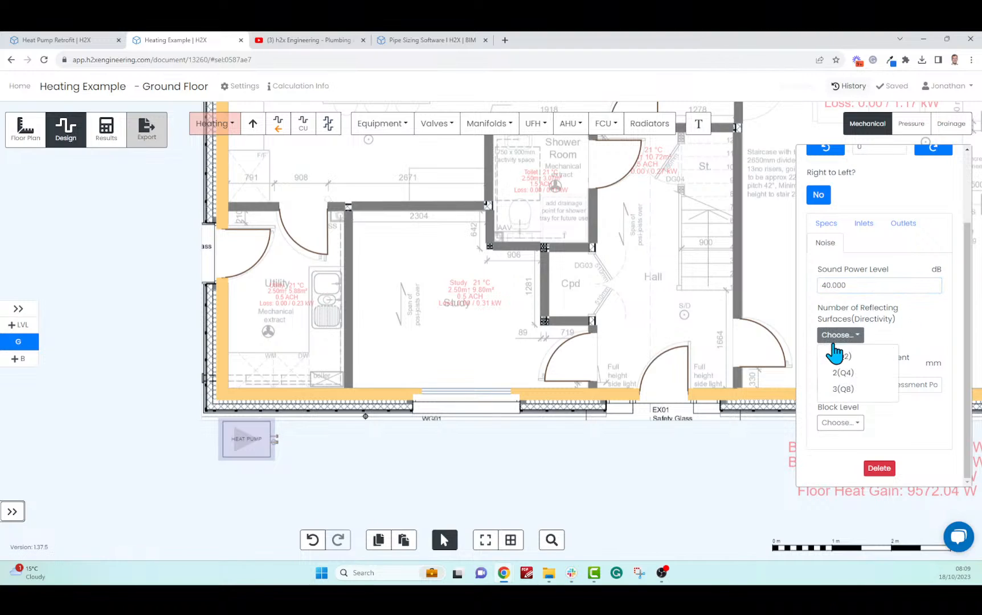
{"action": "left_click", "coordinate": [859, 376]}
{"action": "left_click", "coordinate": [860, 385]}
{"action": "type", "text": "5000"}
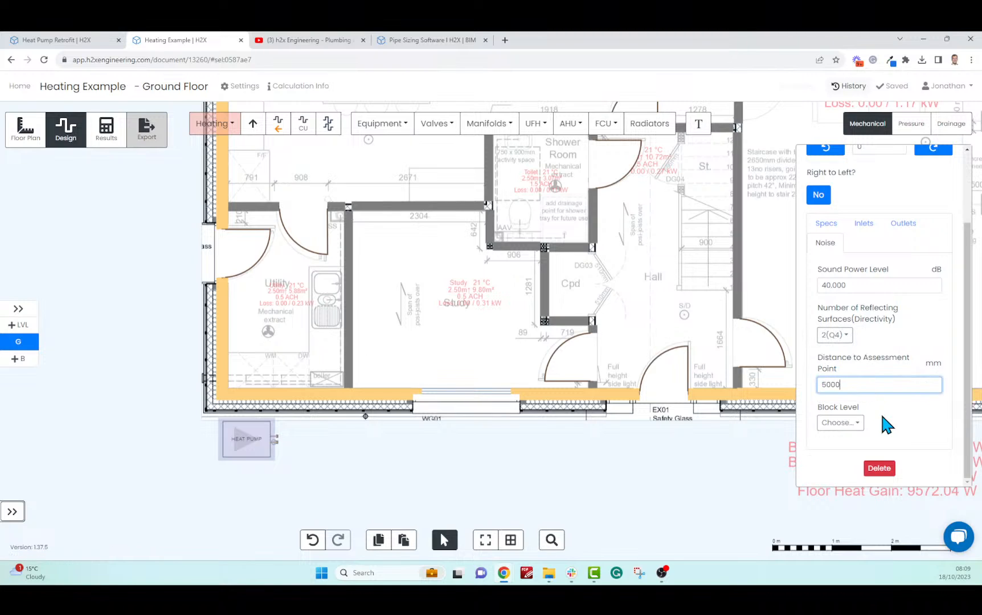
{"action": "left_click", "coordinate": [848, 422]}
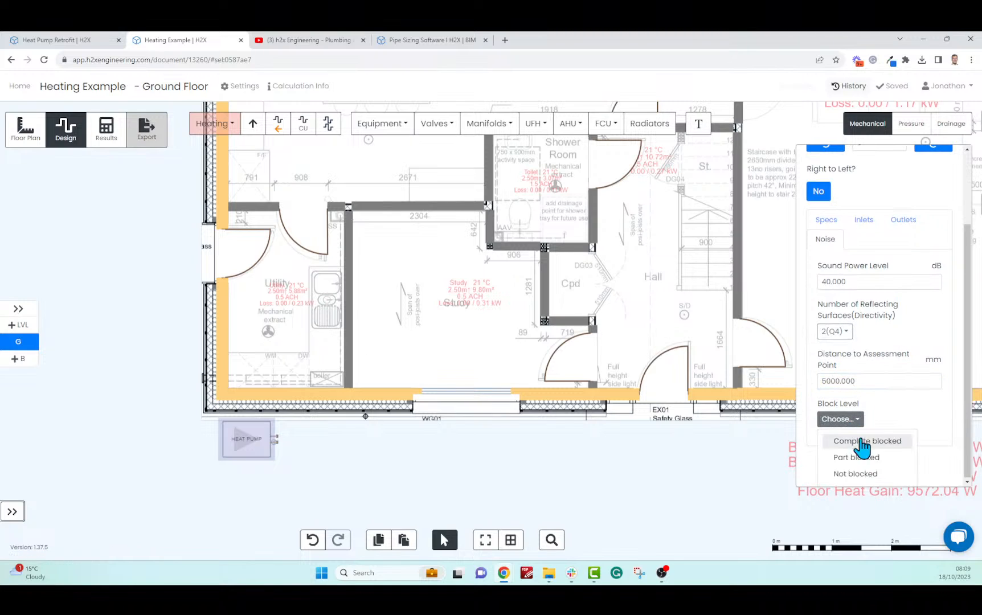
{"action": "left_click", "coordinate": [865, 459]}
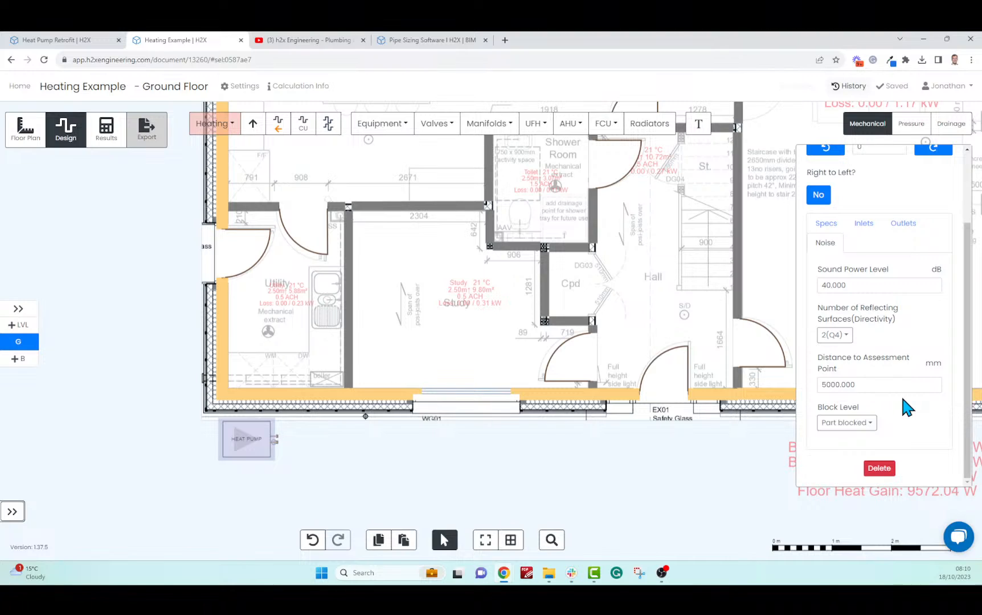
{"action": "left_click", "coordinate": [423, 483]}
Place a DHW cylinder in the Cpd cupboard
{"action": "left_click_drag", "start_coordinate": [423, 483], "coordinate": [395, 503]}
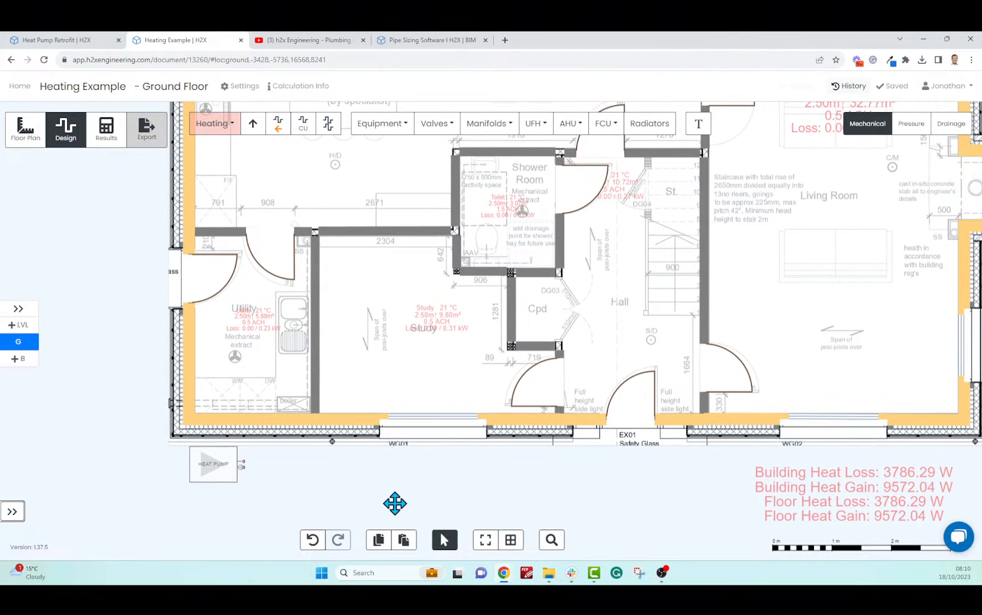
{"action": "left_click", "coordinate": [394, 136]}
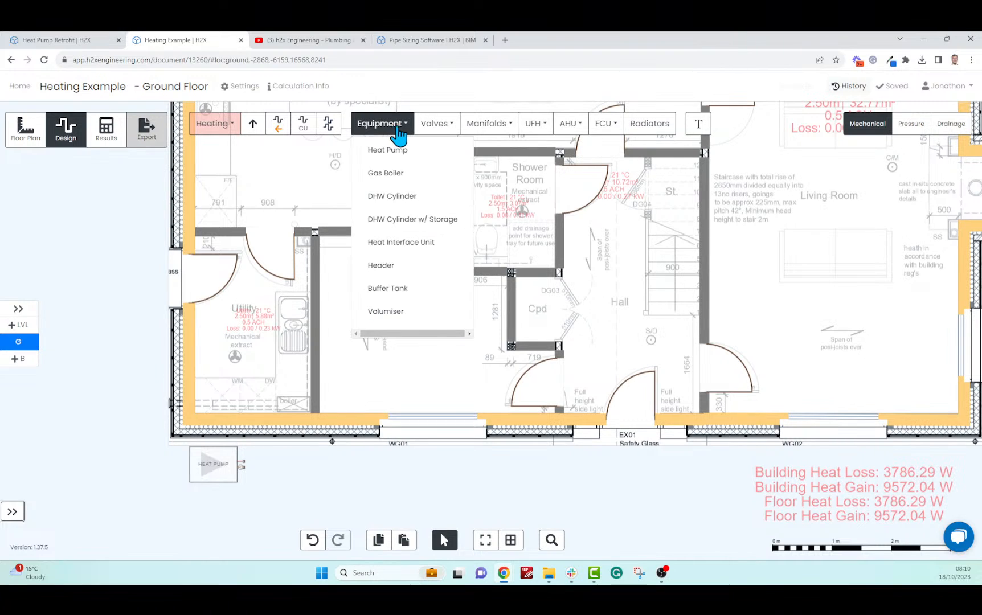
{"action": "left_click", "coordinate": [415, 200]}
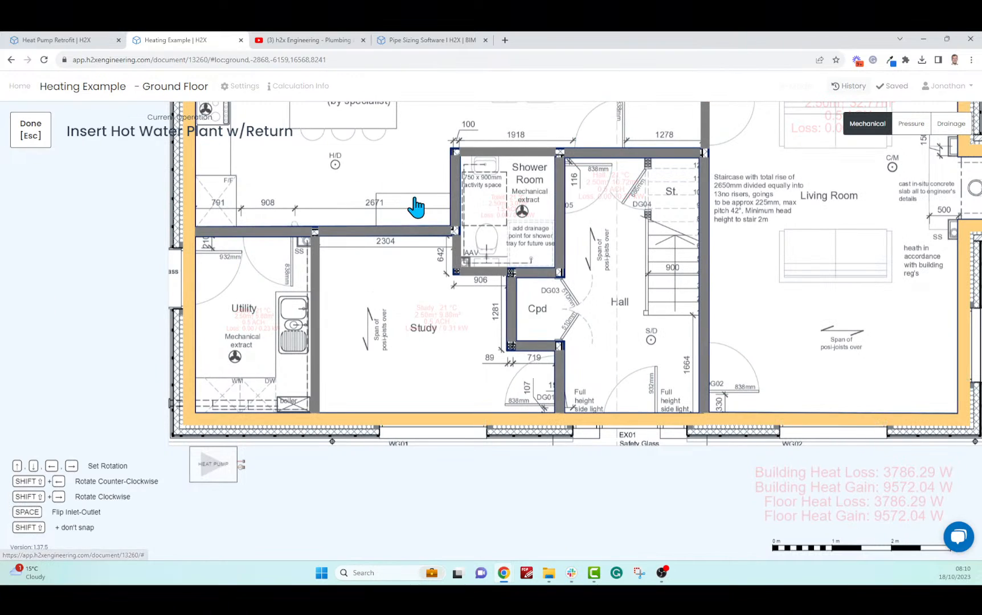
{"action": "scroll", "coordinate": [536, 307], "scroll_direction": "up", "scroll_amount": 5}
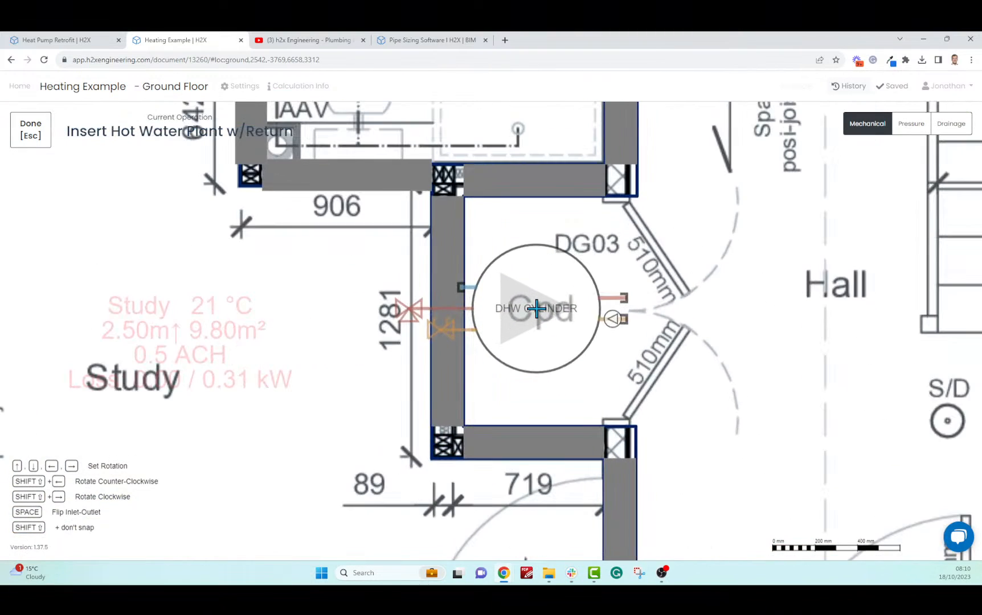
{"action": "left_click", "coordinate": [535, 317]}
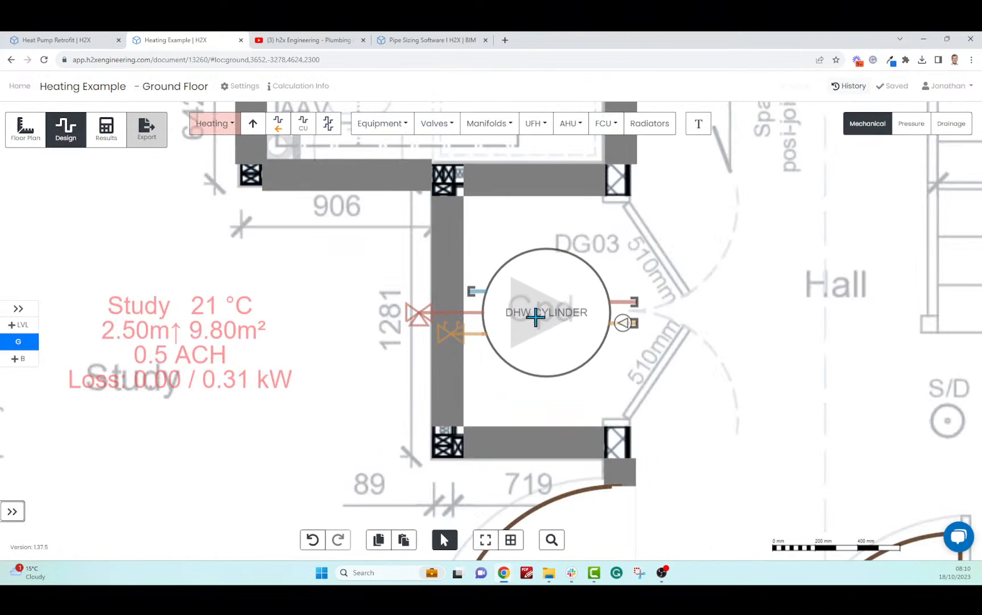
Override the cylinder's daily domestic hot water load, changing it to 100 L
{"action": "left_click", "coordinate": [543, 347]}
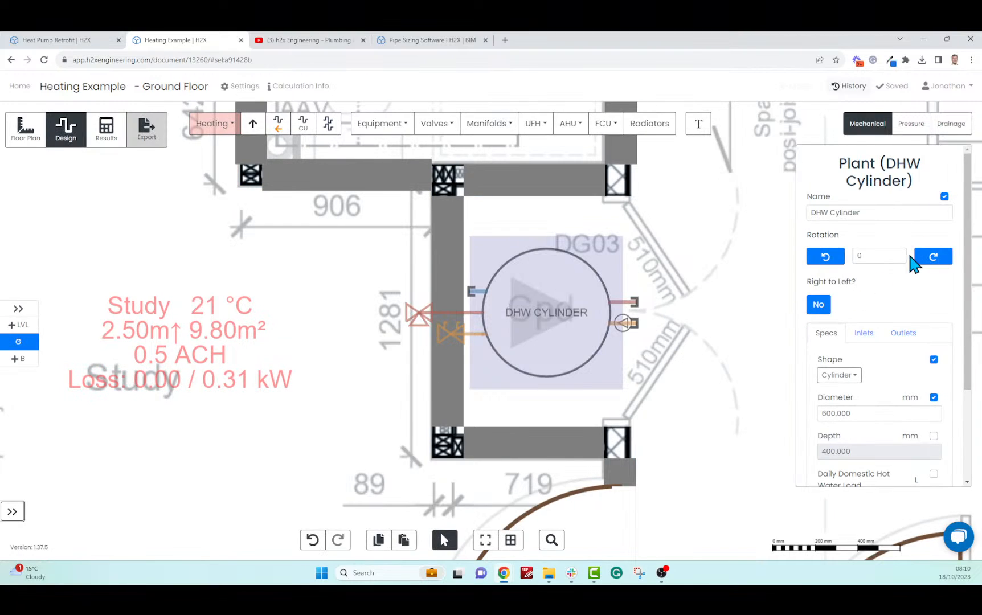
{"action": "scroll", "coordinate": [963, 270], "scroll_direction": "down", "scroll_amount": 1}
{"action": "scroll", "coordinate": [963, 271], "scroll_direction": "down", "scroll_amount": 3}
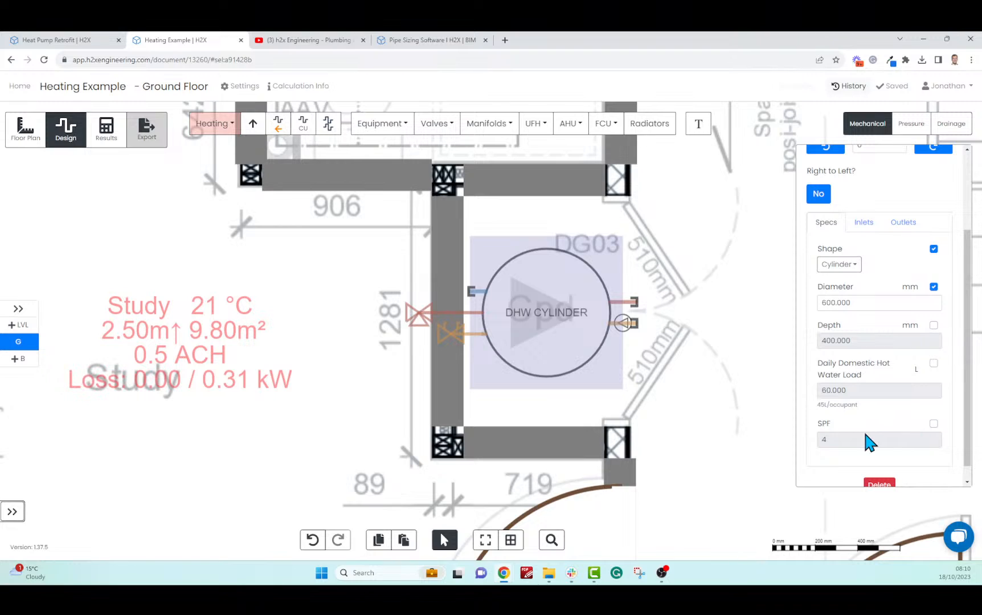
{"action": "left_click", "coordinate": [935, 363]}
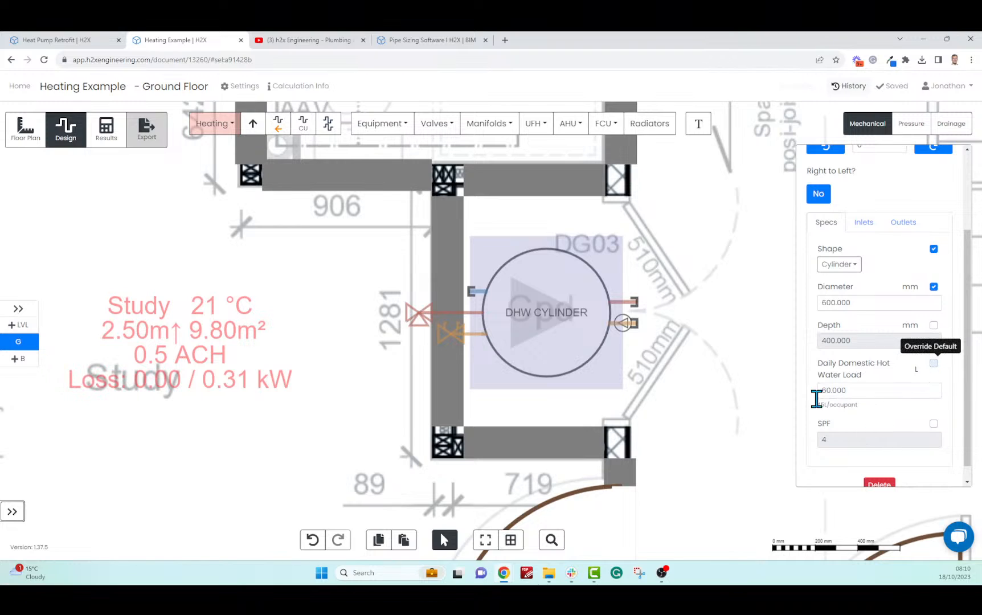
{"action": "left_click", "coordinate": [820, 389]}
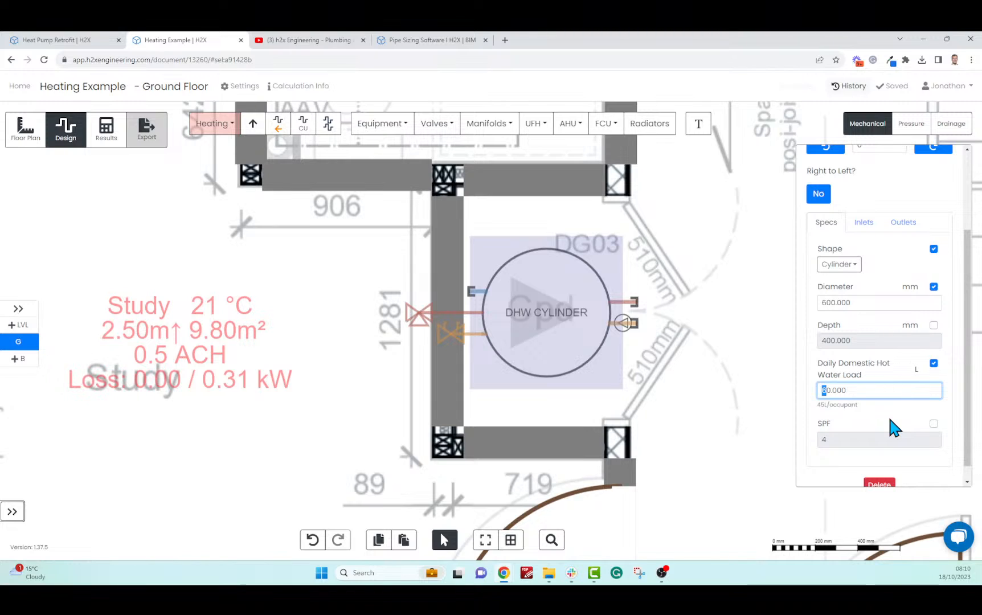
{"action": "type", "text": "10"}
{"action": "left_click", "coordinate": [867, 433]}
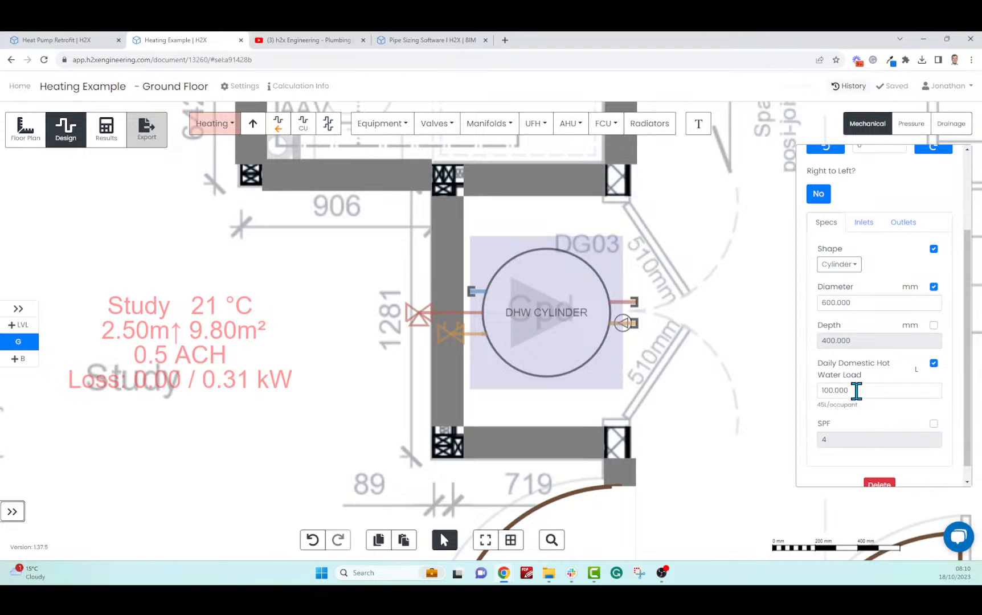
Scroll through the DHW cylinder's inlet settings
{"action": "left_click", "coordinate": [864, 223]}
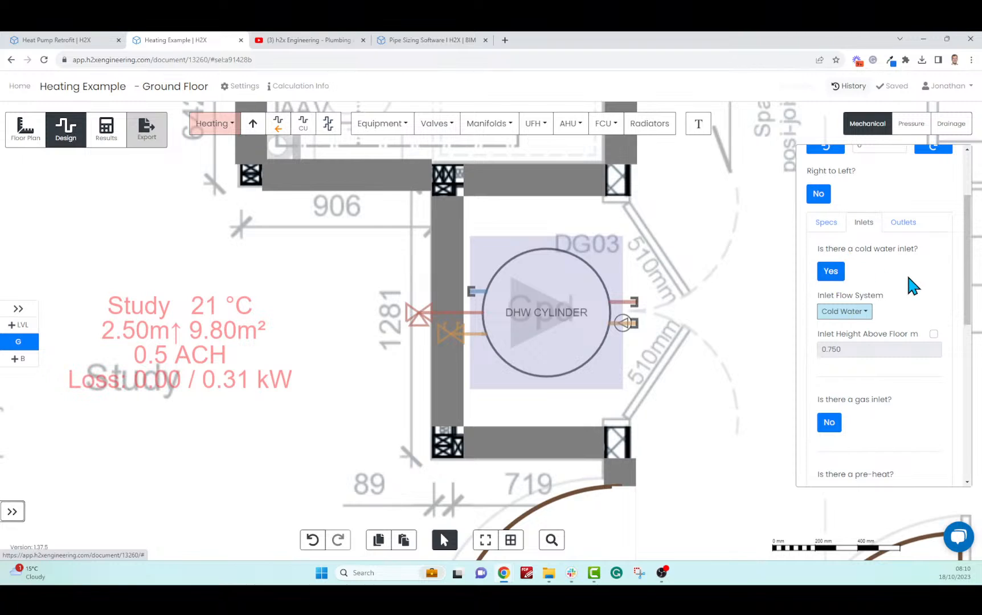
{"action": "scroll", "coordinate": [910, 272], "scroll_direction": "down", "scroll_amount": 2}
{"action": "scroll", "coordinate": [909, 270], "scroll_direction": "down", "scroll_amount": 1}
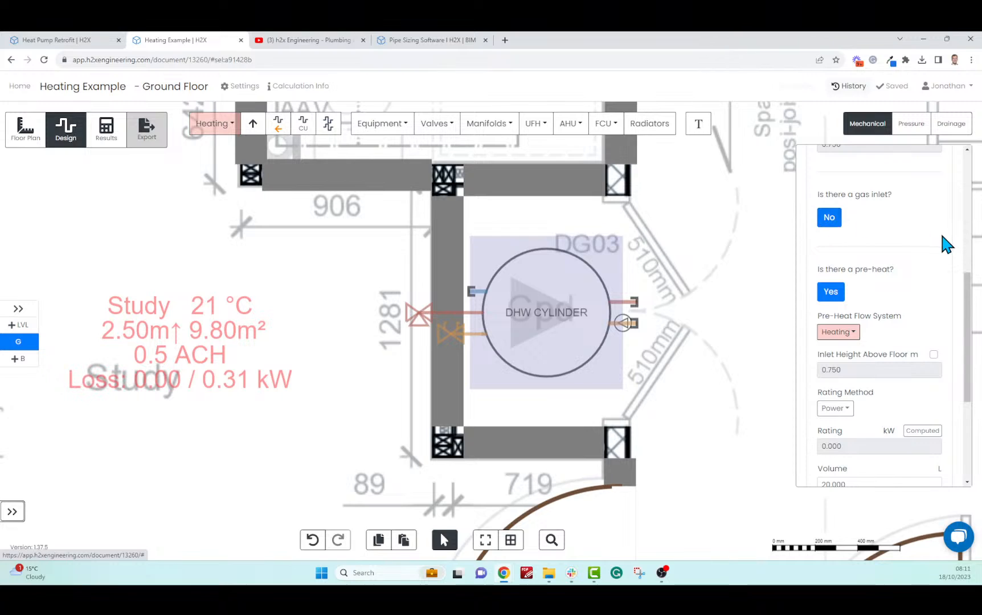
{"action": "scroll", "coordinate": [940, 231], "scroll_direction": "down", "scroll_amount": 1}
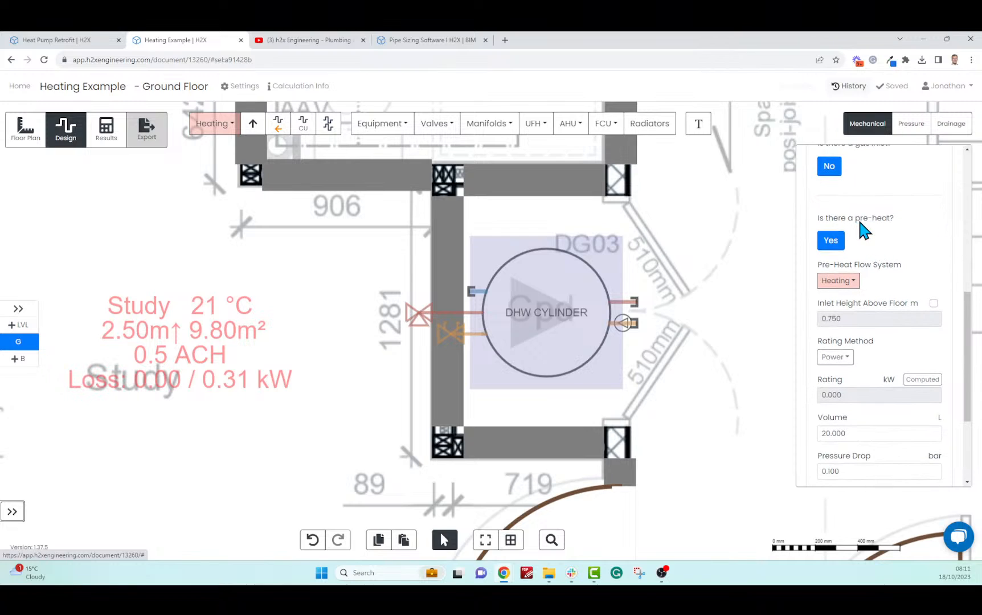
{"action": "scroll", "coordinate": [912, 228], "scroll_direction": "down", "scroll_amount": 2}
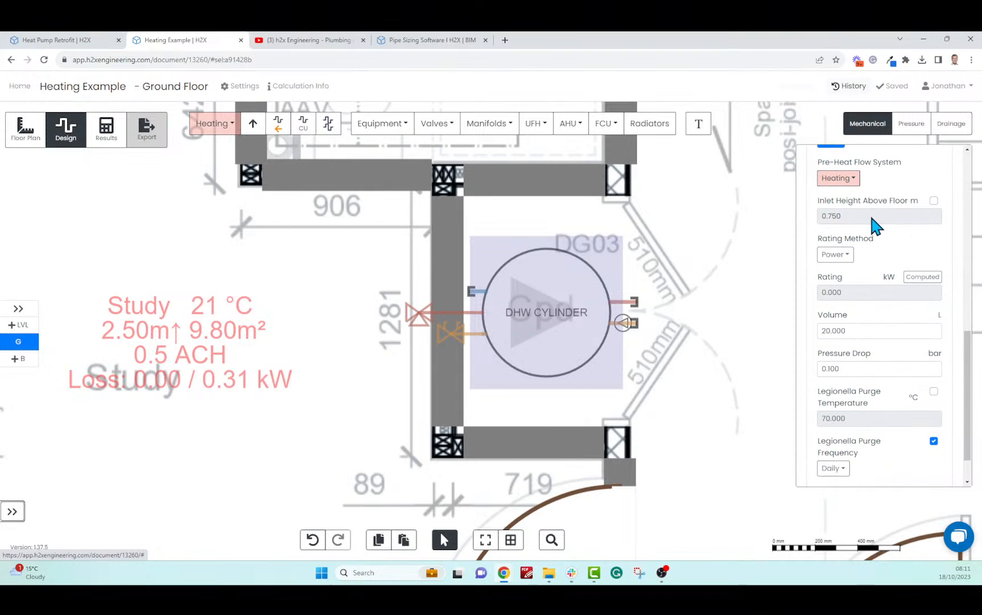
{"action": "scroll", "coordinate": [942, 290], "scroll_direction": "down", "scroll_amount": 1}
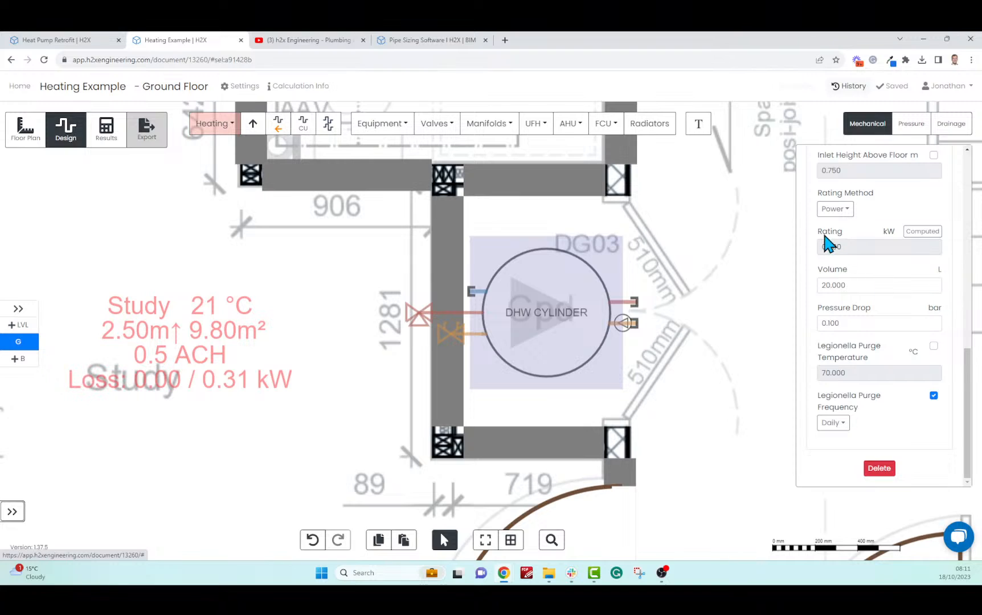
{"action": "left_click_drag", "start_coordinate": [820, 232], "coordinate": [890, 345]}
{"action": "left_click", "coordinate": [892, 423]}
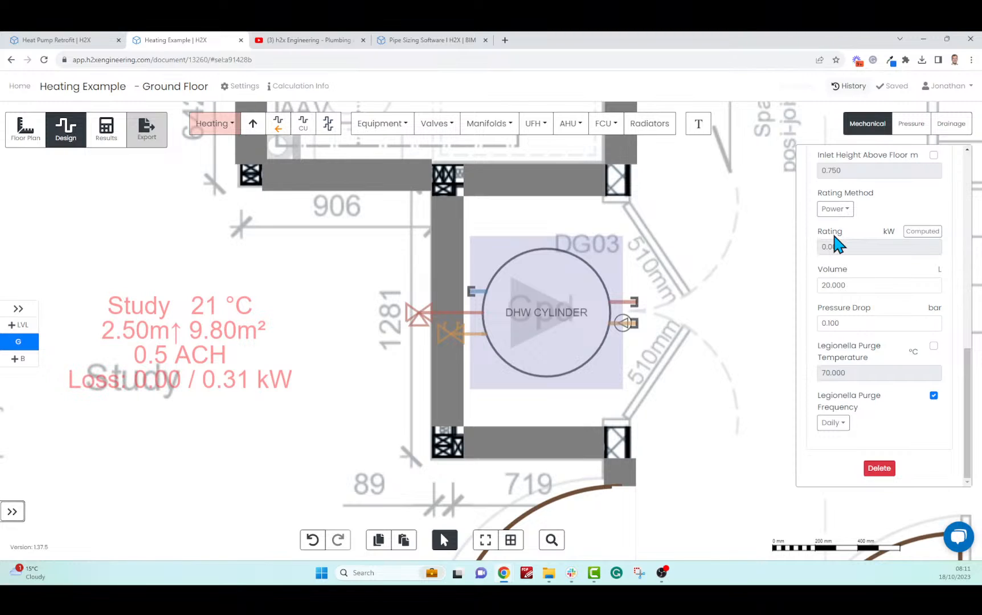
Override the computed pre-heat rating with 4.5 kW
{"action": "left_click", "coordinate": [923, 231]}
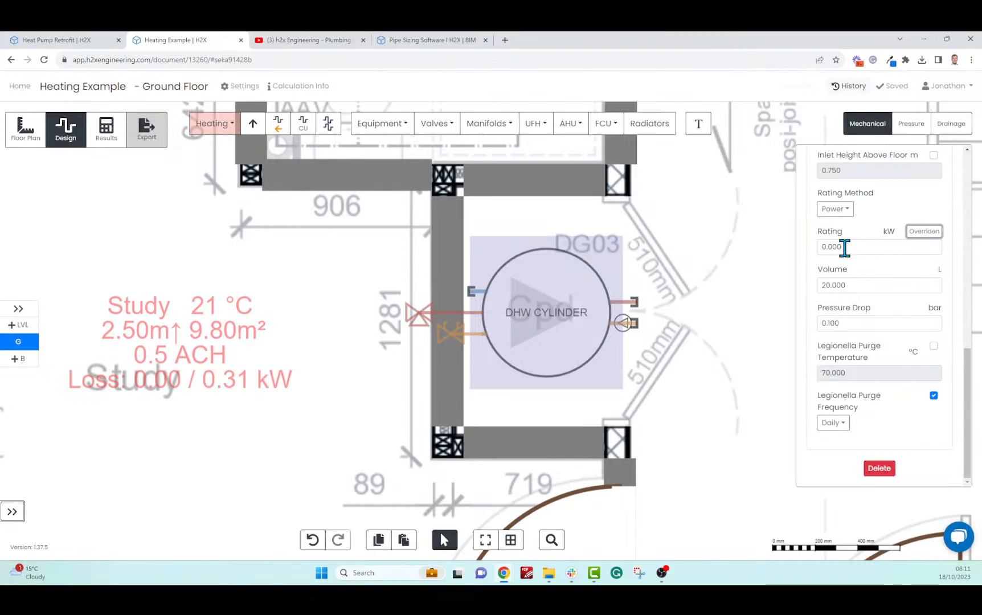
{"action": "left_click_drag", "start_coordinate": [844, 247], "coordinate": [823, 247]}
{"action": "type", "text": "4.5"}
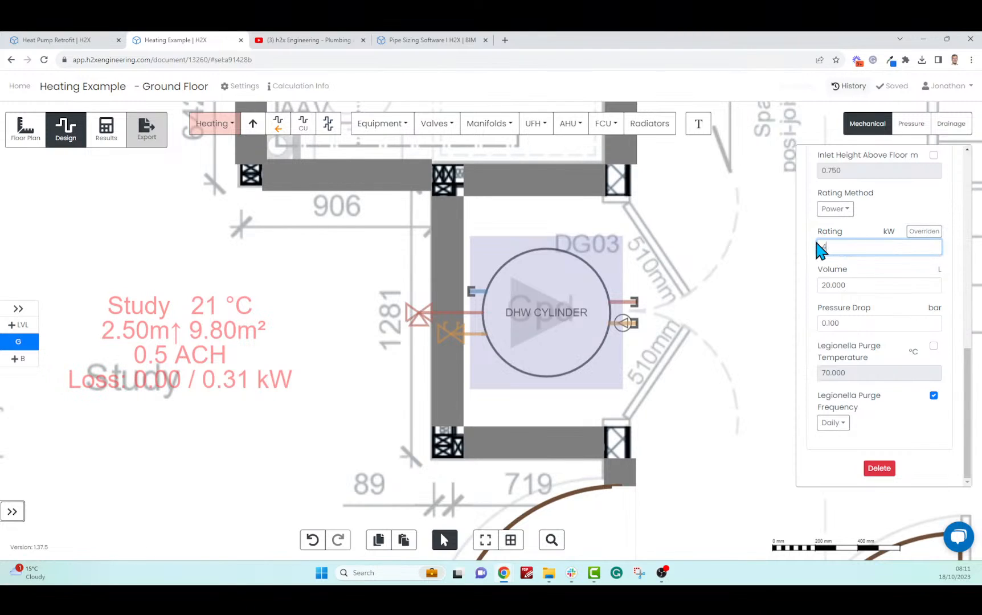
{"action": "left_click", "coordinate": [864, 258]}
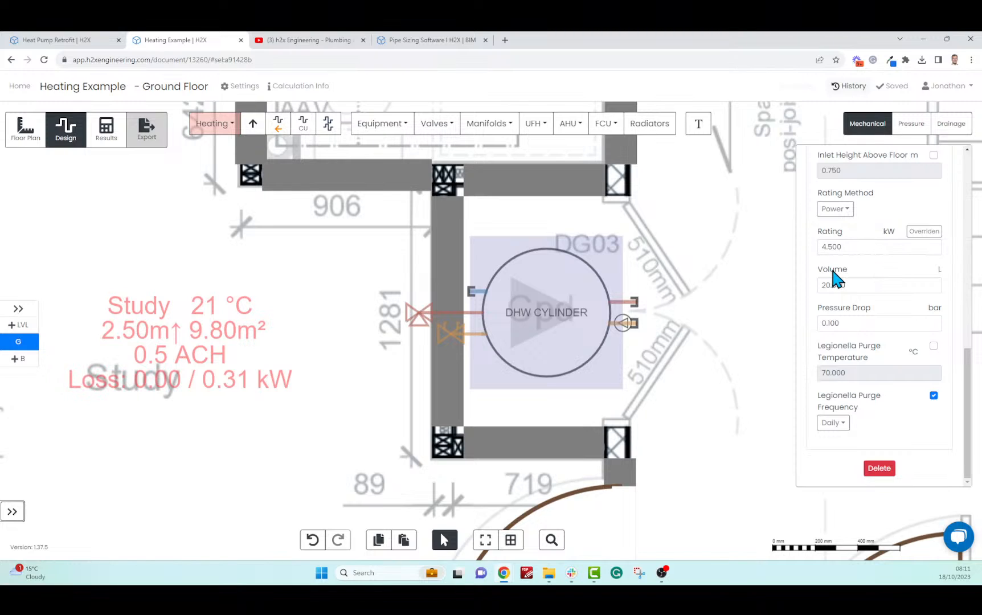
{"action": "left_click", "coordinate": [855, 246]}
{"action": "left_click", "coordinate": [868, 260]}
Check the pre-heat volume and pressure drop, keeping the Daily legionella purge frequency
{"action": "left_click", "coordinate": [859, 285]}
{"action": "left_click", "coordinate": [879, 323]}
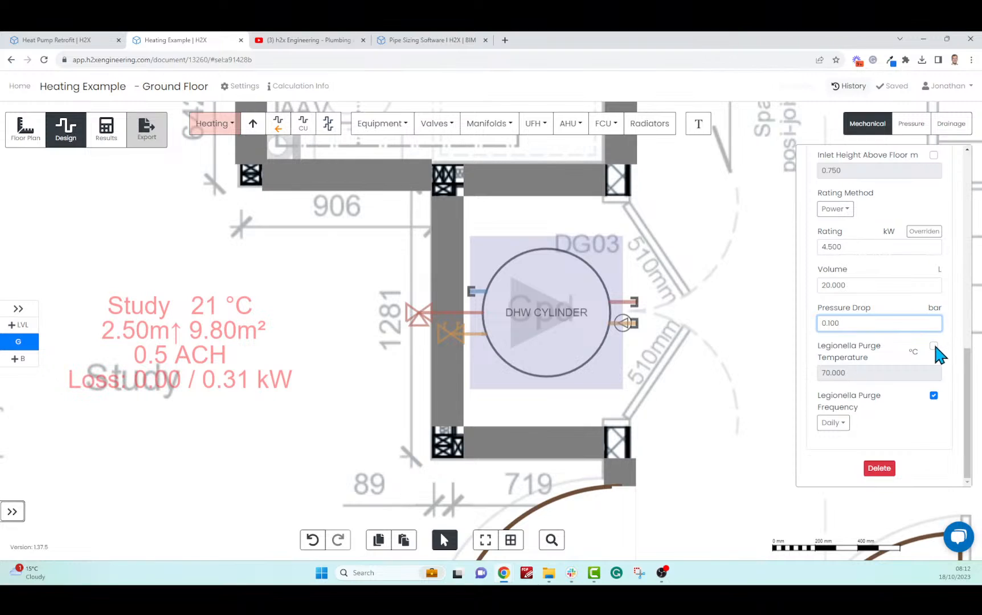
{"action": "left_click", "coordinate": [836, 423]}
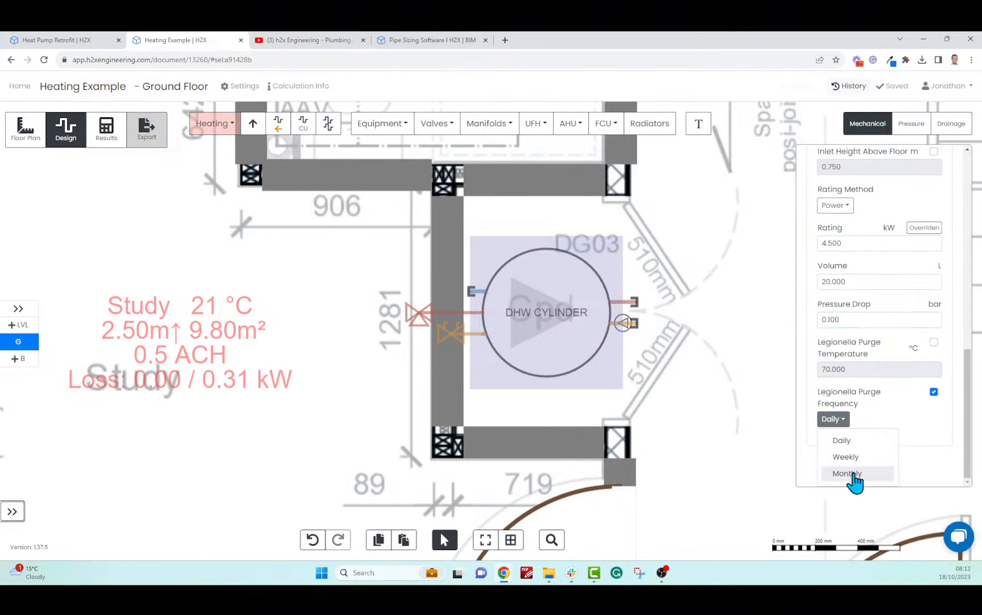
{"action": "left_click", "coordinate": [922, 425]}
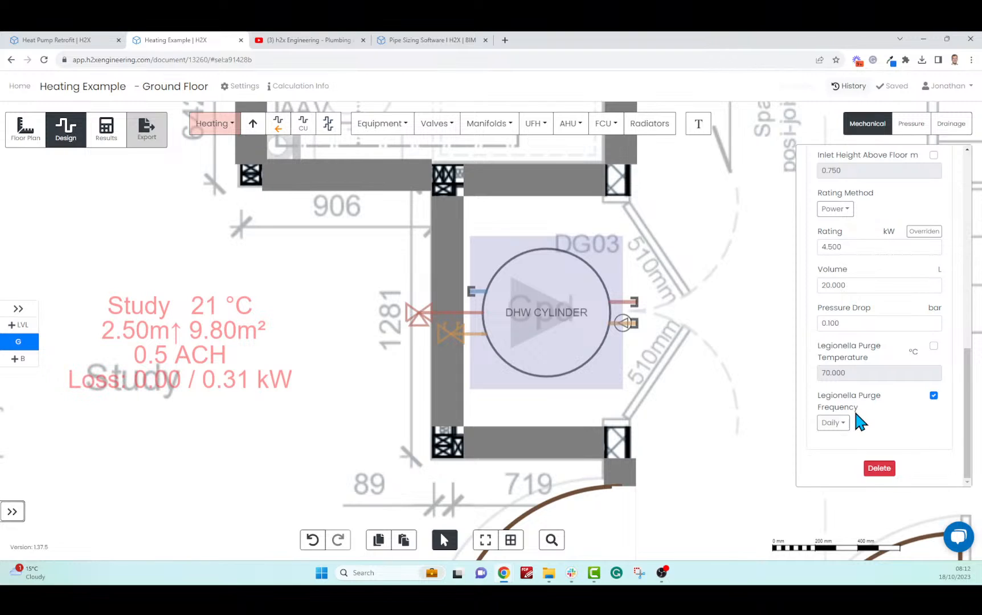
Review the outlet settings: Hot Water, 2.000 m height, 55 °C, with recirculation
{"action": "scroll", "coordinate": [916, 407], "scroll_direction": "up", "scroll_amount": 5}
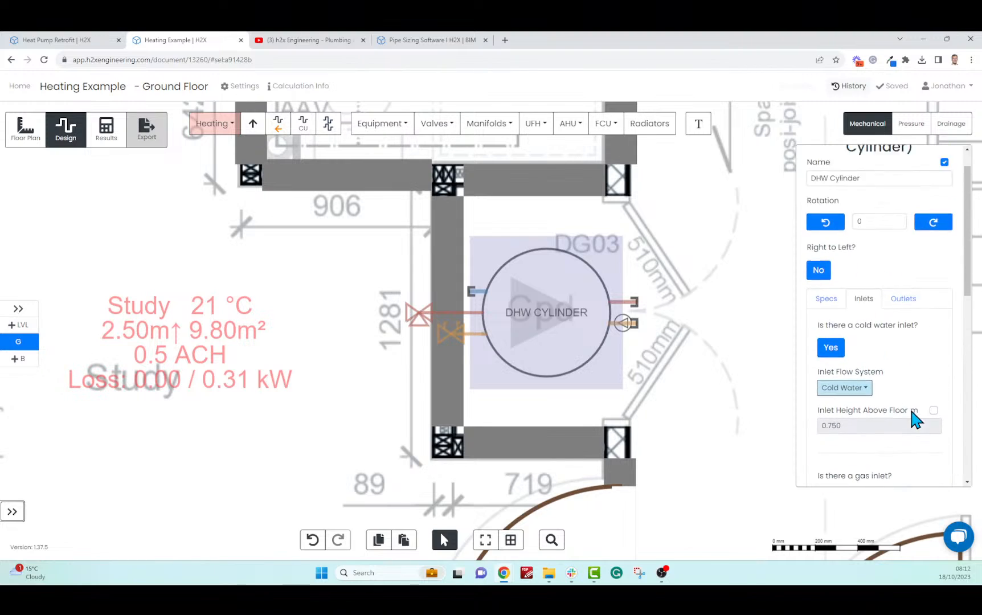
{"action": "scroll", "coordinate": [909, 402], "scroll_direction": "up", "scroll_amount": 1}
{"action": "left_click", "coordinate": [904, 335]}
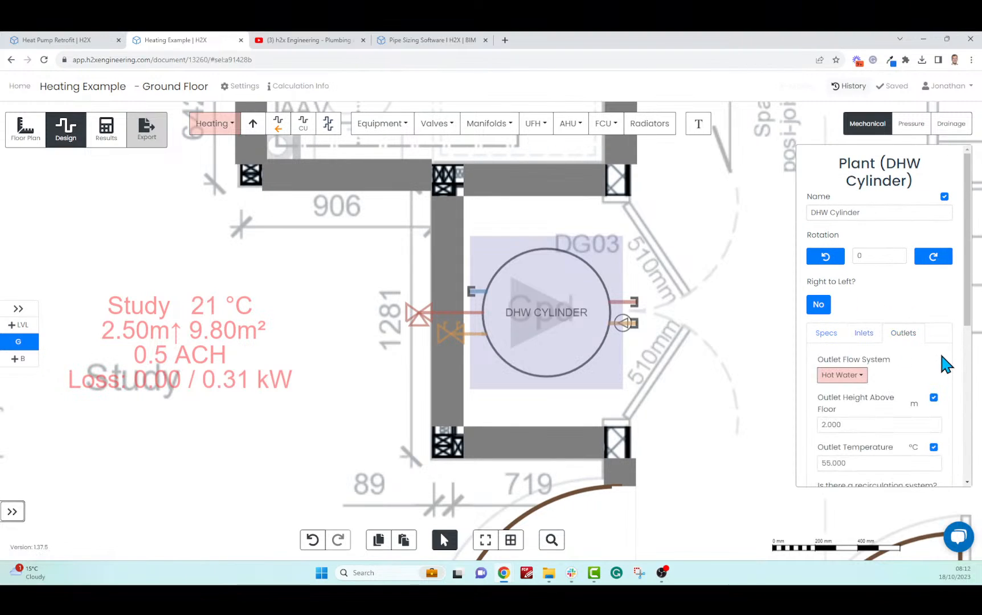
{"action": "scroll", "coordinate": [941, 356], "scroll_direction": "down", "scroll_amount": 1}
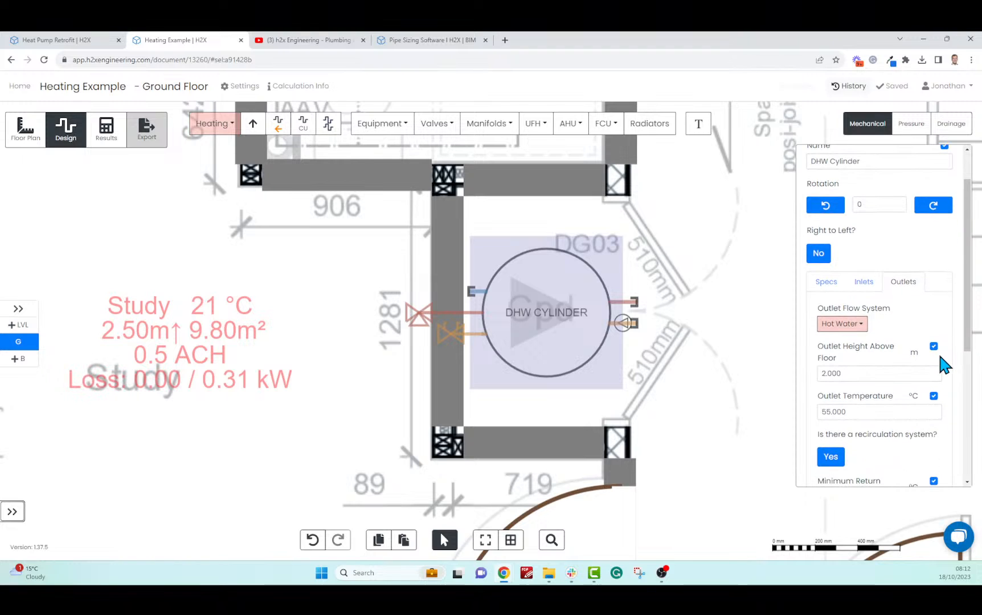
{"action": "scroll", "coordinate": [938, 351], "scroll_direction": "down", "scroll_amount": 3}
{"action": "scroll", "coordinate": [947, 351], "scroll_direction": "up", "scroll_amount": 4}
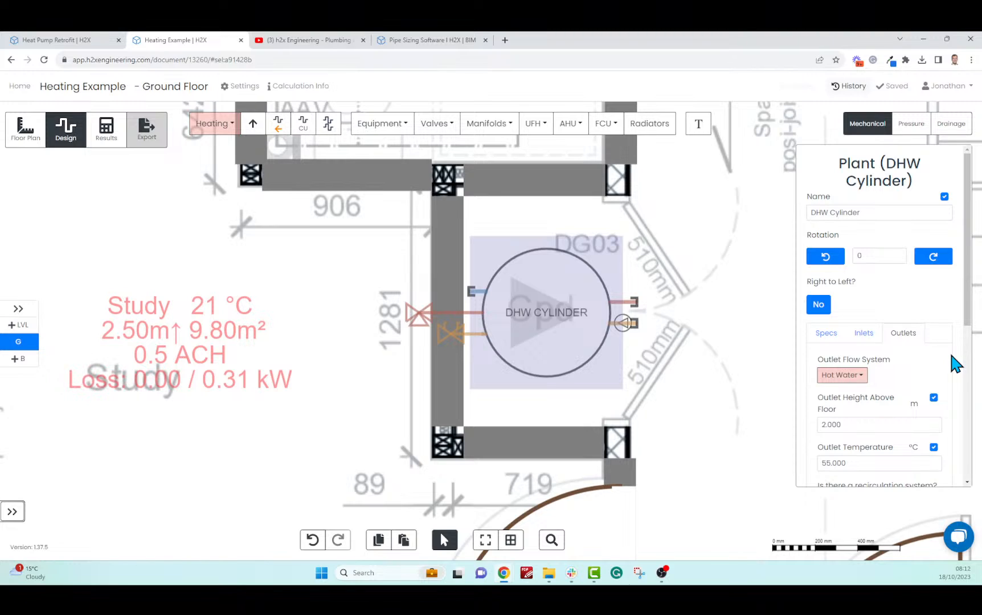
Deselect the cylinder and reframe the ground floor around the study, utility room and heat pump
{"action": "left_click", "coordinate": [687, 288]}
{"action": "scroll", "coordinate": [688, 288], "scroll_direction": "down", "scroll_amount": 6}
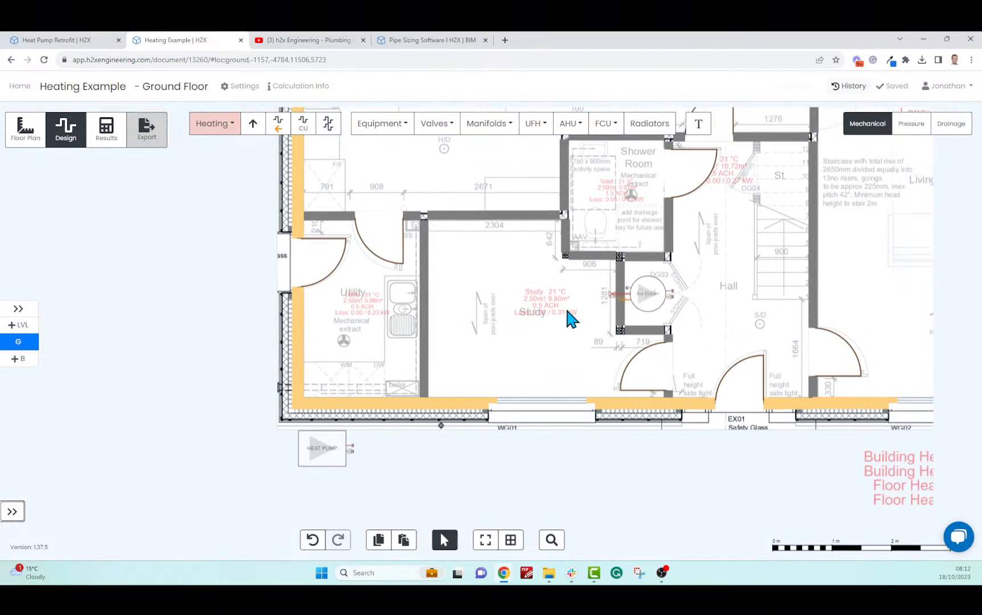
{"action": "scroll", "coordinate": [507, 323], "scroll_direction": "up", "scroll_amount": 1}
{"action": "scroll", "coordinate": [507, 324], "scroll_direction": "down", "scroll_amount": 3}
{"action": "left_click_drag", "start_coordinate": [506, 326], "coordinate": [432, 373]}
{"action": "left_click", "coordinate": [388, 124]}
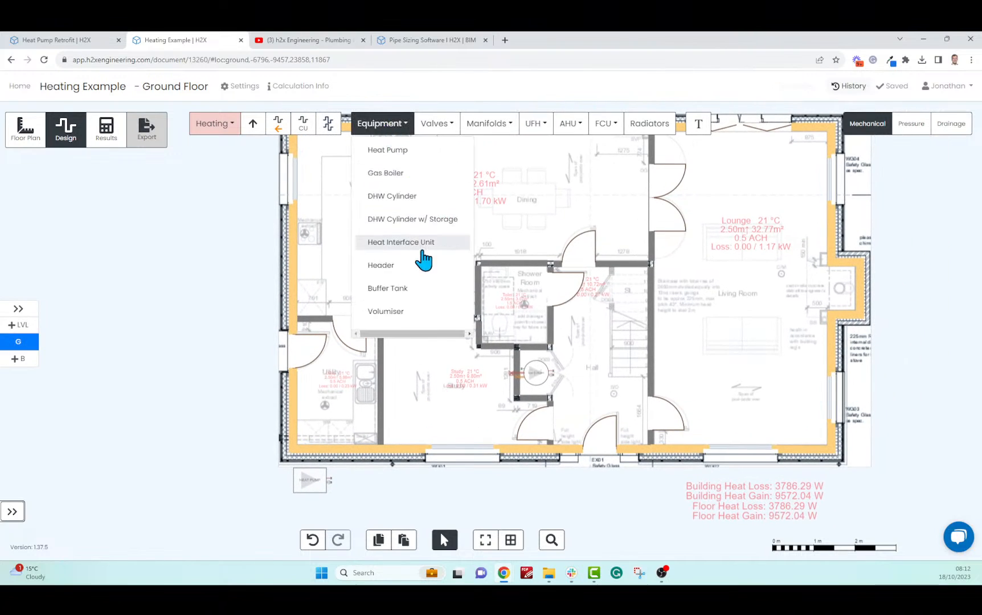
{"action": "left_click", "coordinate": [452, 502]}
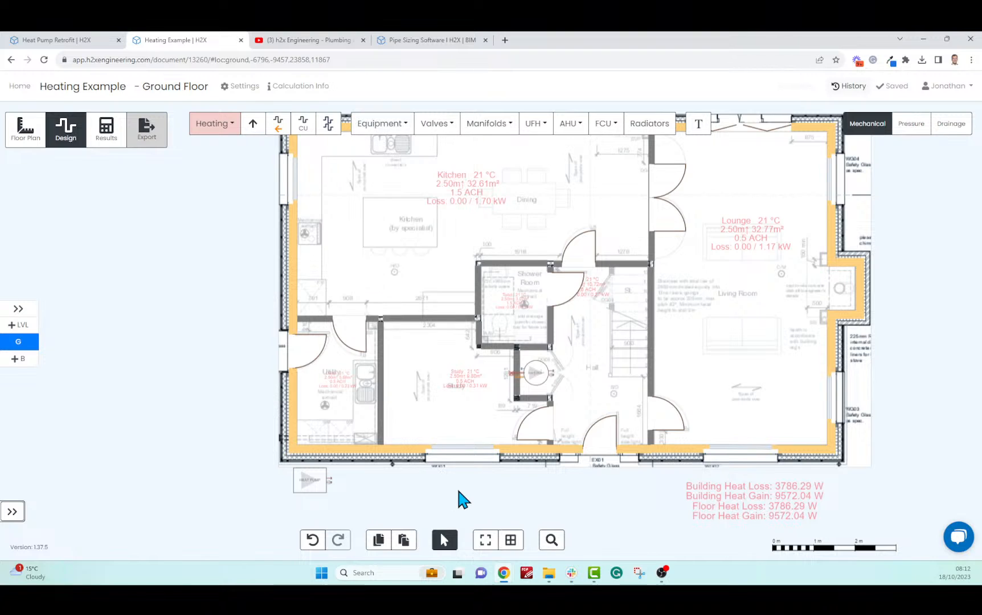
{"action": "scroll", "coordinate": [455, 493], "scroll_direction": "up", "scroll_amount": 2}
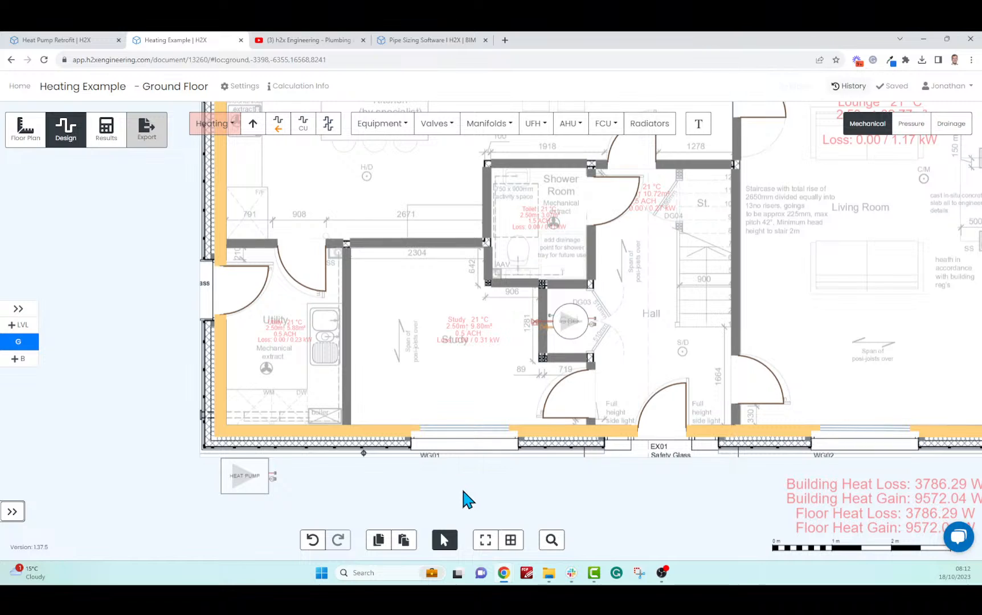
{"action": "scroll", "coordinate": [451, 480], "scroll_direction": "up", "scroll_amount": 1}
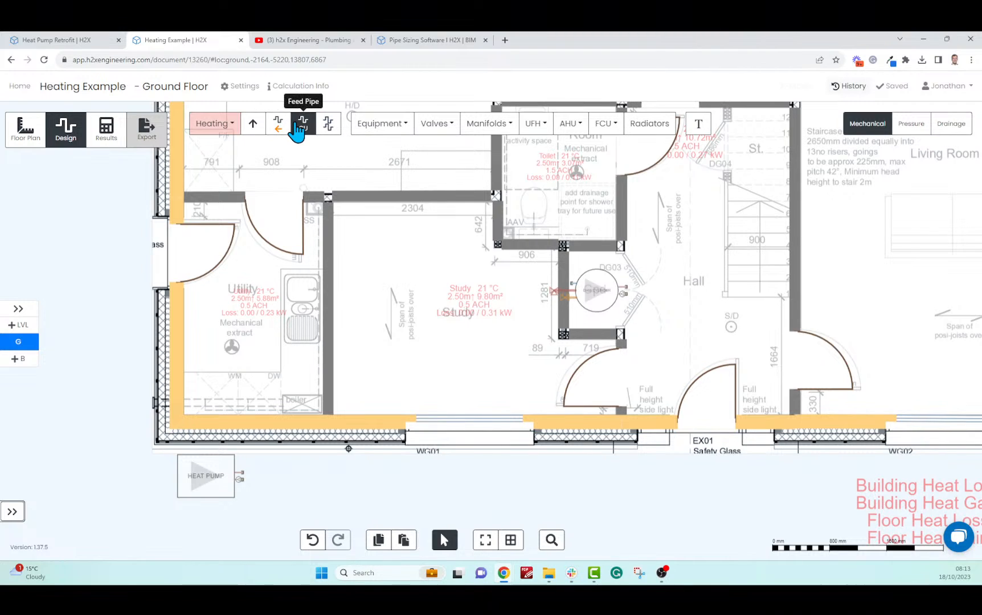
Draw a flow and return pipe pair from the heat pump through the Utility room and Study to the DHW cylinder valves
{"action": "left_click", "coordinate": [328, 124]}
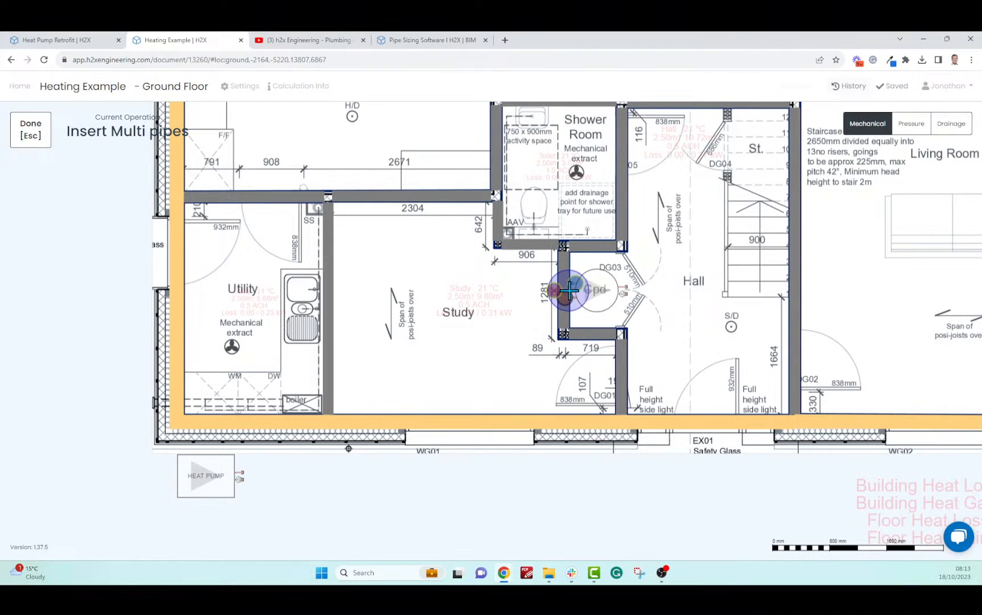
{"action": "left_click", "coordinate": [235, 477]}
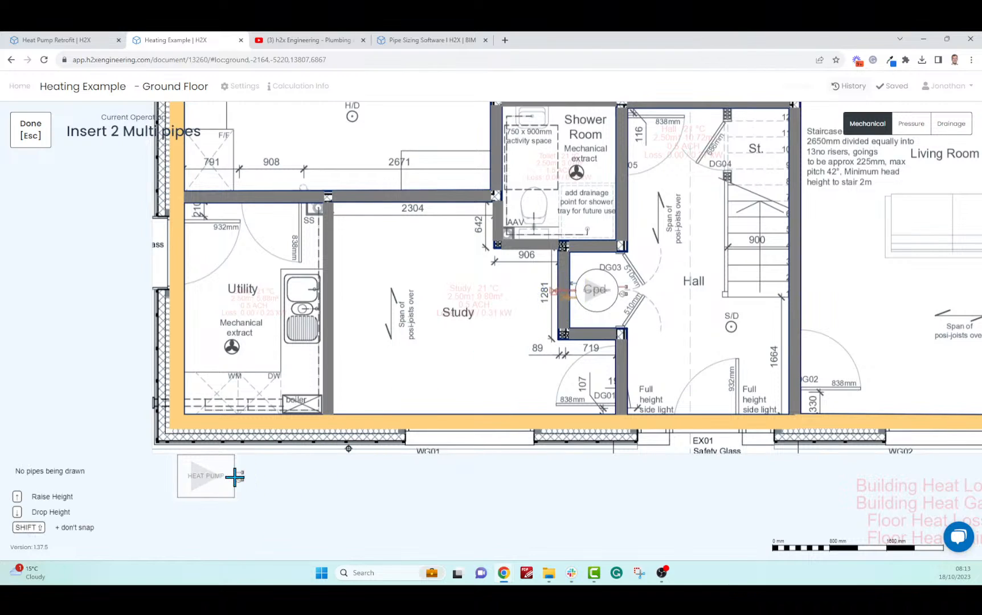
{"action": "left_click", "coordinate": [277, 478]}
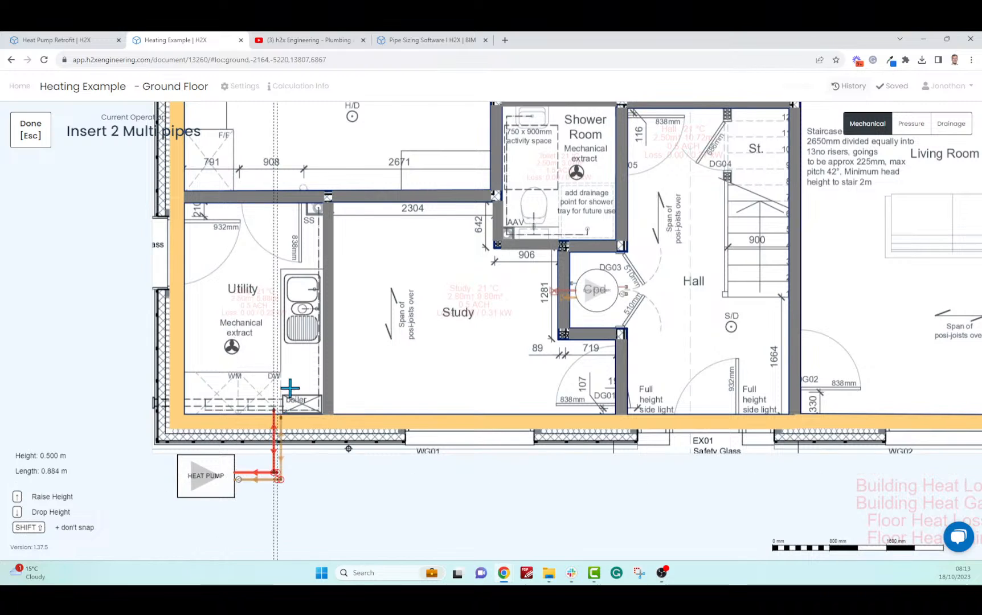
{"action": "left_click", "coordinate": [280, 359]}
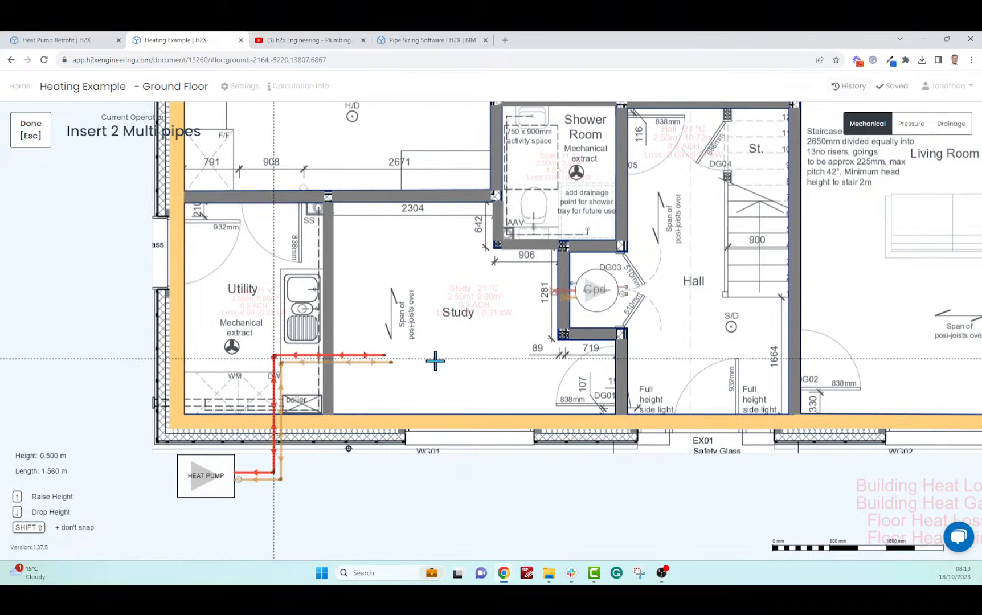
{"action": "scroll", "coordinate": [528, 364], "scroll_direction": "up", "scroll_amount": 3}
{"action": "left_click", "coordinate": [550, 357]}
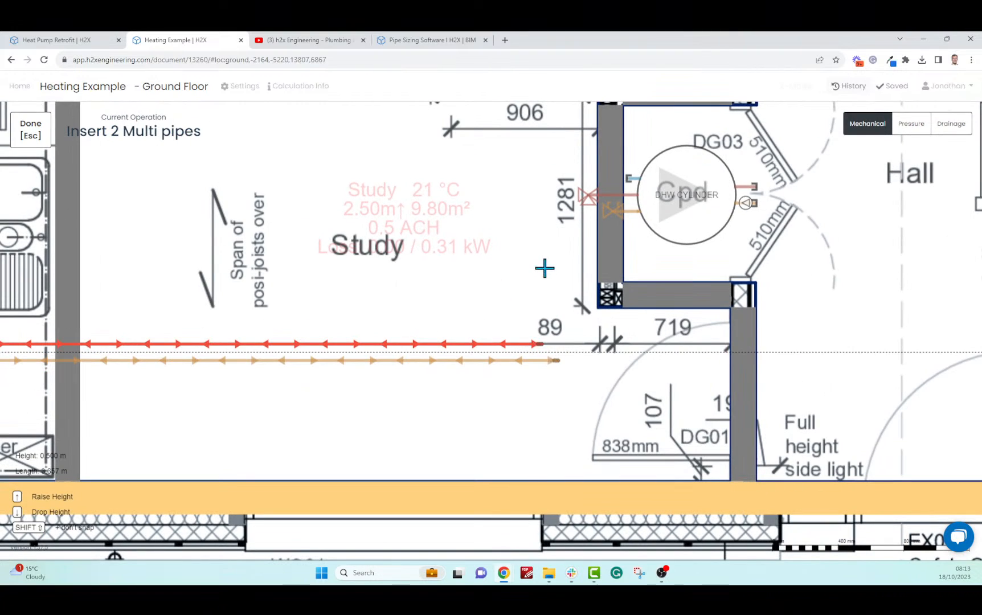
{"action": "scroll", "coordinate": [580, 193], "scroll_direction": "up", "scroll_amount": 3}
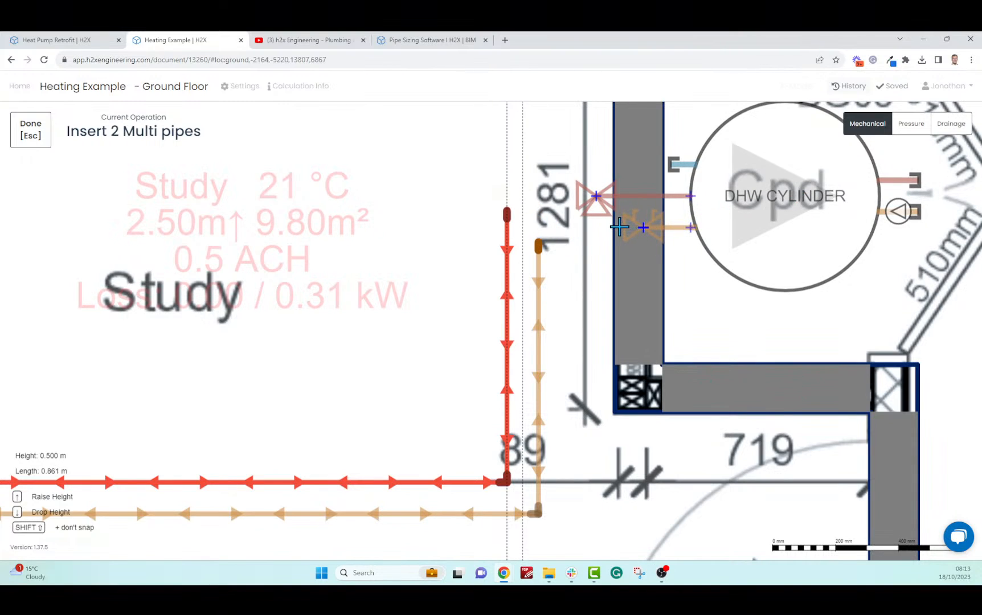
{"action": "left_click", "coordinate": [634, 227]}
{"action": "left_click", "coordinate": [585, 242]}
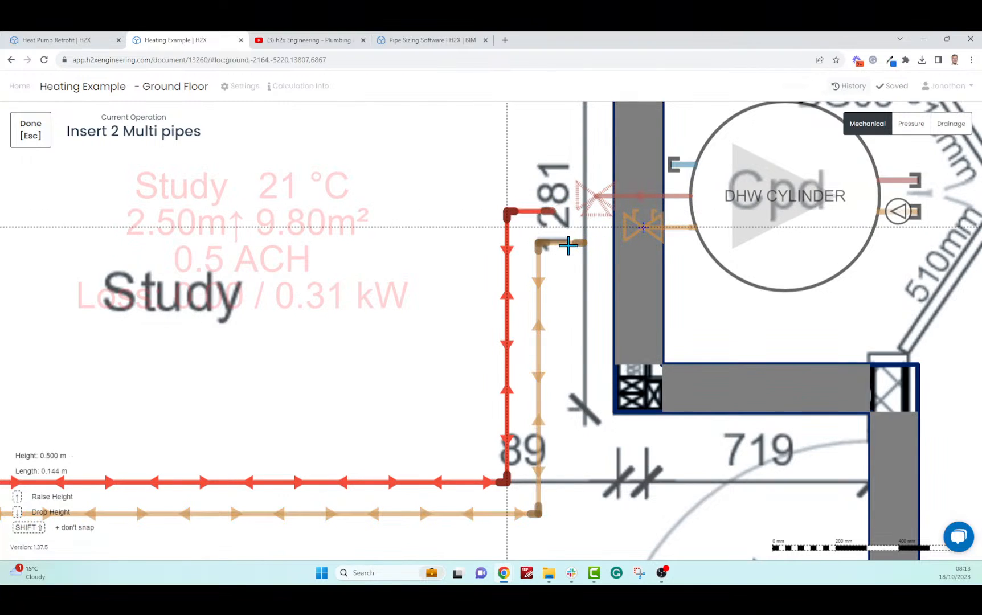
{"action": "key", "text": "Escape"}
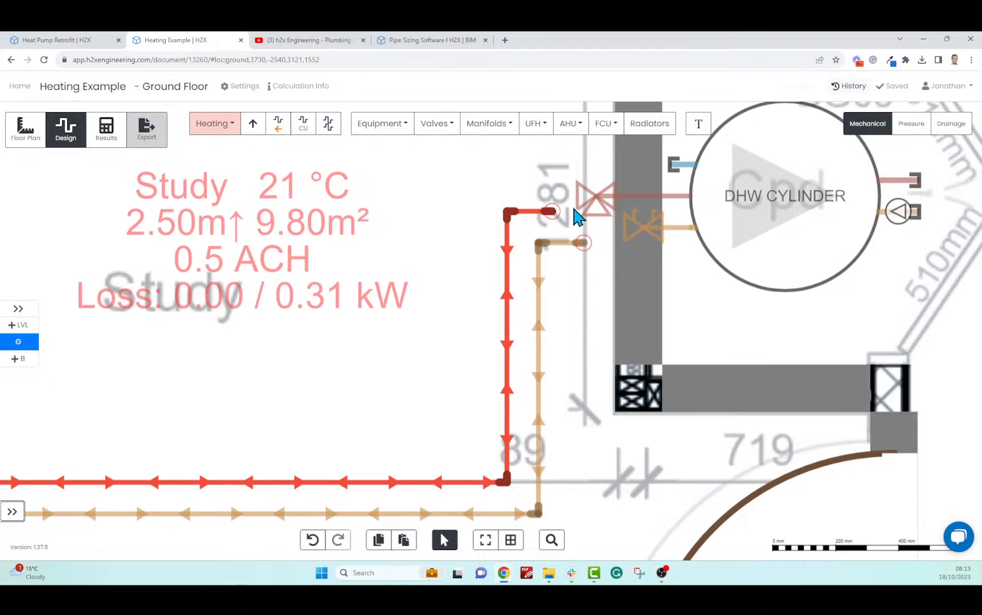
Connect the red flow and orange return pipe ends to their DHW cylinder valves
{"action": "mouse_move", "coordinate": [552, 215]}
{"action": "left_click_drag", "start_coordinate": [553, 217], "coordinate": [596, 196]}
{"action": "mouse_move", "coordinate": [586, 250]}
{"action": "left_click_drag", "start_coordinate": [584, 244], "coordinate": [642, 227]}
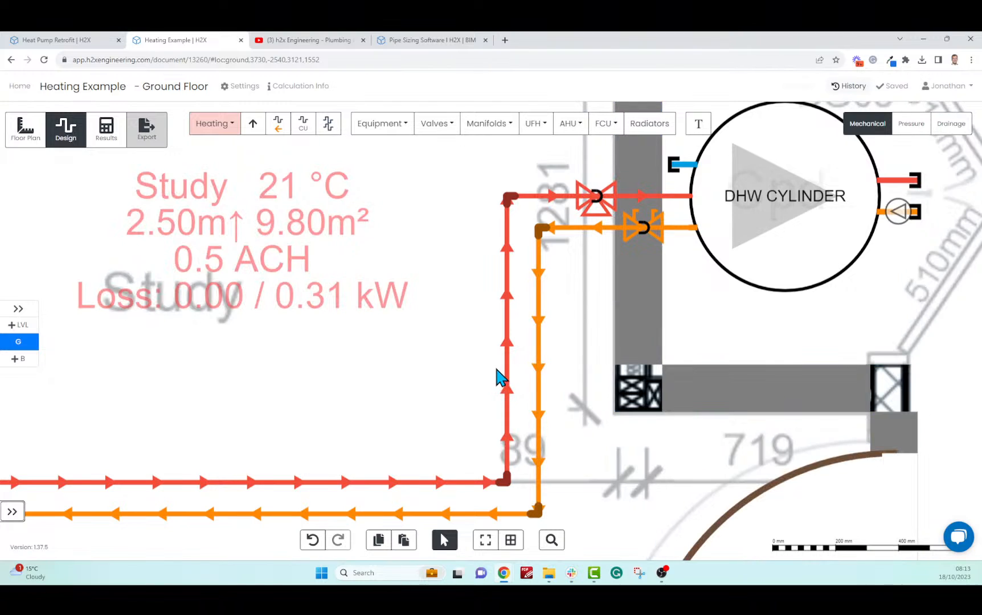
{"action": "scroll", "coordinate": [549, 344], "scroll_direction": "down", "scroll_amount": 3}
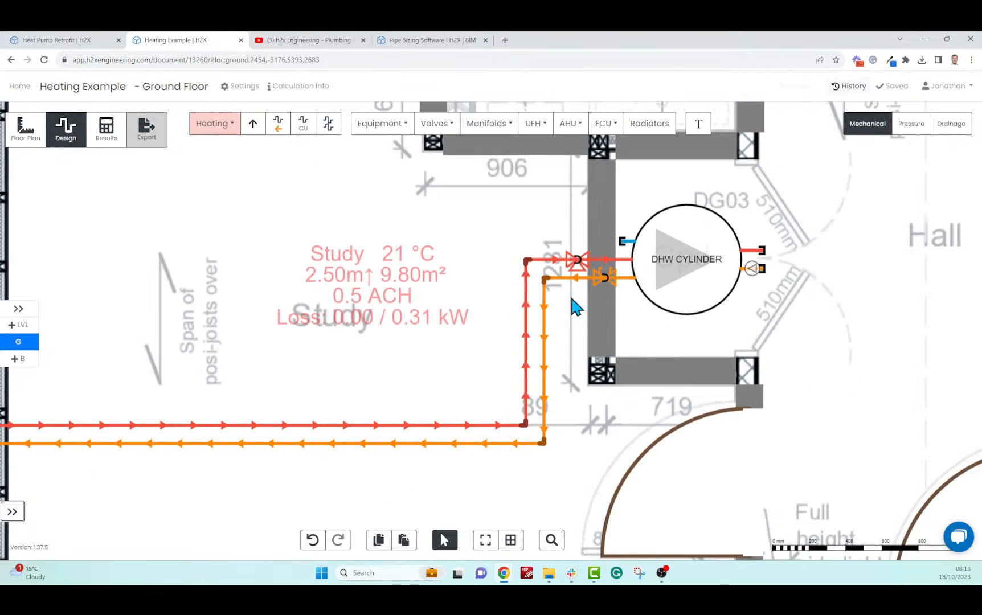
{"action": "scroll", "coordinate": [587, 285], "scroll_direction": "up", "scroll_amount": 3}
Delete the thermostatic control valve on the flow side and keep the return's lockshield valve
{"action": "left_click", "coordinate": [621, 286]}
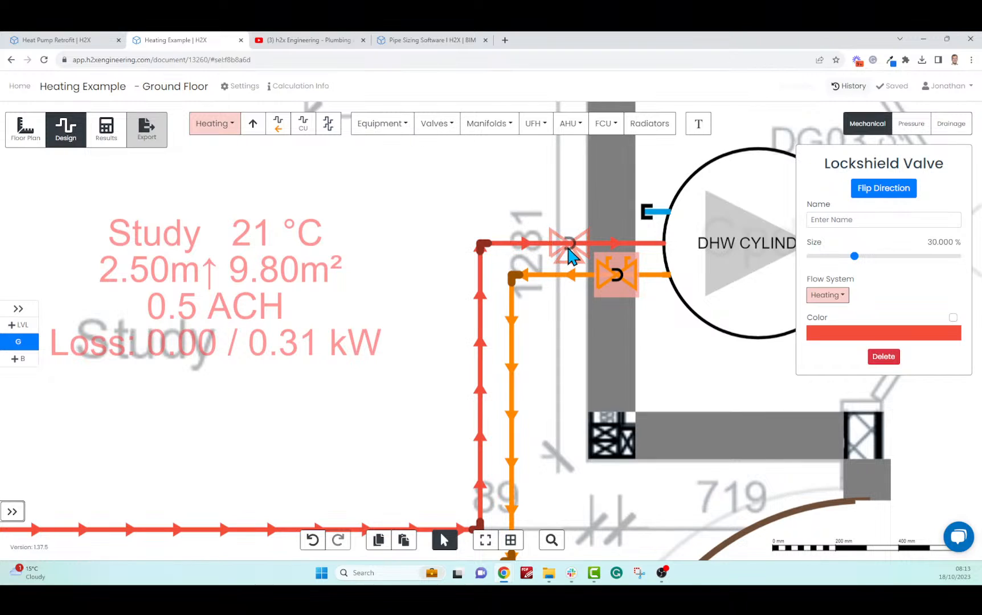
{"action": "left_click", "coordinate": [569, 255]}
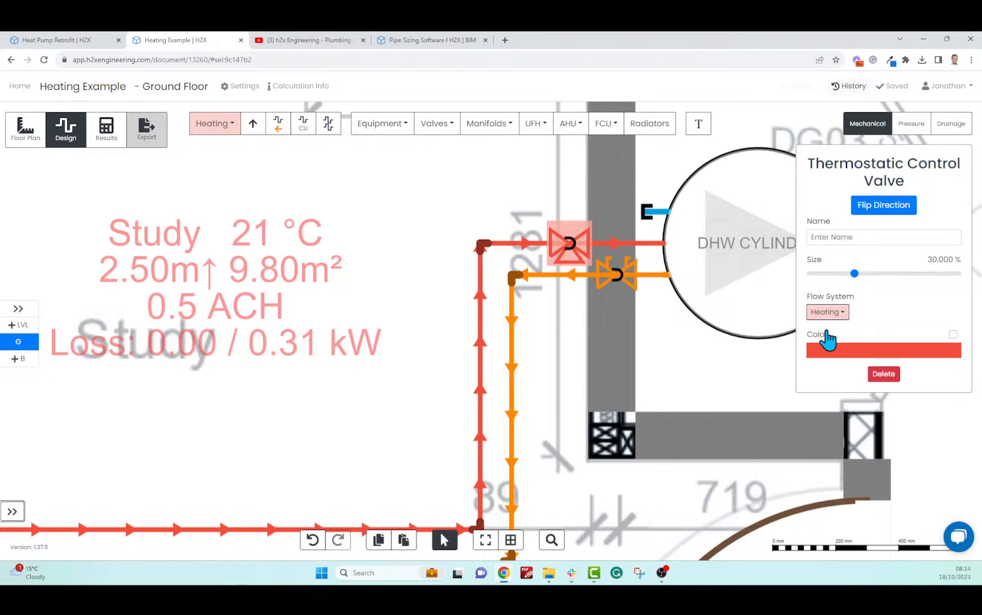
{"action": "left_click", "coordinate": [883, 375]}
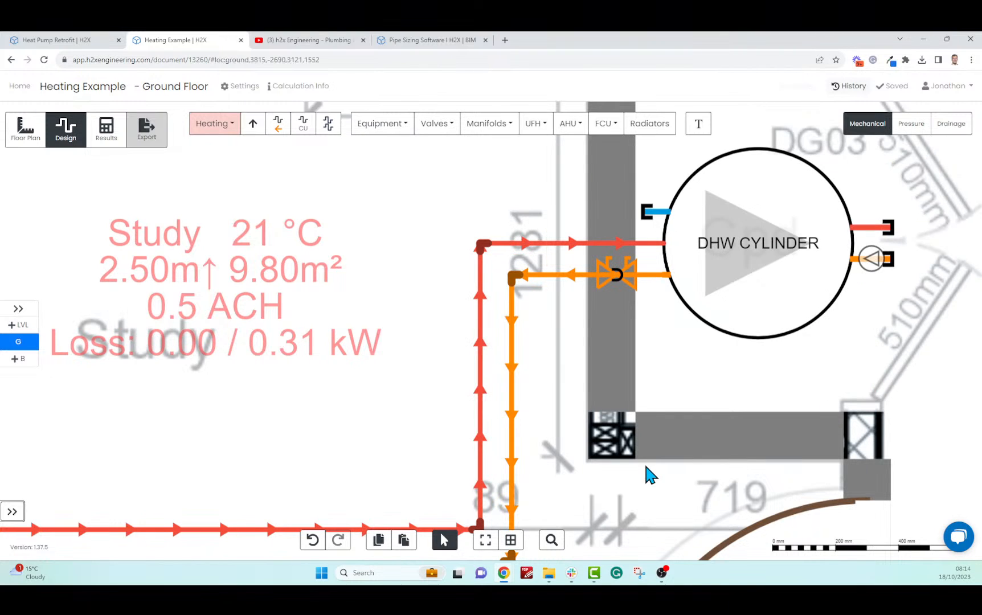
{"action": "scroll", "coordinate": [684, 430], "scroll_direction": "down", "scroll_amount": 5}
{"action": "left_click_drag", "start_coordinate": [340, 400], "coordinate": [367, 270]}
{"action": "scroll", "coordinate": [335, 306], "scroll_direction": "up", "scroll_amount": 5}
{"action": "scroll", "coordinate": [335, 308], "scroll_direction": "up", "scroll_amount": 2}
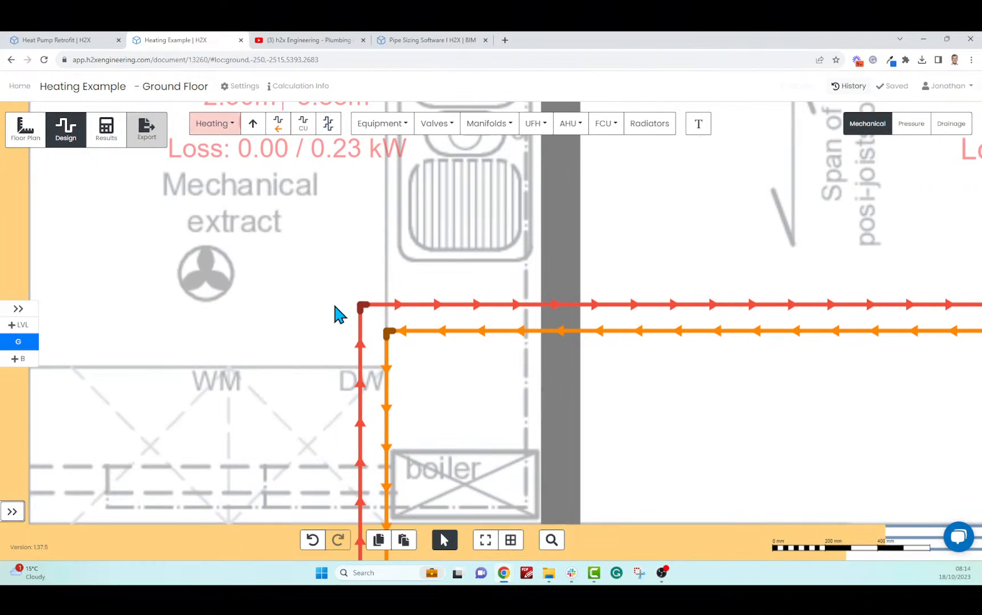
{"action": "scroll", "coordinate": [335, 307], "scroll_direction": "up", "scroll_amount": 2}
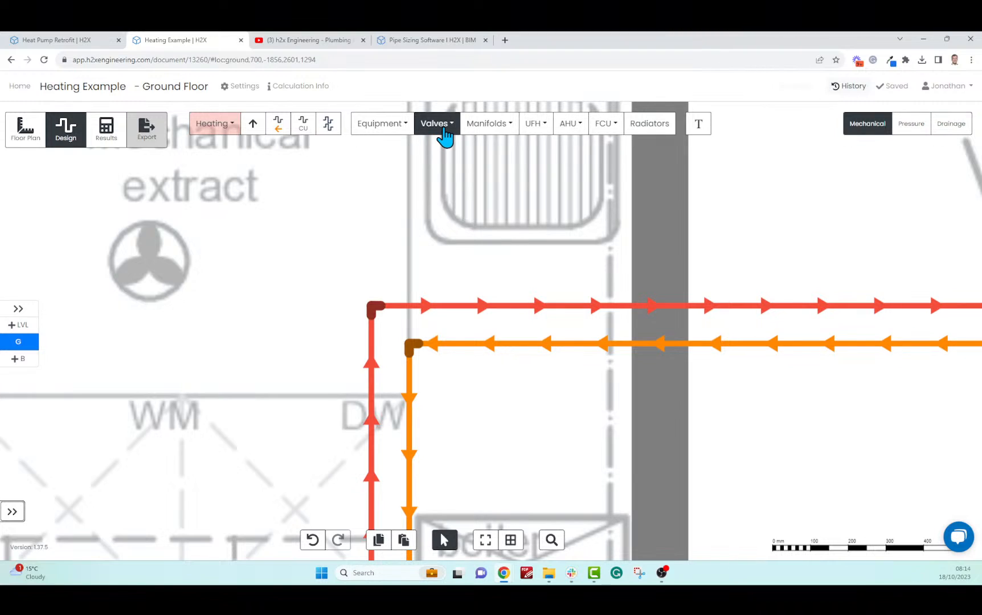
Insert a diverter valve at the red flow pipe's corner in the Utility room
{"action": "left_click", "coordinate": [437, 142]}
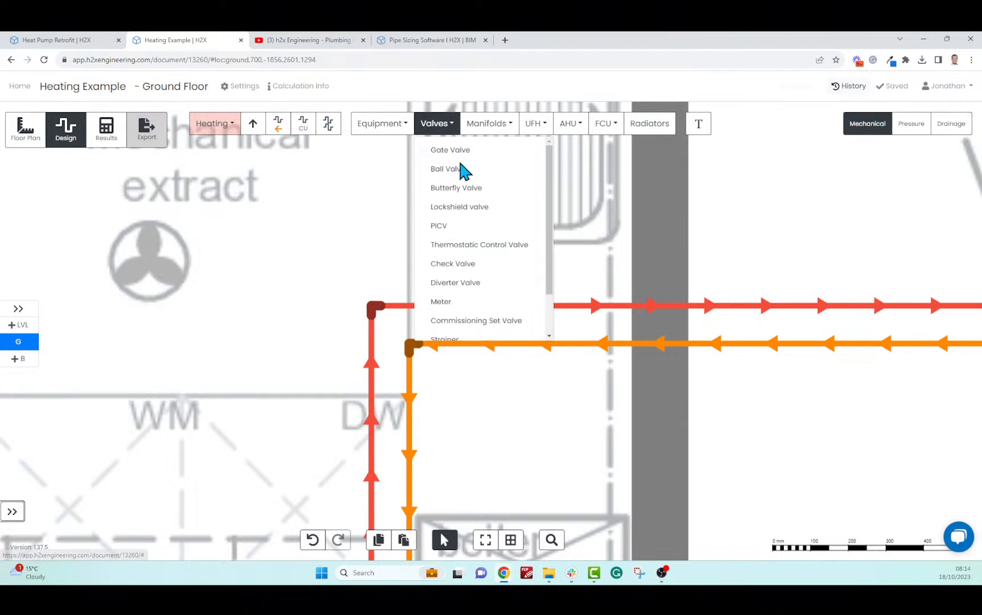
{"action": "left_click", "coordinate": [456, 284]}
{"action": "scroll", "coordinate": [325, 318], "scroll_direction": "up", "scroll_amount": 4}
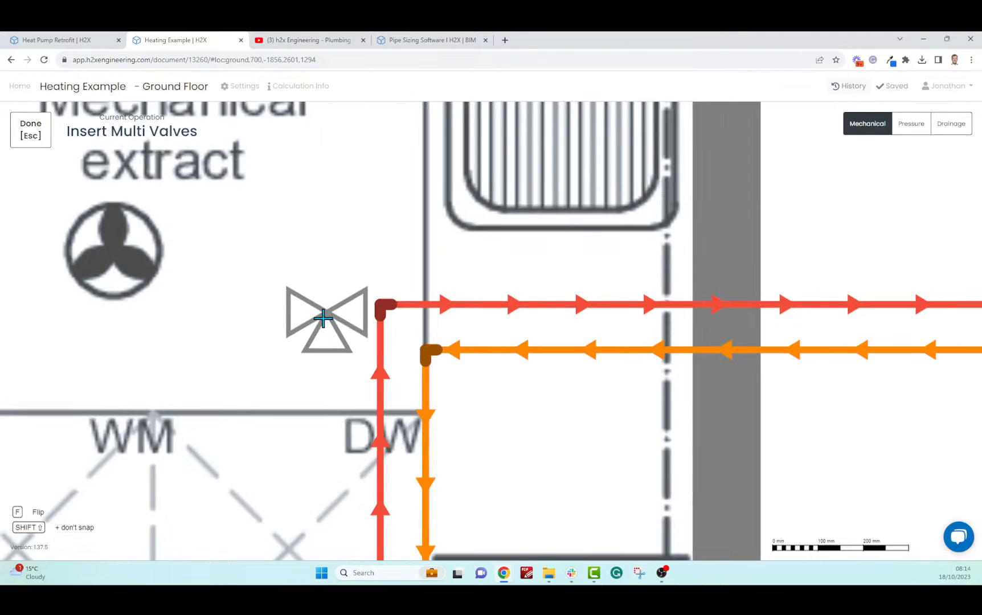
{"action": "scroll", "coordinate": [291, 346], "scroll_direction": "down", "scroll_amount": 3}
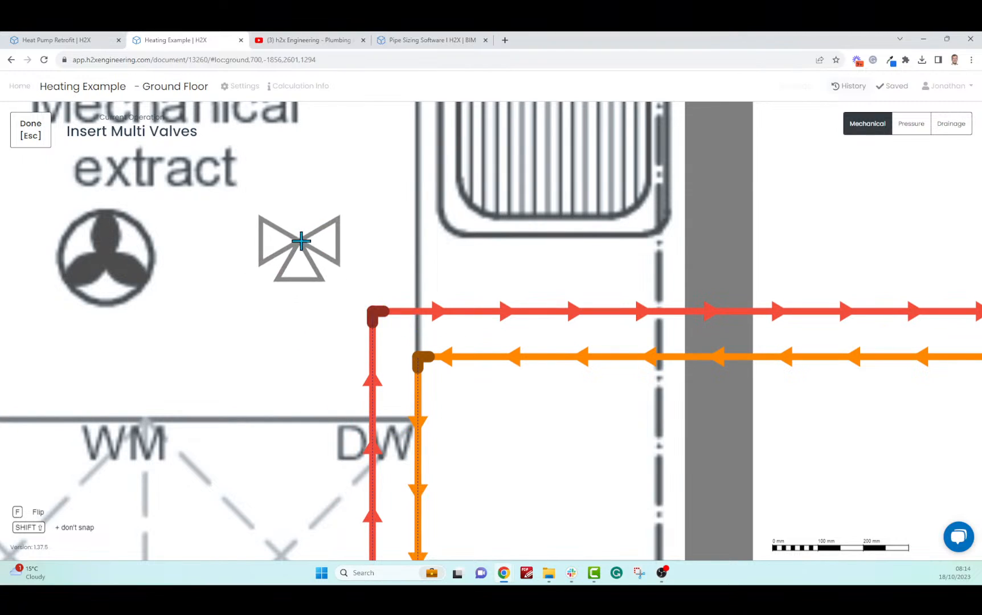
{"action": "scroll", "coordinate": [351, 256], "scroll_direction": "up", "scroll_amount": 3}
{"action": "left_click", "coordinate": [392, 343]}
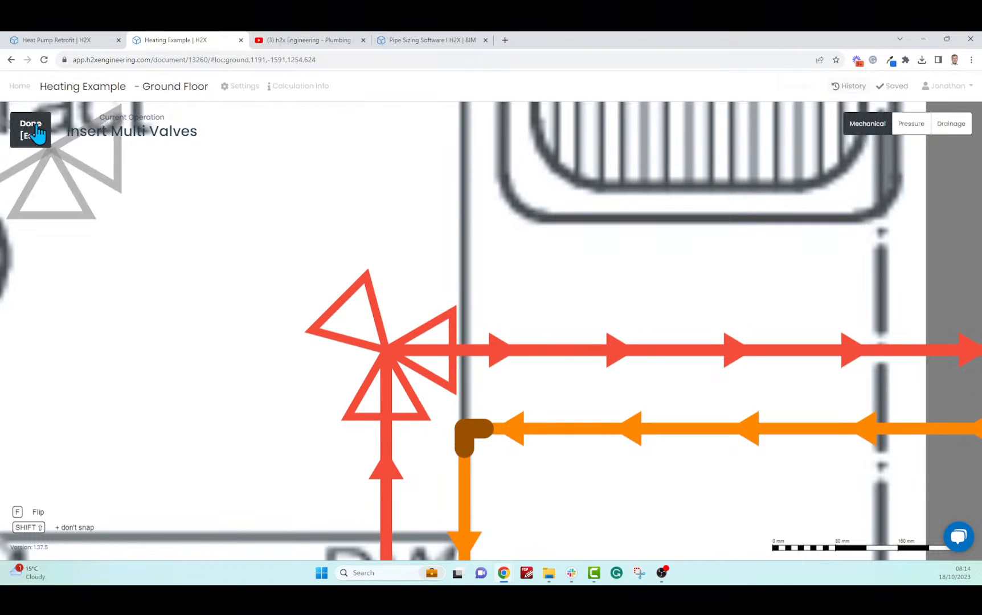
{"action": "key", "text": "Escape"}
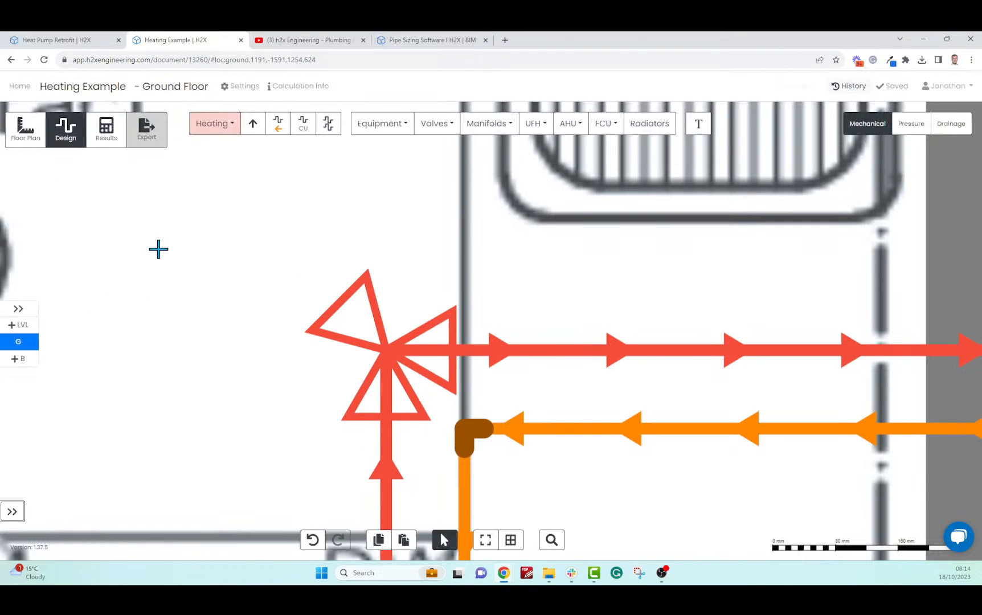
{"action": "scroll", "coordinate": [241, 277], "scroll_direction": "down", "scroll_amount": 5}
{"action": "scroll", "coordinate": [370, 225], "scroll_direction": "down", "scroll_amount": 6}
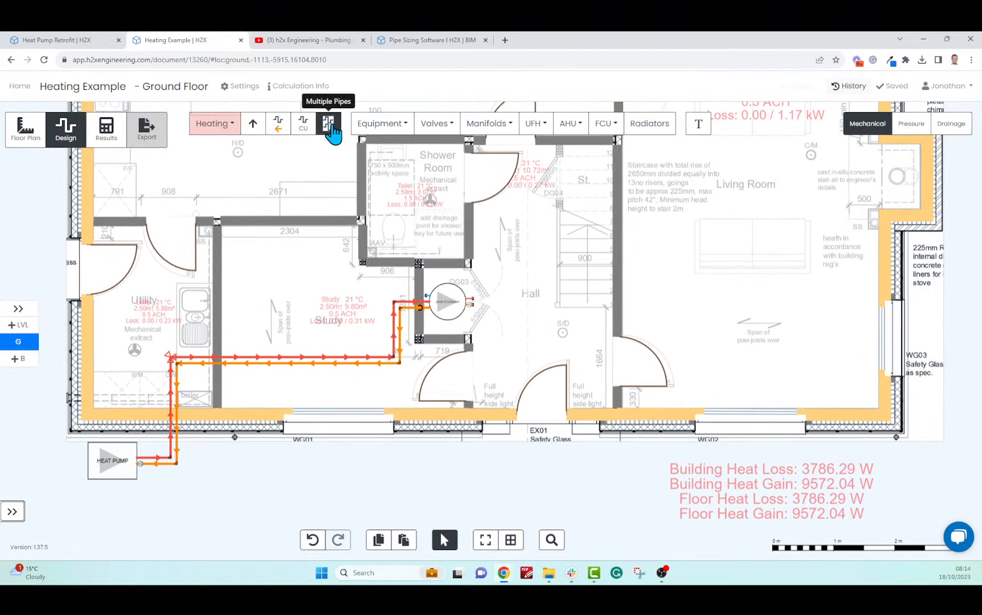
Draw a flow and return pair from the Utility junction, turning east into the Living Room
{"action": "left_click", "coordinate": [329, 125]}
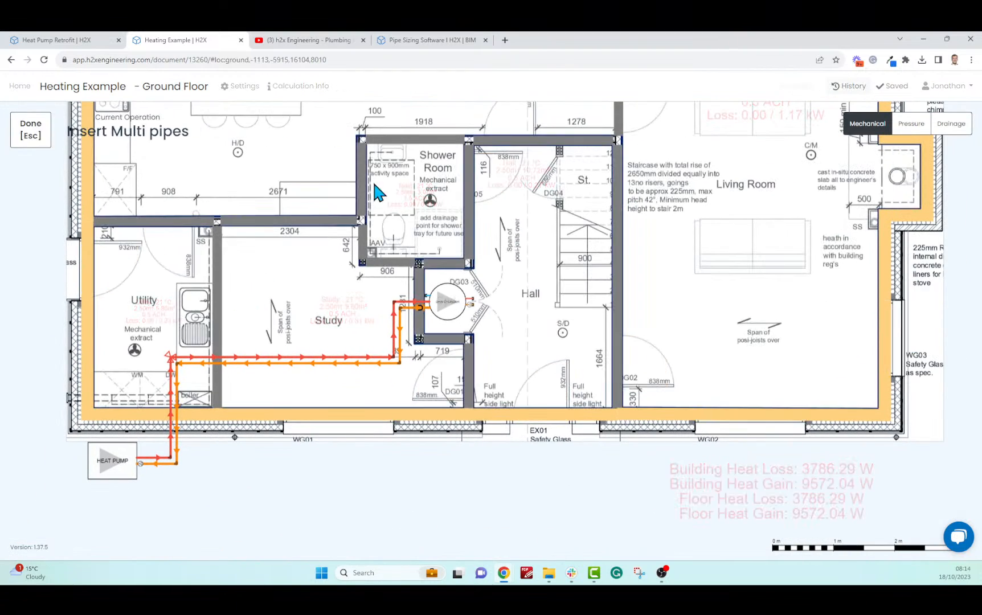
{"action": "left_click", "coordinate": [171, 358]}
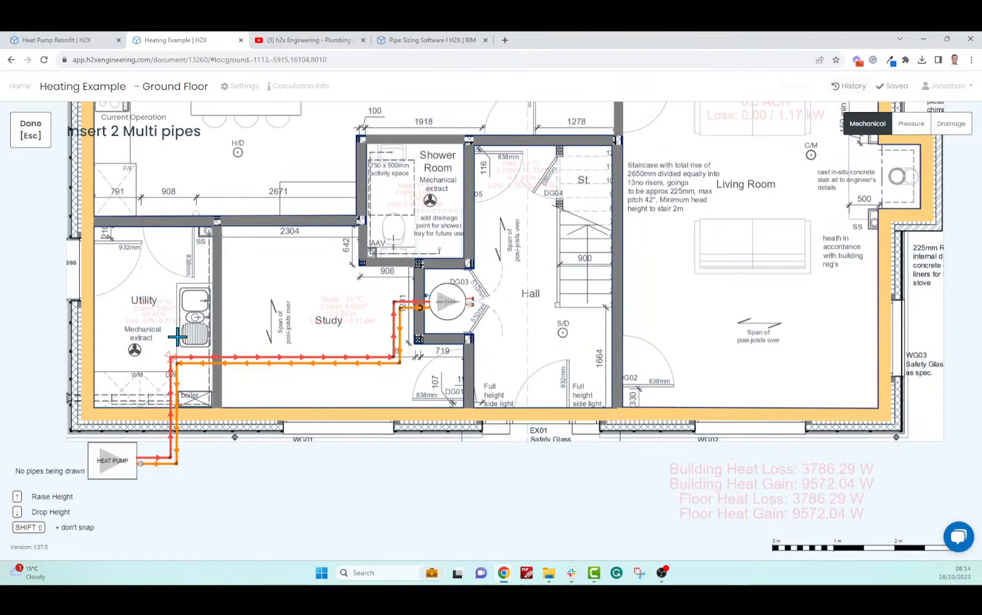
{"action": "scroll", "coordinate": [190, 256], "scroll_direction": "down", "scroll_amount": 3}
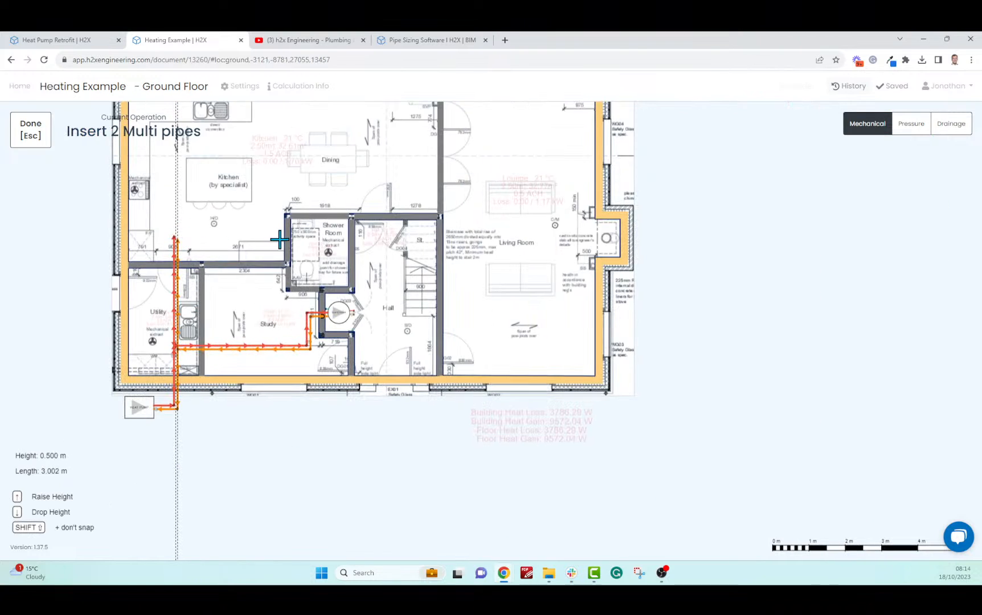
{"action": "key", "text": "Escape"}
{"action": "left_click", "coordinate": [178, 233]}
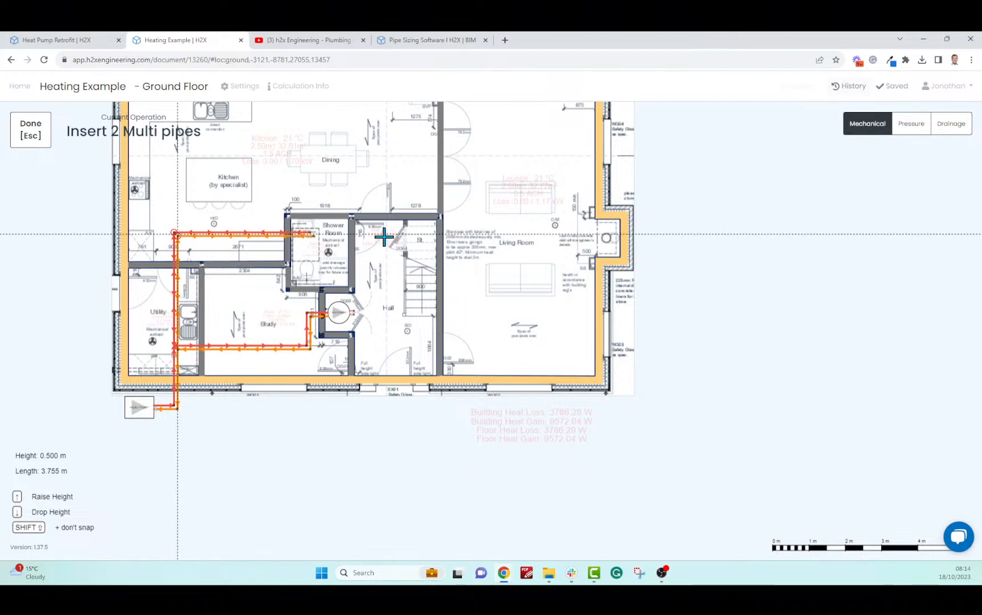
{"action": "left_click", "coordinate": [556, 238]}
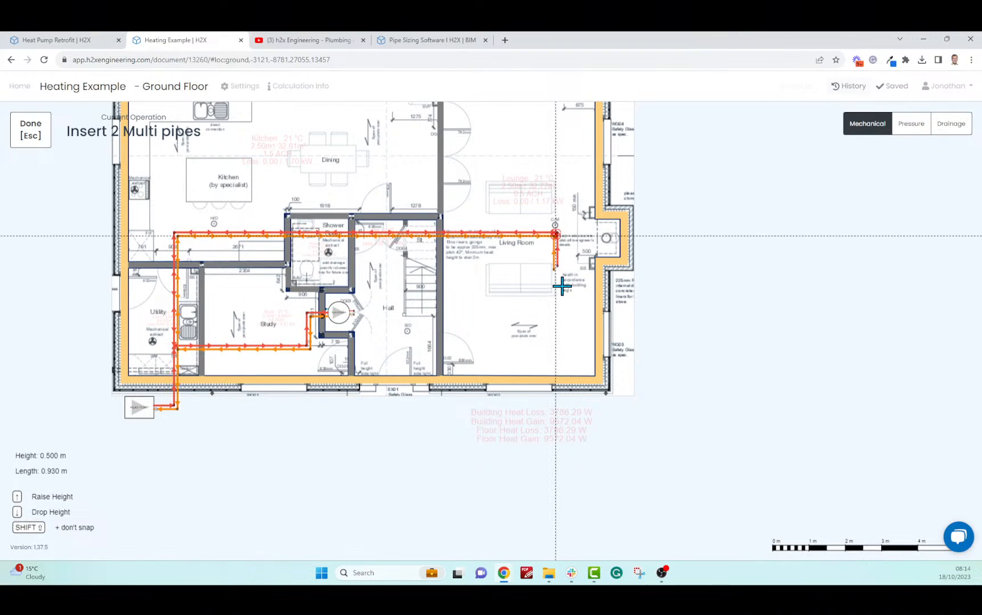
{"action": "key", "text": "Escape"}
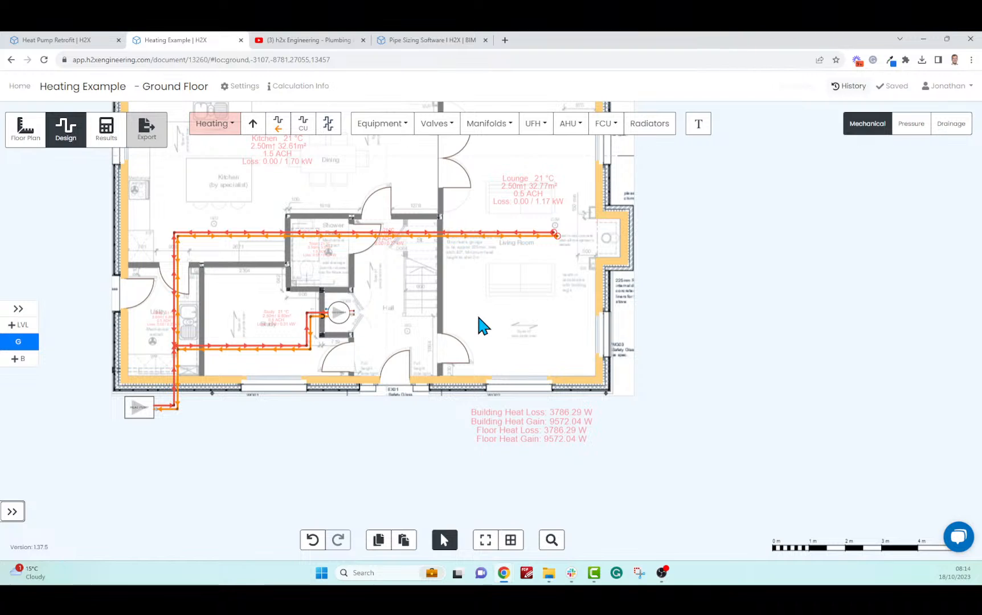
Frame the Utility room and Study in view and begin placing a 0.25 kW radiator
{"action": "left_click_drag", "start_coordinate": [474, 318], "coordinate": [629, 414]}
{"action": "scroll", "coordinate": [607, 368], "scroll_direction": "up", "scroll_amount": 1}
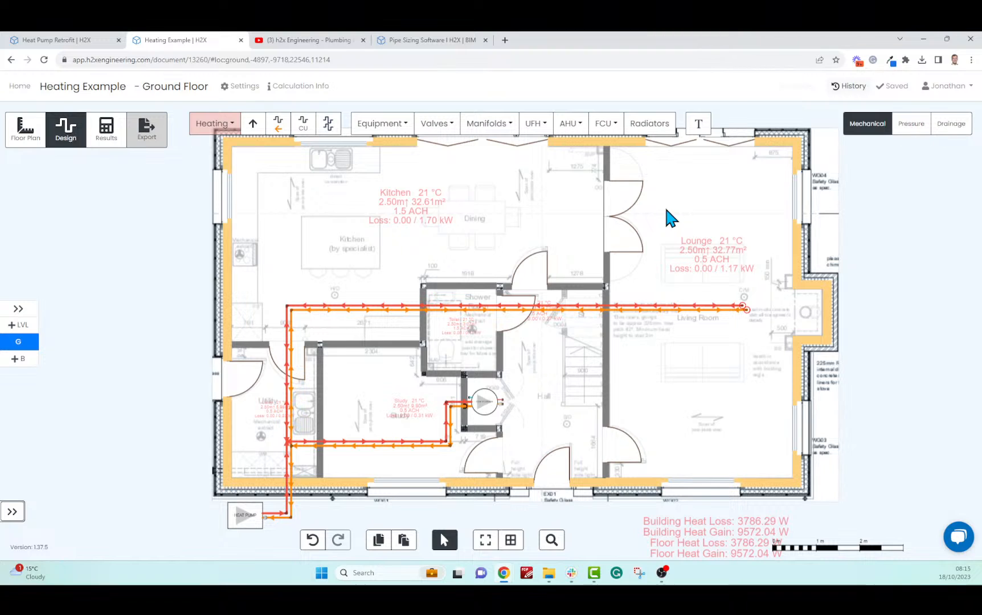
{"action": "left_click_drag", "start_coordinate": [656, 443], "coordinate": [673, 366]}
{"action": "scroll", "coordinate": [295, 338], "scroll_direction": "up", "scroll_amount": 5}
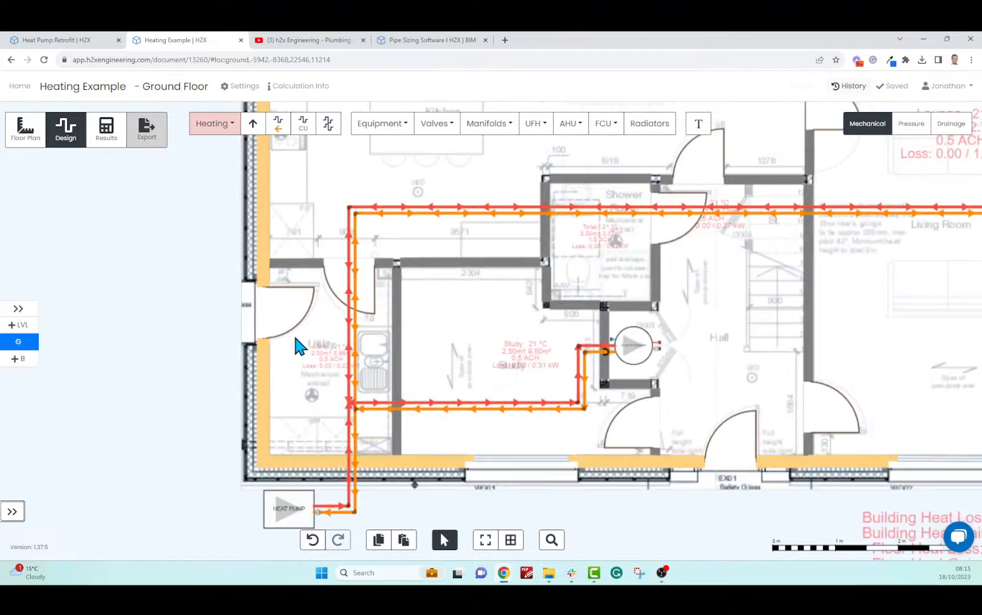
{"action": "left_click_drag", "start_coordinate": [302, 403], "coordinate": [274, 292]}
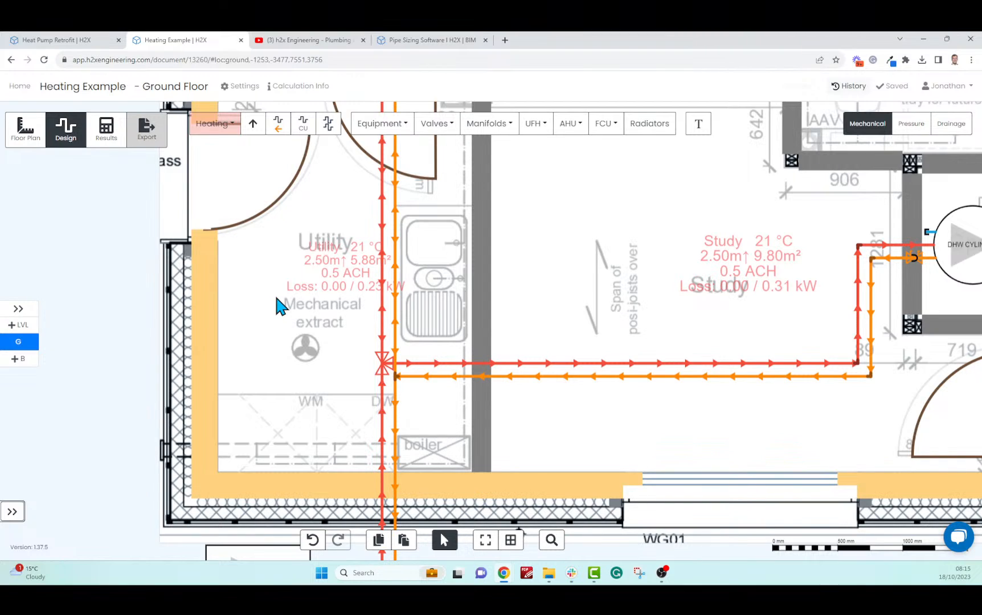
{"action": "left_click", "coordinate": [658, 124]}
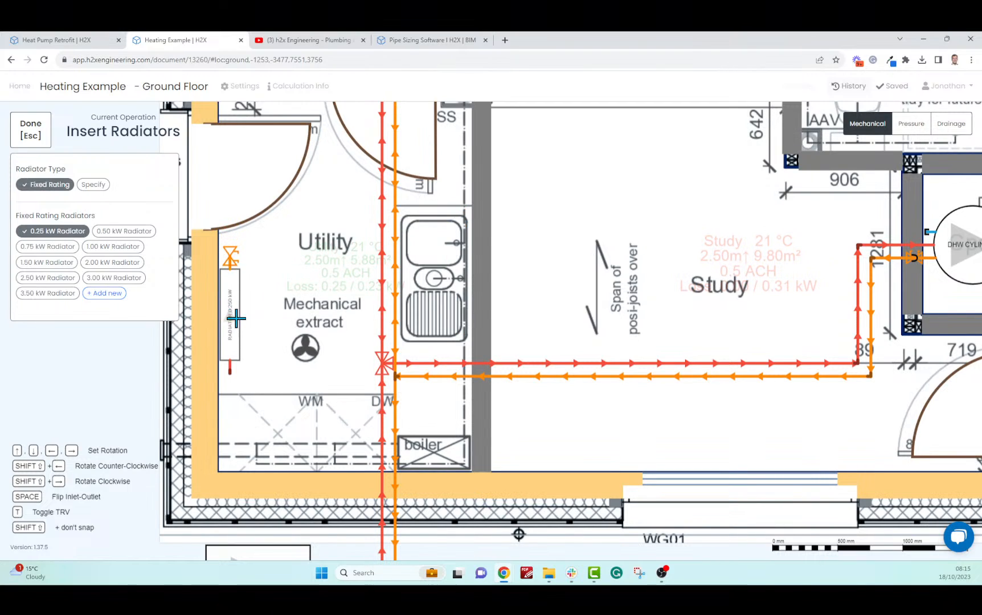
Place a 0.25 kW radiator on the Utility's left wall, piped to the flow and return mains
{"action": "left_click", "coordinate": [231, 307]}
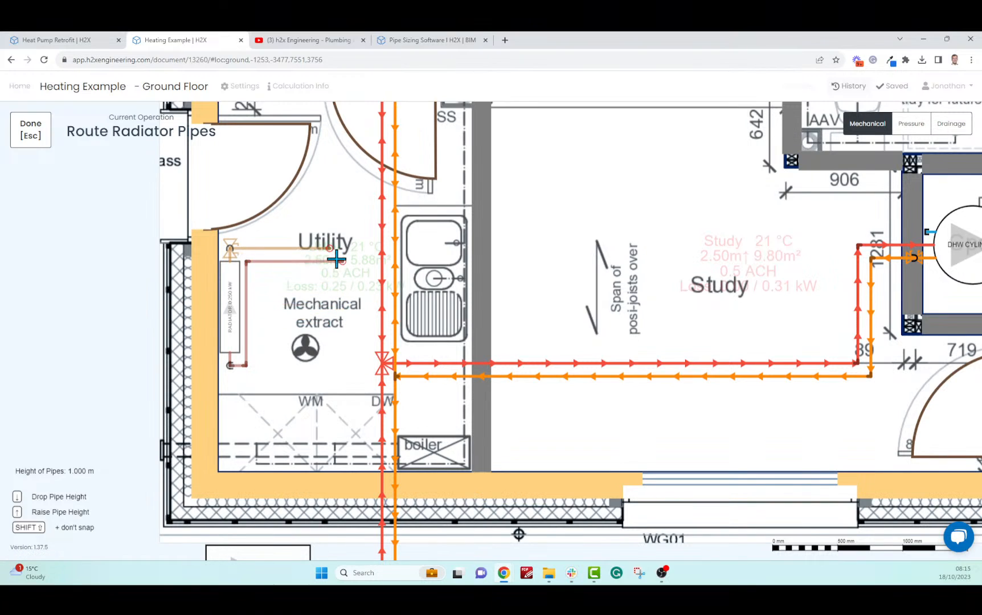
{"action": "left_click", "coordinate": [383, 248]}
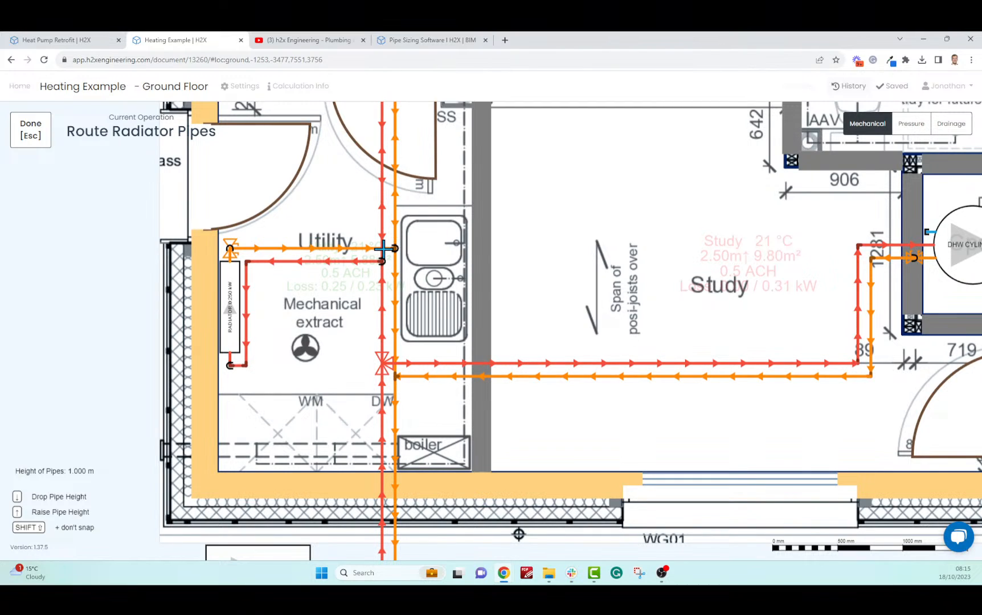
{"action": "left_click", "coordinate": [22, 140]}
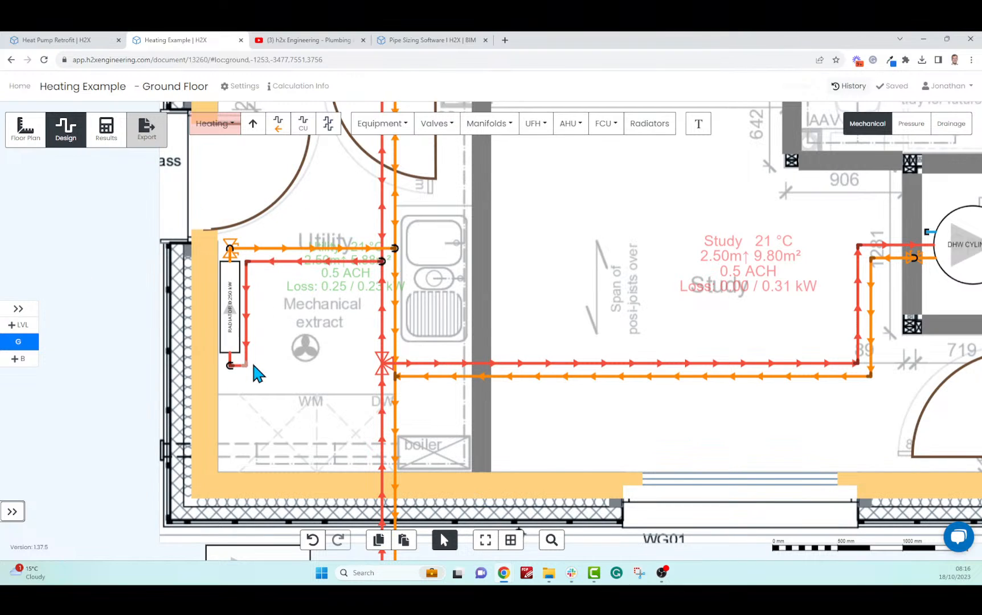
{"action": "scroll", "coordinate": [551, 280], "scroll_direction": "down", "scroll_amount": 4}
{"action": "left_click_drag", "start_coordinate": [577, 272], "coordinate": [422, 348]}
{"action": "scroll", "coordinate": [422, 348], "scroll_direction": "down", "scroll_amount": 2}
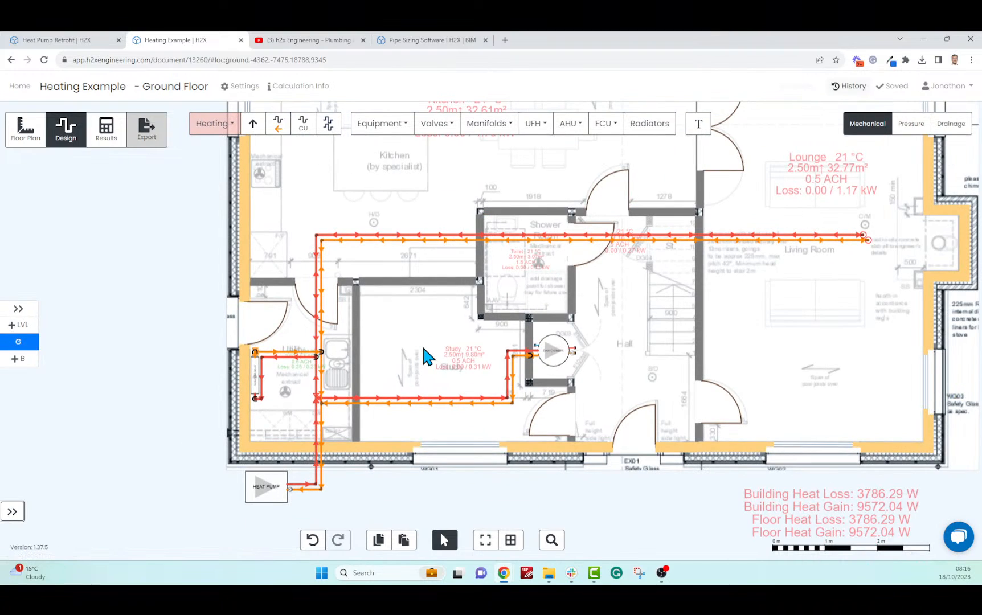
{"action": "scroll", "coordinate": [507, 424], "scroll_direction": "up", "scroll_amount": 5}
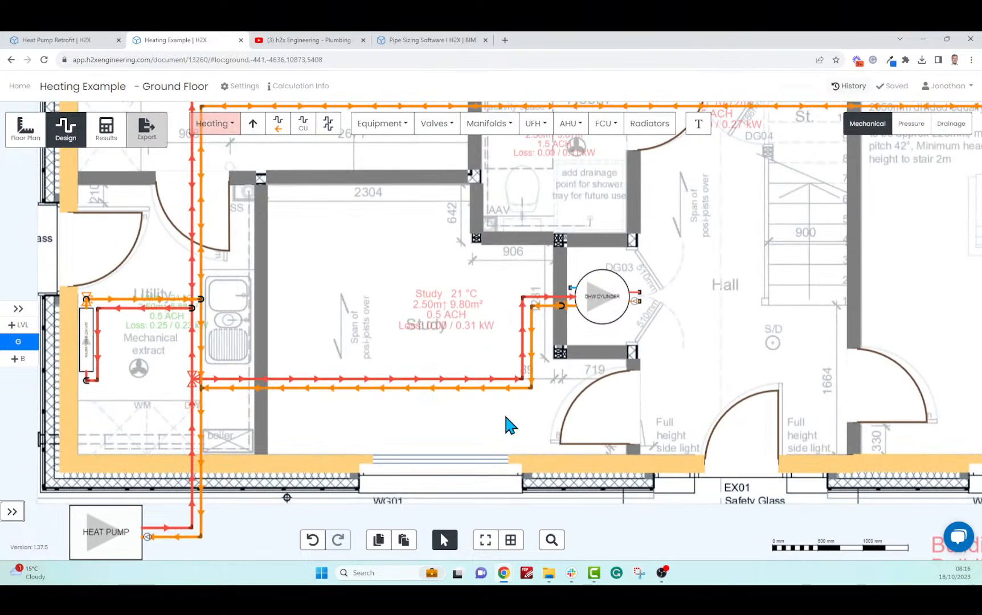
{"action": "left_click_drag", "start_coordinate": [516, 423], "coordinate": [510, 452]}
{"action": "scroll", "coordinate": [509, 467], "scroll_direction": "down", "scroll_amount": 1}
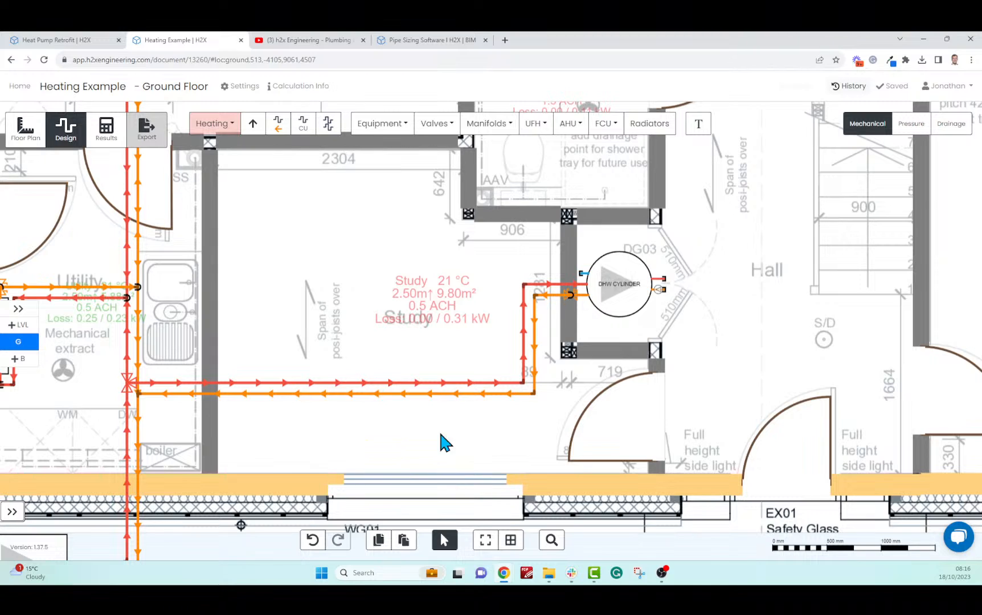
Set up a style 11 radiator sized by an upper height limit of 0.700
{"action": "left_click", "coordinate": [649, 123]}
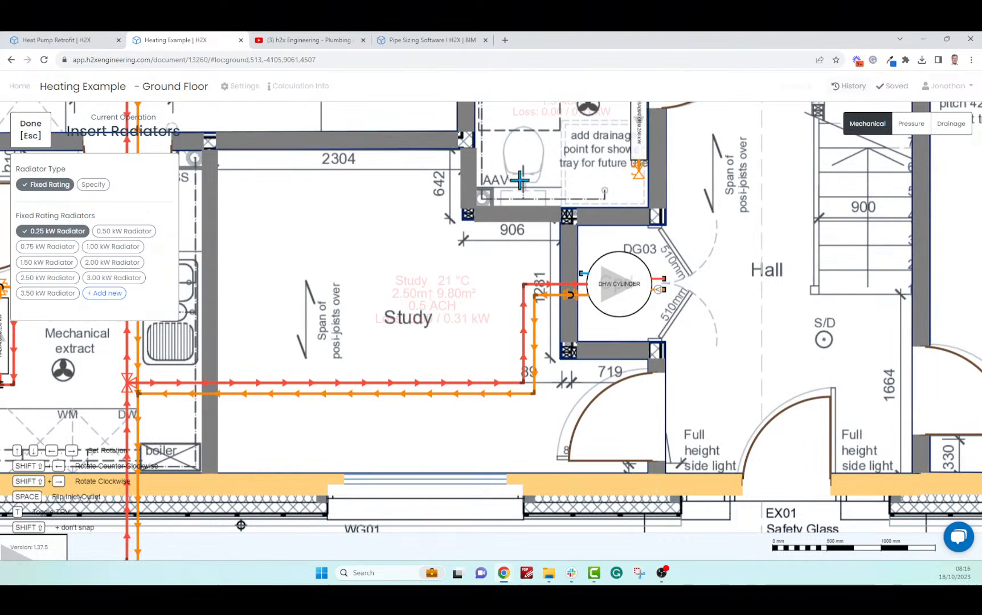
{"action": "left_click", "coordinate": [93, 185]}
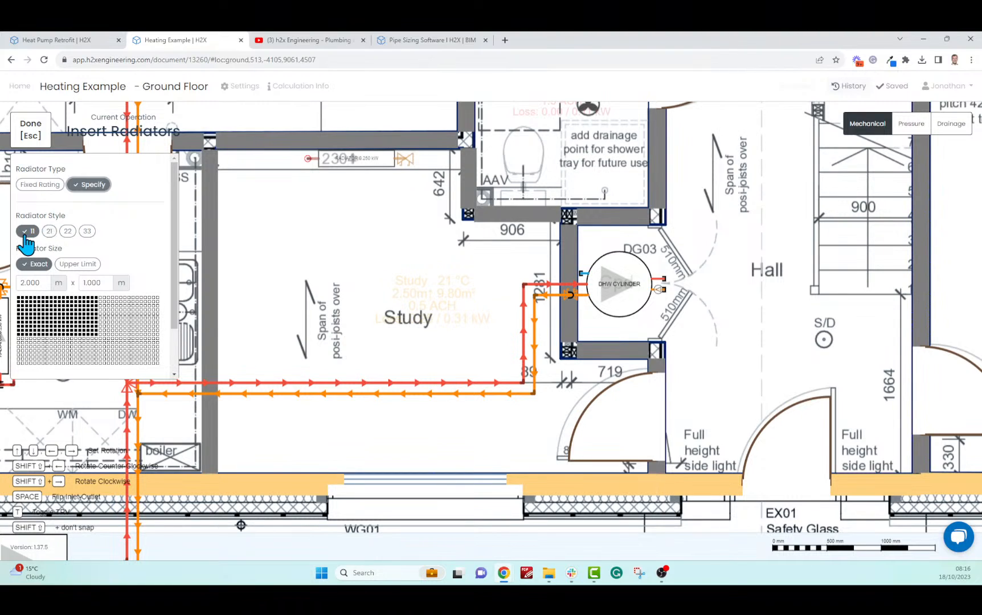
{"action": "left_click", "coordinate": [76, 265]}
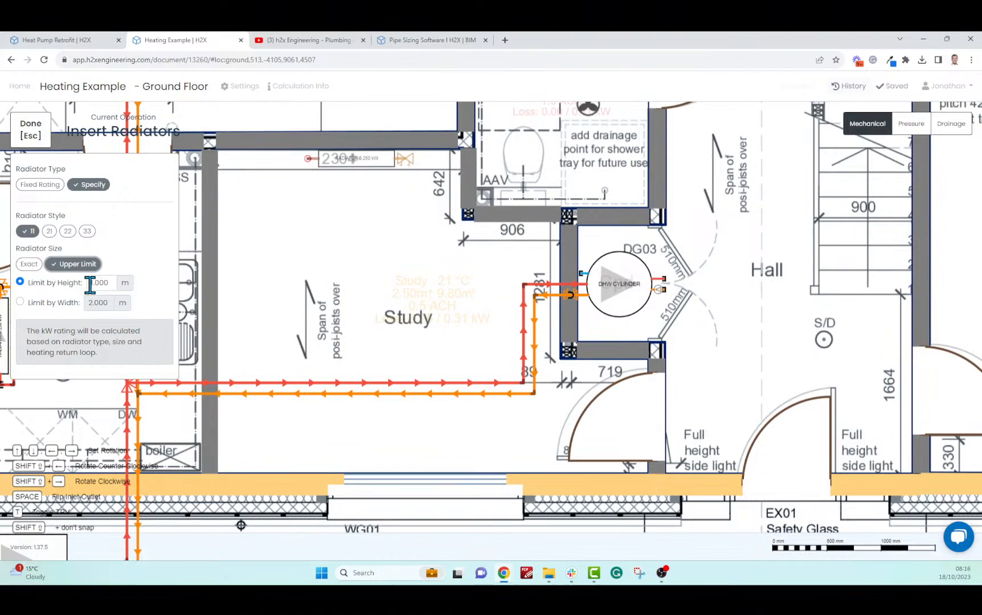
{"action": "left_click_drag", "start_coordinate": [114, 283], "coordinate": [86, 287]}
{"action": "type", "text": "0.700"}
{"action": "left_click_drag", "start_coordinate": [99, 282], "coordinate": [103, 283]}
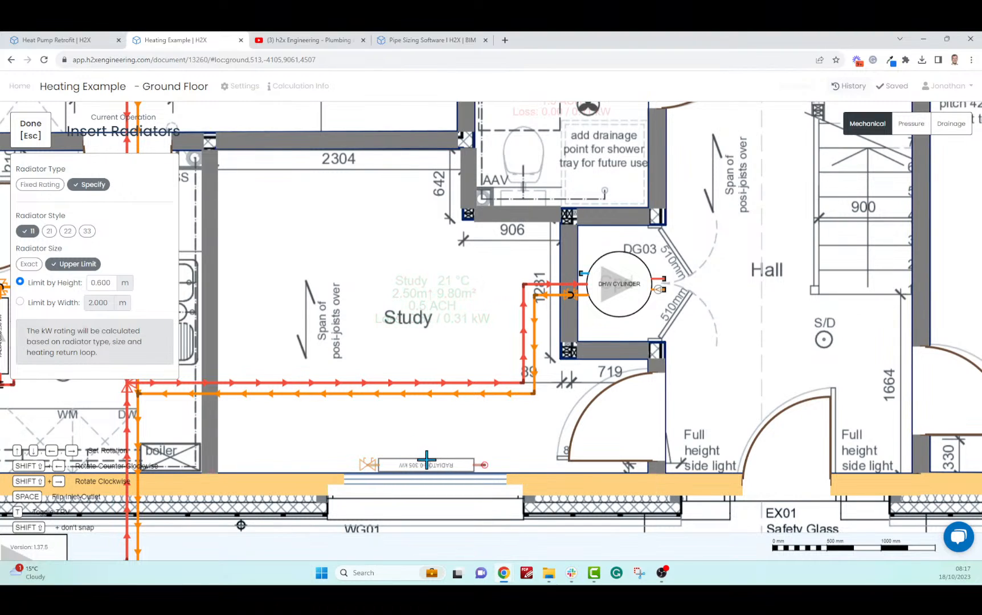
Place the 0.305 kW radiator under the Study window and connect it to the heating mains
{"action": "left_click", "coordinate": [427, 460]}
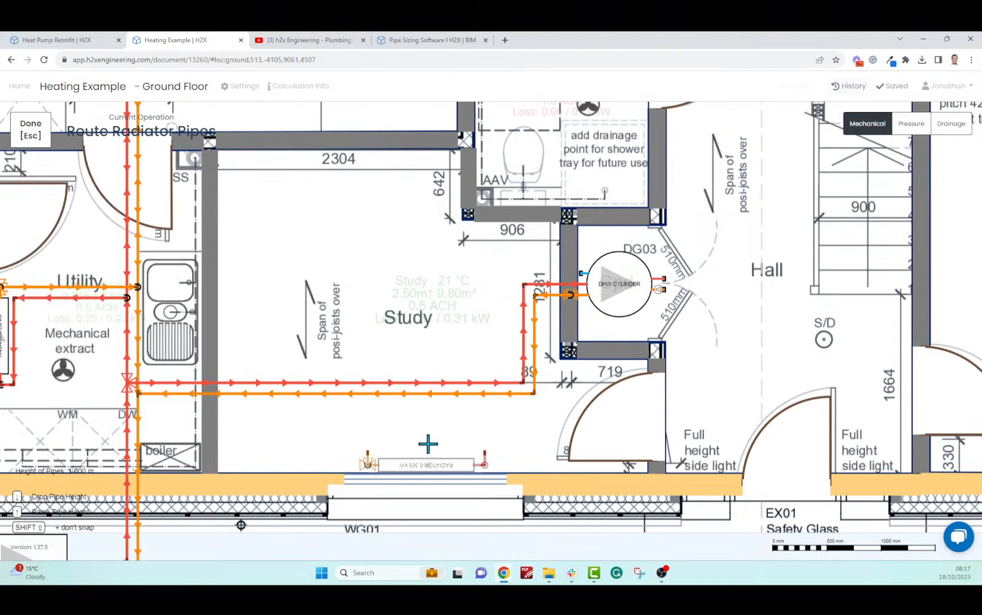
{"action": "left_click", "coordinate": [367, 394]}
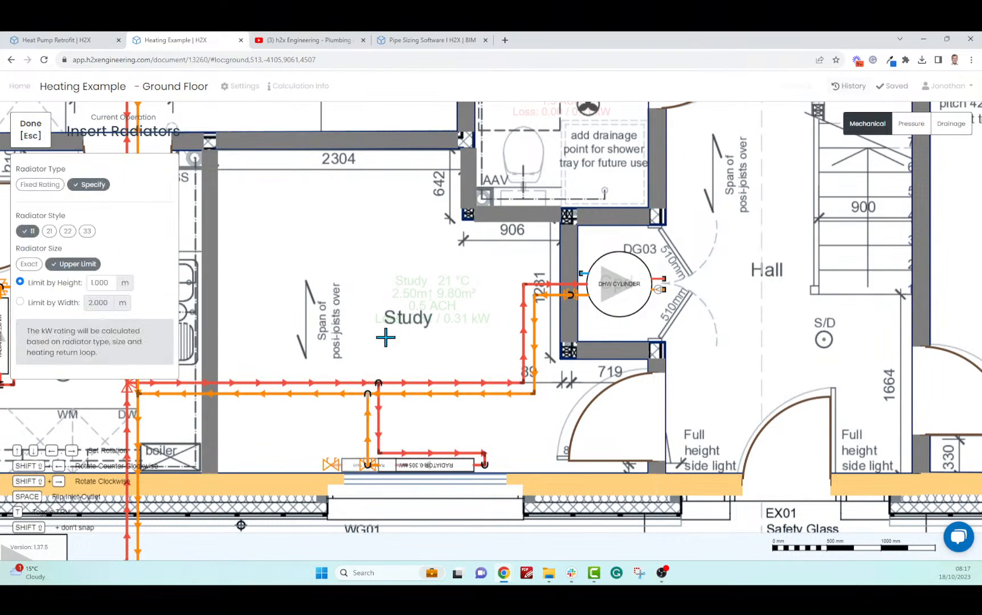
{"action": "key", "text": "Escape"}
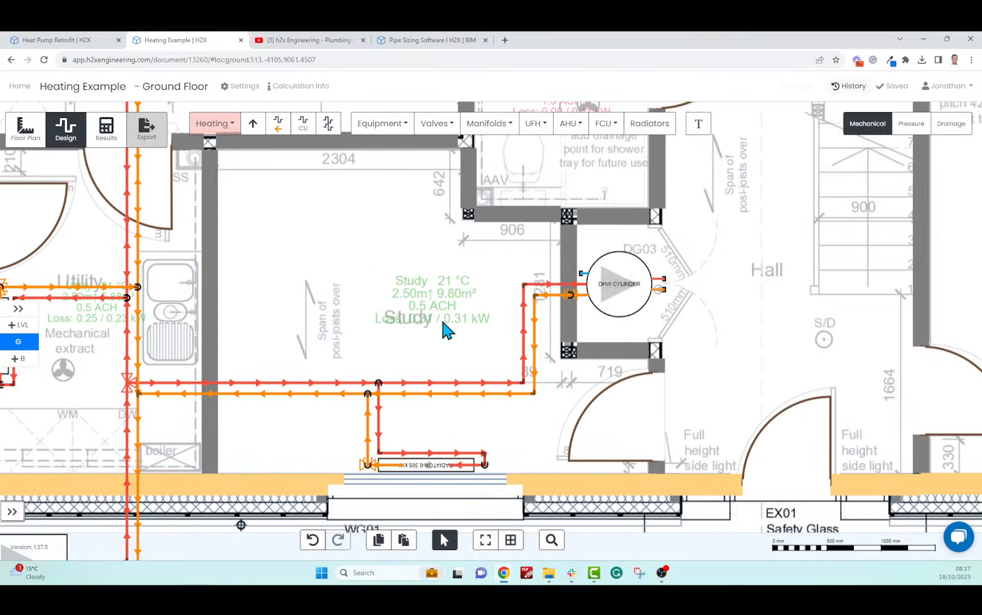
Change the Utility radiator's rating from 0.250 to 0.230 kW to match the room's loss
{"action": "scroll", "coordinate": [158, 376], "scroll_direction": "down", "scroll_amount": 3}
{"action": "scroll", "coordinate": [167, 321], "scroll_direction": "up", "scroll_amount": 5}
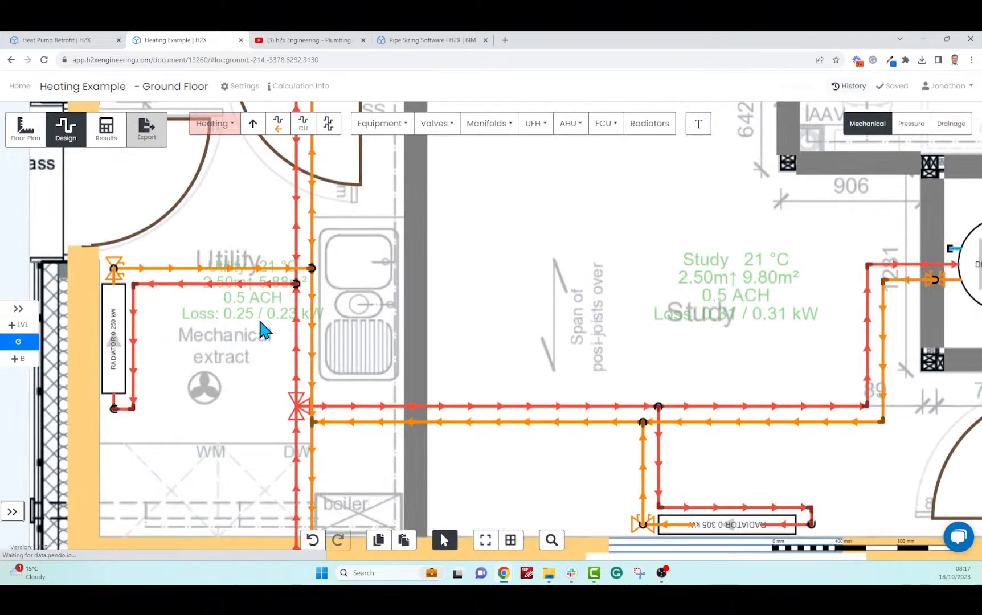
{"action": "scroll", "coordinate": [202, 336], "scroll_direction": "down", "scroll_amount": 3}
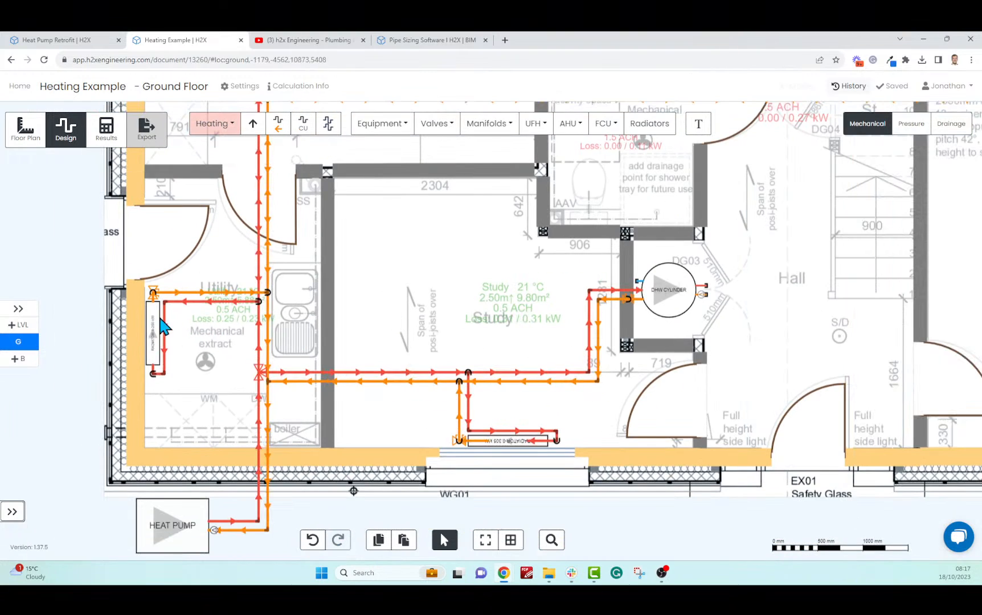
{"action": "scroll", "coordinate": [160, 324], "scroll_direction": "up", "scroll_amount": 5}
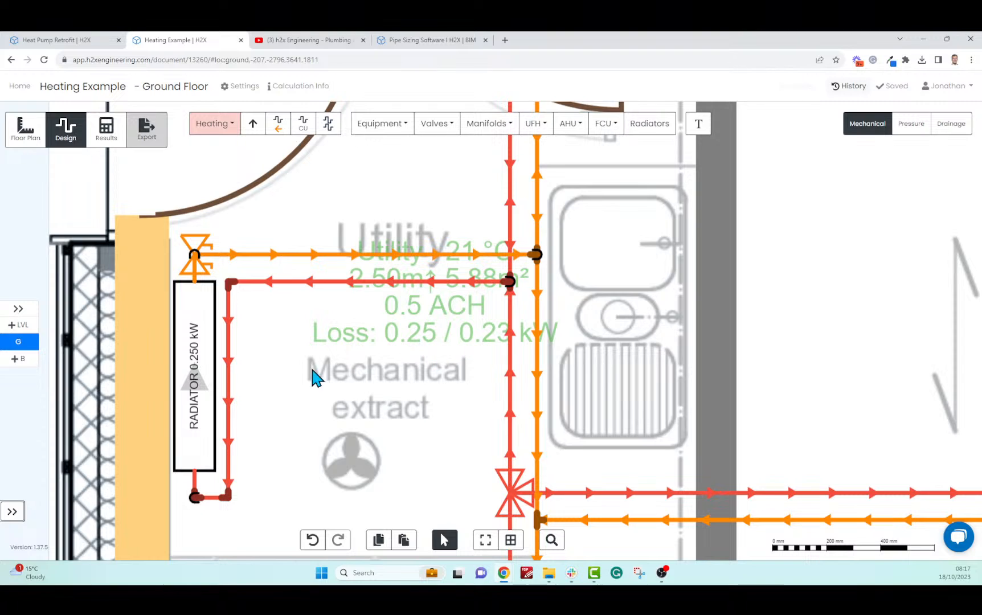
{"action": "left_click", "coordinate": [196, 406]}
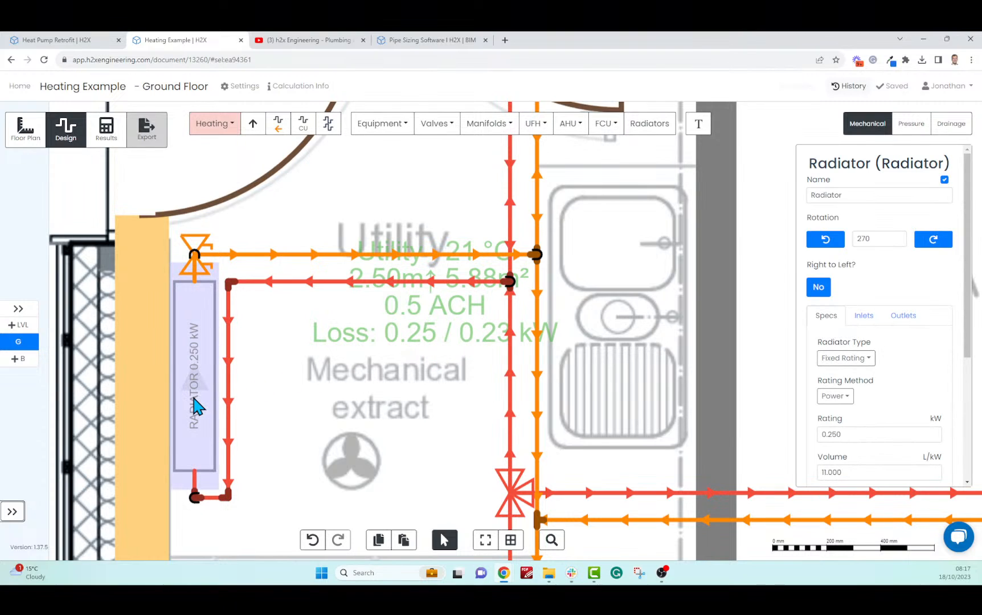
{"action": "left_click", "coordinate": [833, 434]}
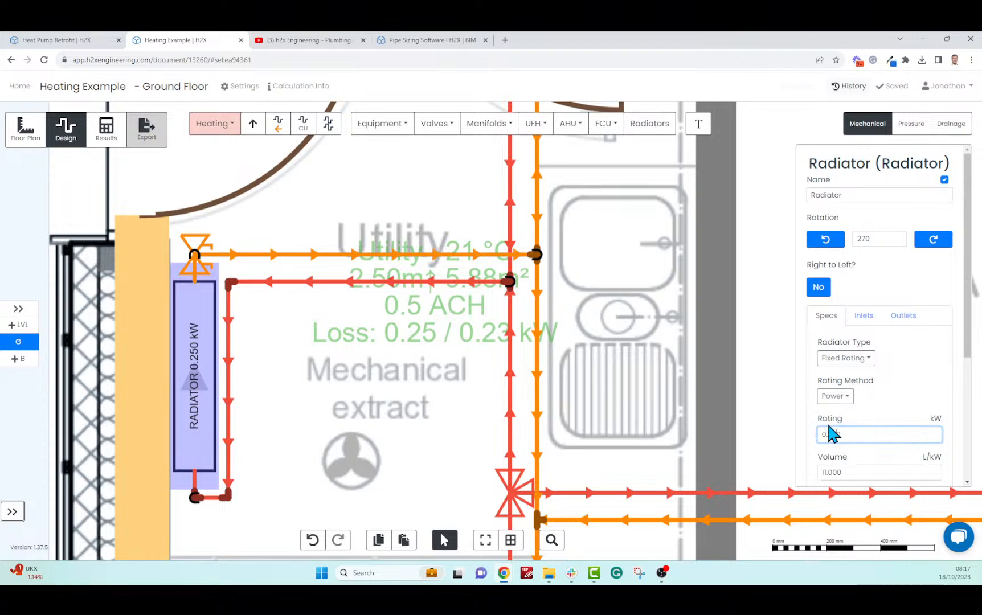
{"action": "left_click", "coordinate": [675, 374]}
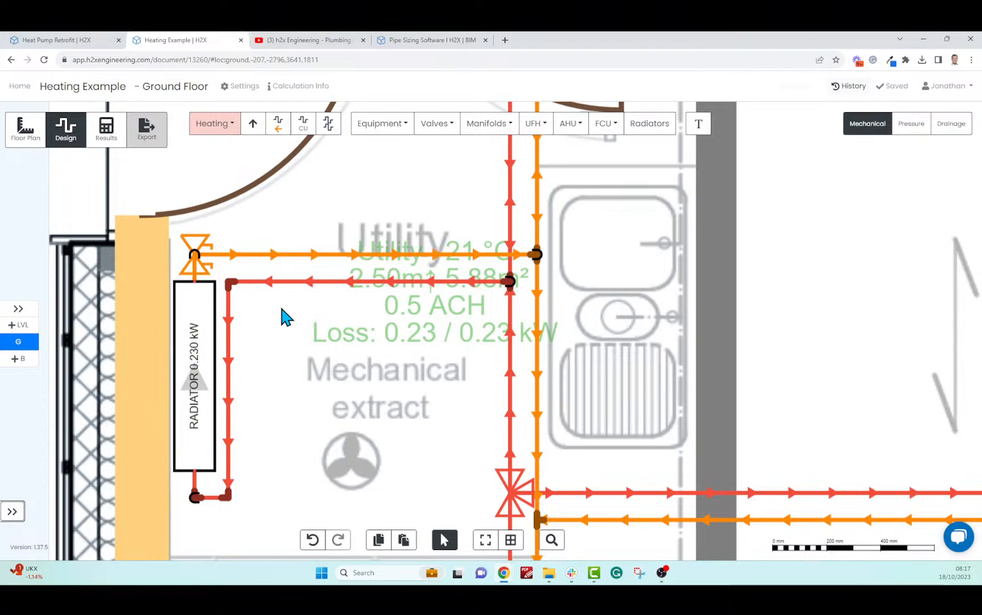
{"action": "scroll", "coordinate": [279, 303], "scroll_direction": "down", "scroll_amount": 8}
{"action": "left_click_drag", "start_coordinate": [592, 279], "coordinate": [368, 365]}
{"action": "scroll", "coordinate": [430, 300], "scroll_direction": "down", "scroll_amount": 2}
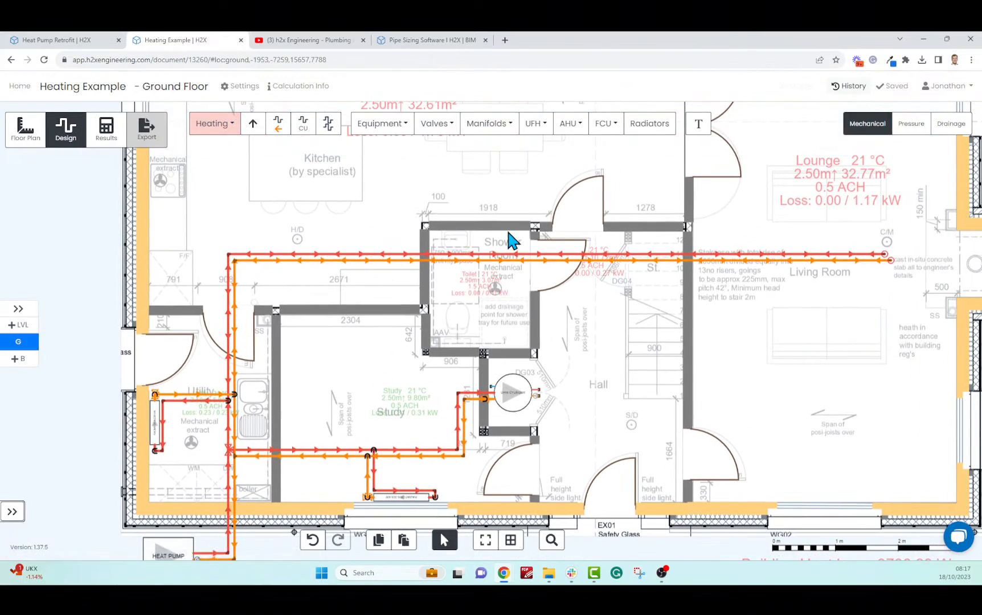
Set up a new radiator sized by an upper width limit of 0.300 m
{"action": "scroll", "coordinate": [511, 240], "scroll_direction": "up", "scroll_amount": 3}
{"action": "scroll", "coordinate": [507, 279], "scroll_direction": "down", "scroll_amount": 3}
{"action": "scroll", "coordinate": [514, 247], "scroll_direction": "up", "scroll_amount": 2}
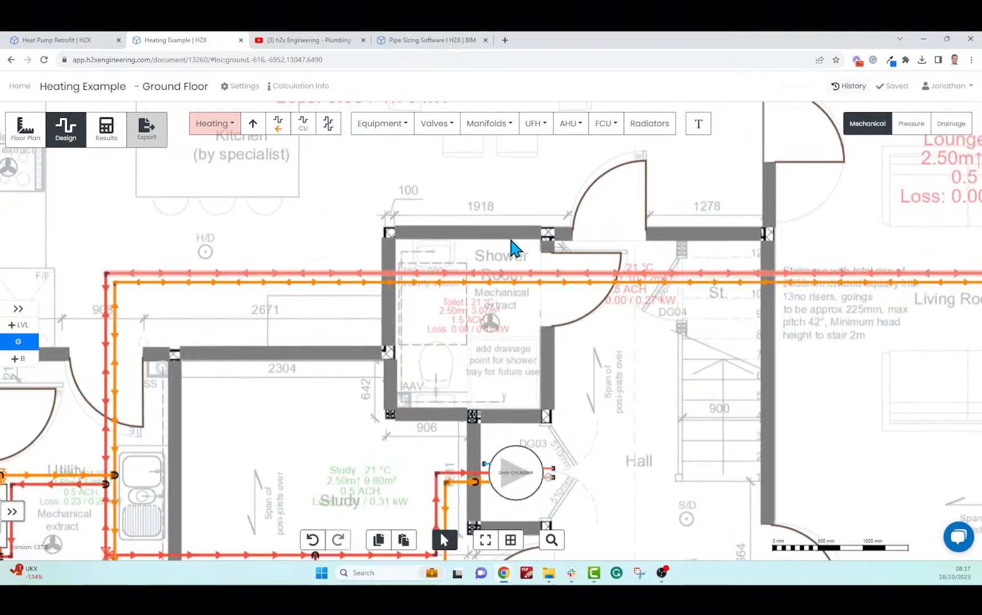
{"action": "scroll", "coordinate": [511, 240], "scroll_direction": "up", "scroll_amount": 3}
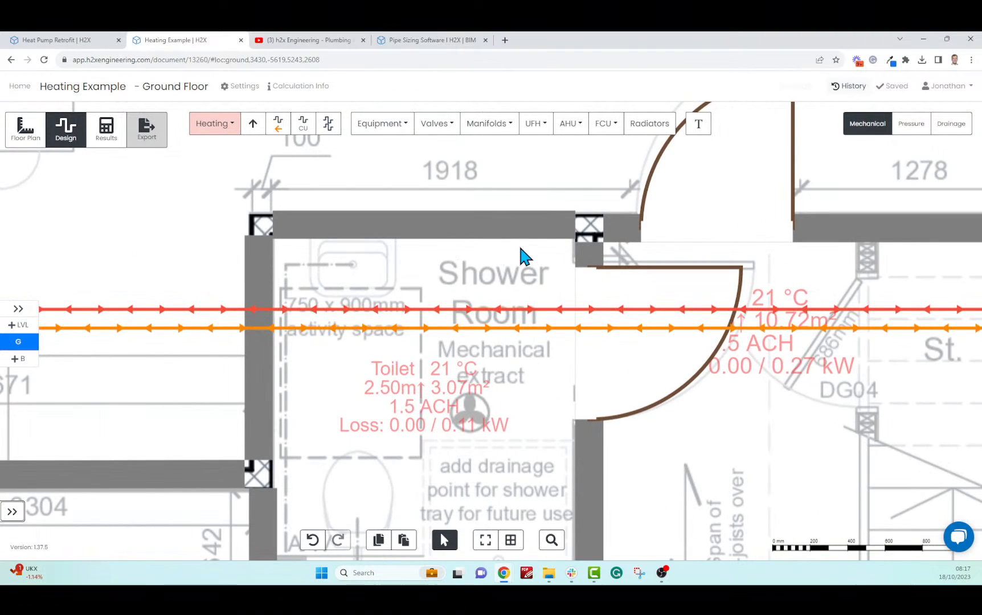
{"action": "left_click", "coordinate": [633, 124]}
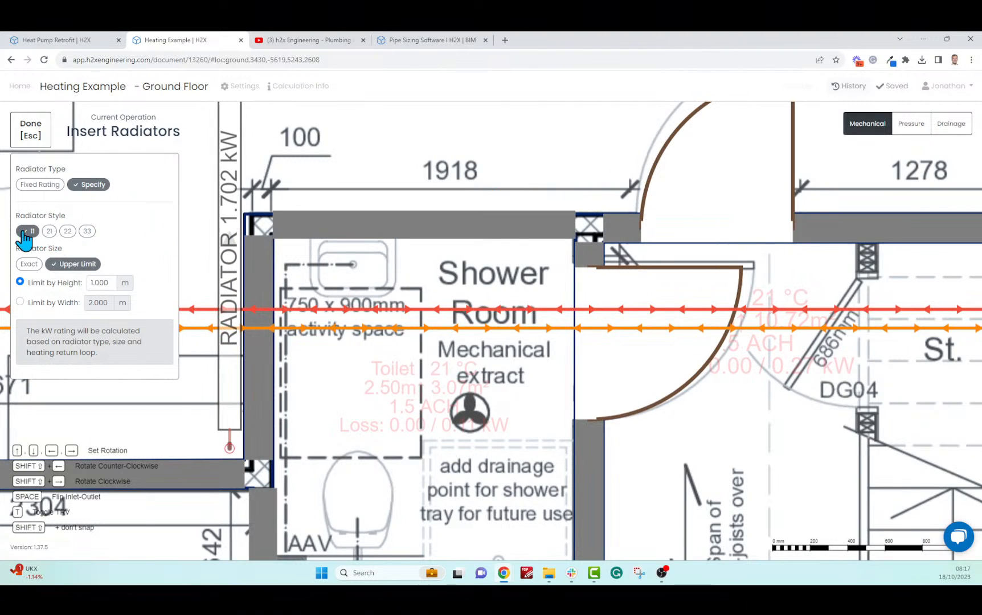
{"action": "left_click", "coordinate": [63, 302]}
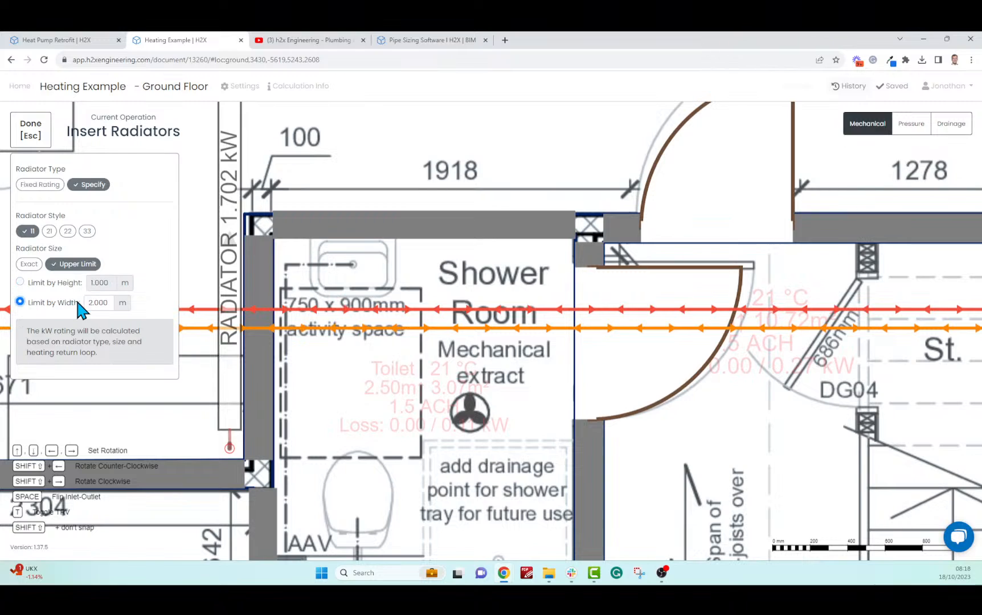
{"action": "left_click", "coordinate": [97, 302]}
{"action": "double_click", "coordinate": [96, 303]}
{"action": "type", "text": "0.3"}
{"action": "left_click", "coordinate": [161, 268]}
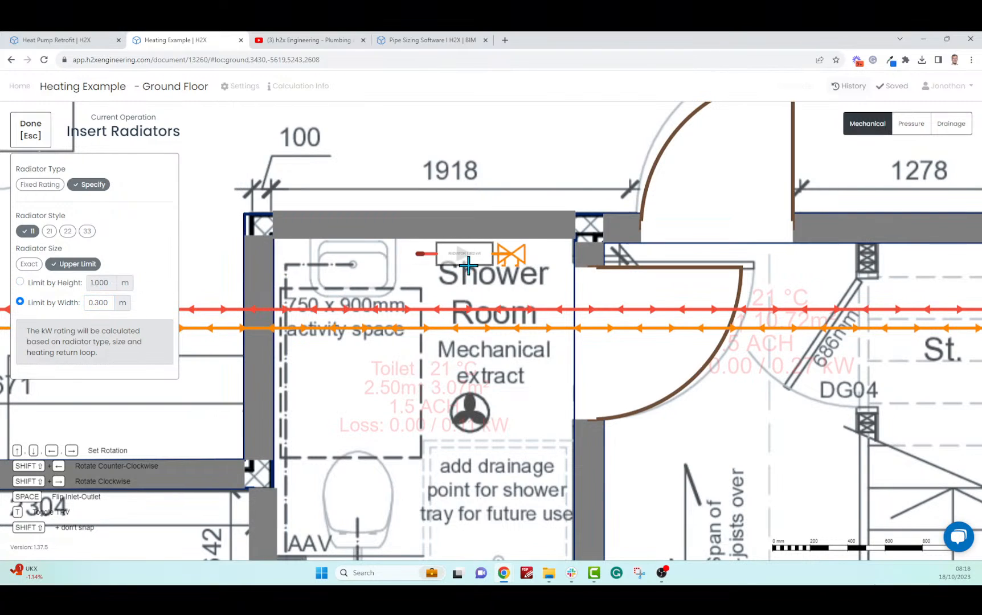
Place it on the Shower Room's top wall, pipe it to the mains, and check its 0.109 kW rating
{"action": "left_click", "coordinate": [490, 254]}
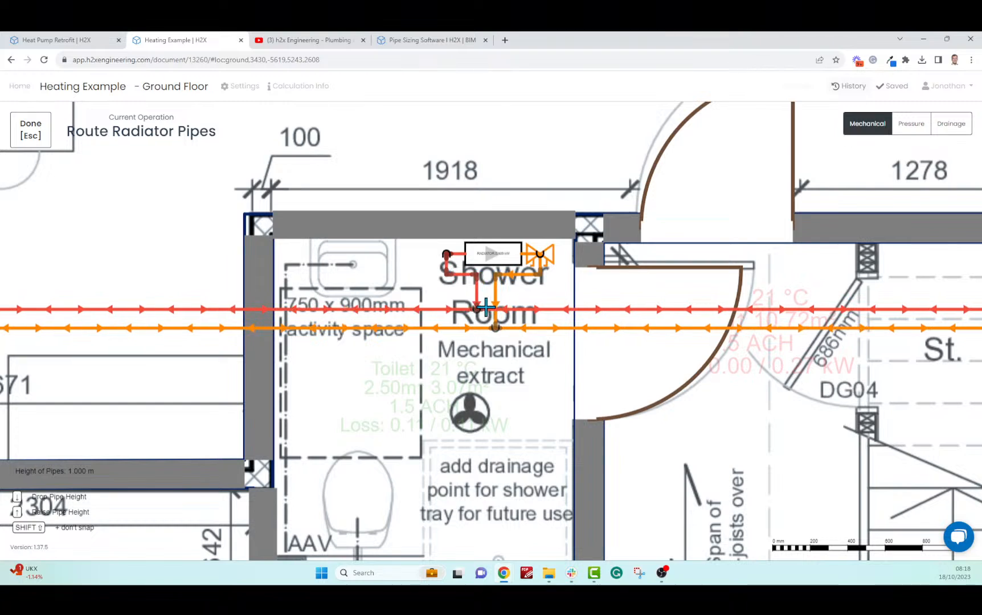
{"action": "left_click", "coordinate": [462, 310]}
{"action": "key", "text": "Escape"}
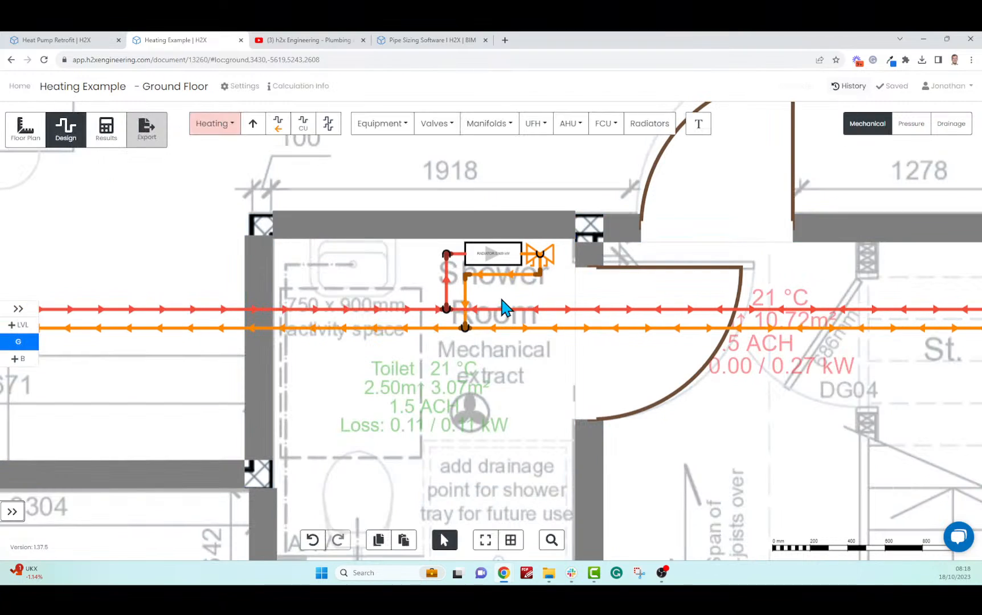
{"action": "left_click", "coordinate": [503, 262]}
{"action": "scroll", "coordinate": [934, 370], "scroll_direction": "down", "scroll_amount": 5}
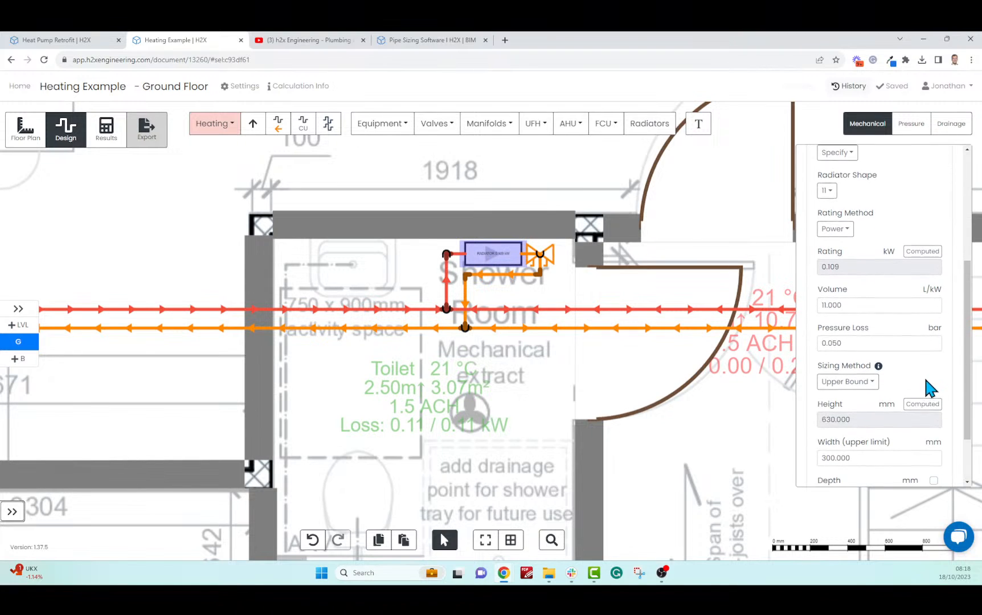
{"action": "scroll", "coordinate": [925, 381], "scroll_direction": "down", "scroll_amount": 2}
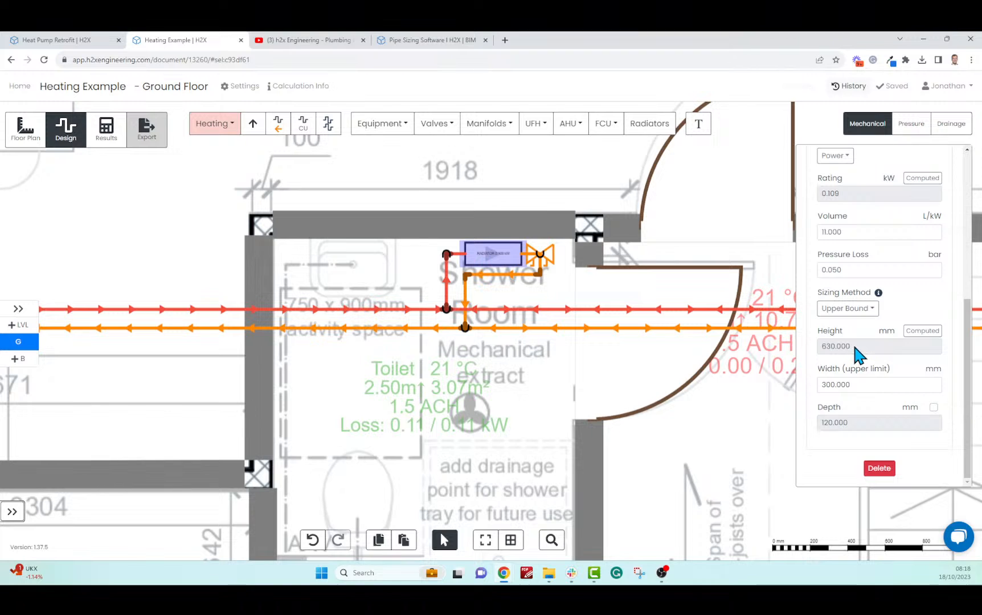
{"action": "left_click", "coordinate": [524, 400]}
{"action": "scroll", "coordinate": [525, 401], "scroll_direction": "down", "scroll_amount": 3}
{"action": "scroll", "coordinate": [527, 402], "scroll_direction": "down", "scroll_amount": 5}
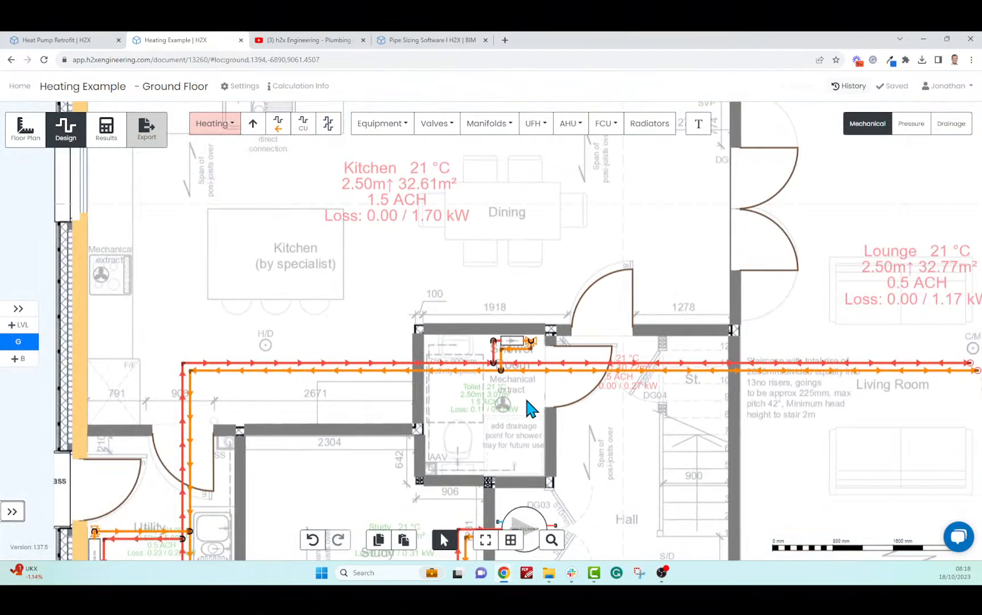
Configure a style 11 radiator with exact dimensions of 0.5 m width and 0.4 m height
{"action": "scroll", "coordinate": [452, 447], "scroll_direction": "up", "scroll_amount": 7}
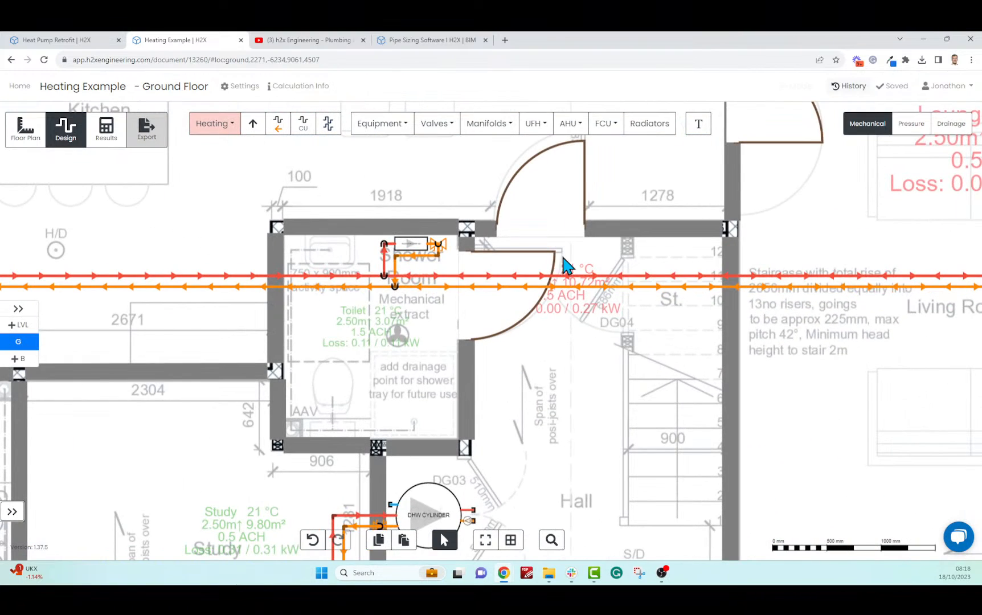
{"action": "left_click", "coordinate": [650, 123]}
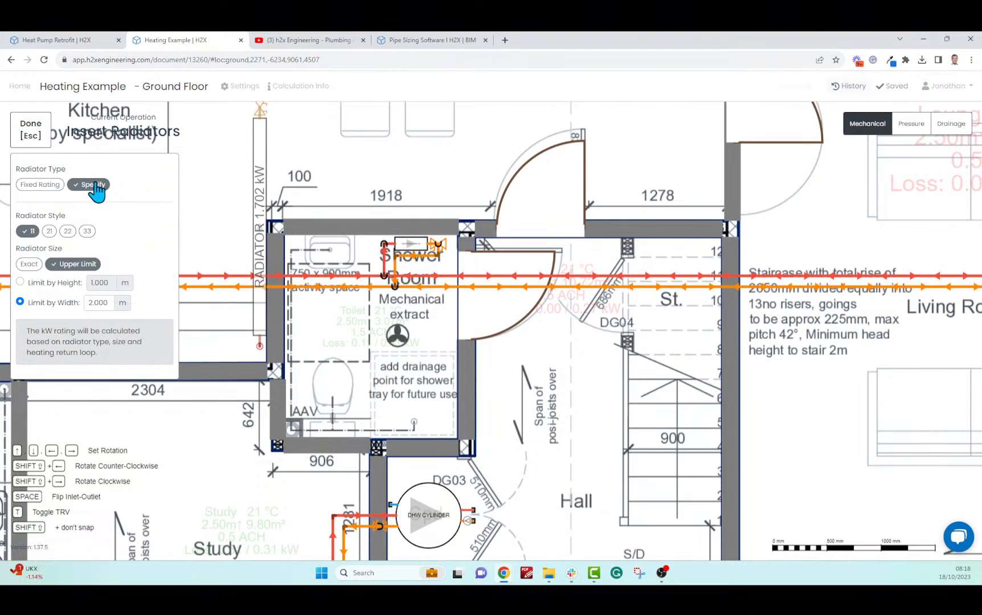
{"action": "left_click", "coordinate": [32, 266]}
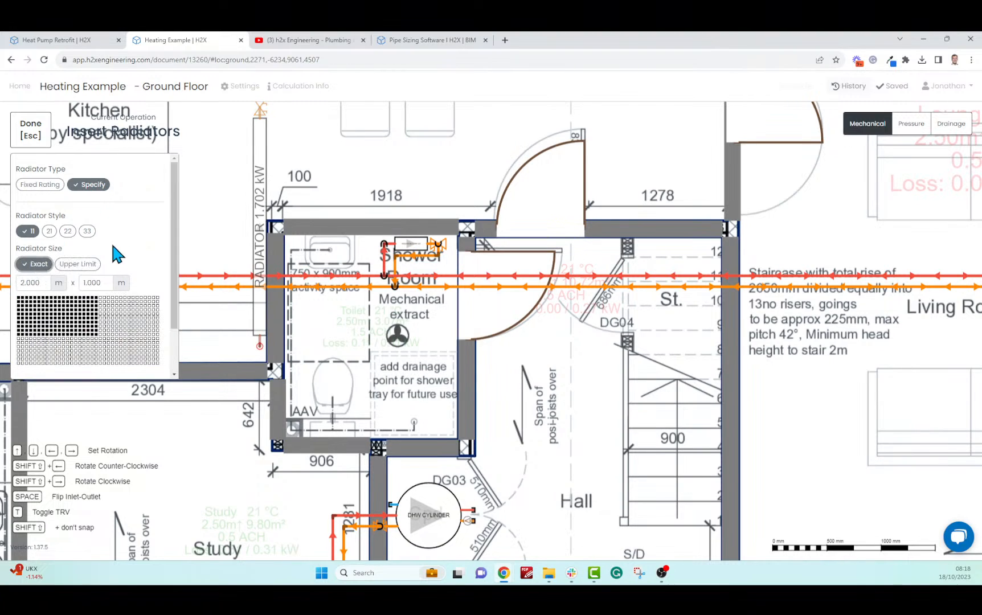
{"action": "left_click", "coordinate": [48, 232]}
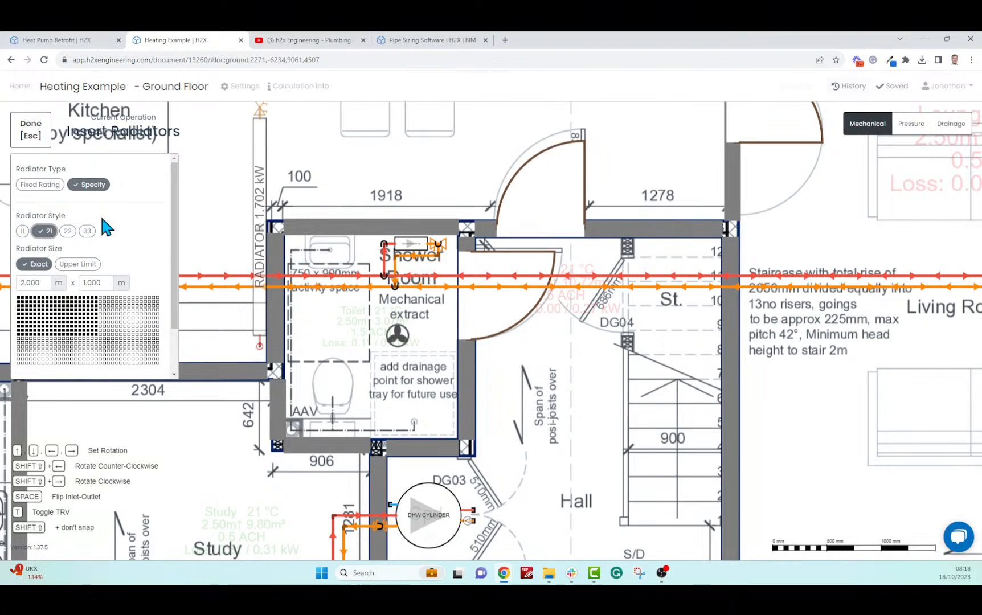
{"action": "left_click", "coordinate": [29, 282]}
{"action": "type", "text": "0.5"}
{"action": "left_click", "coordinate": [90, 283]}
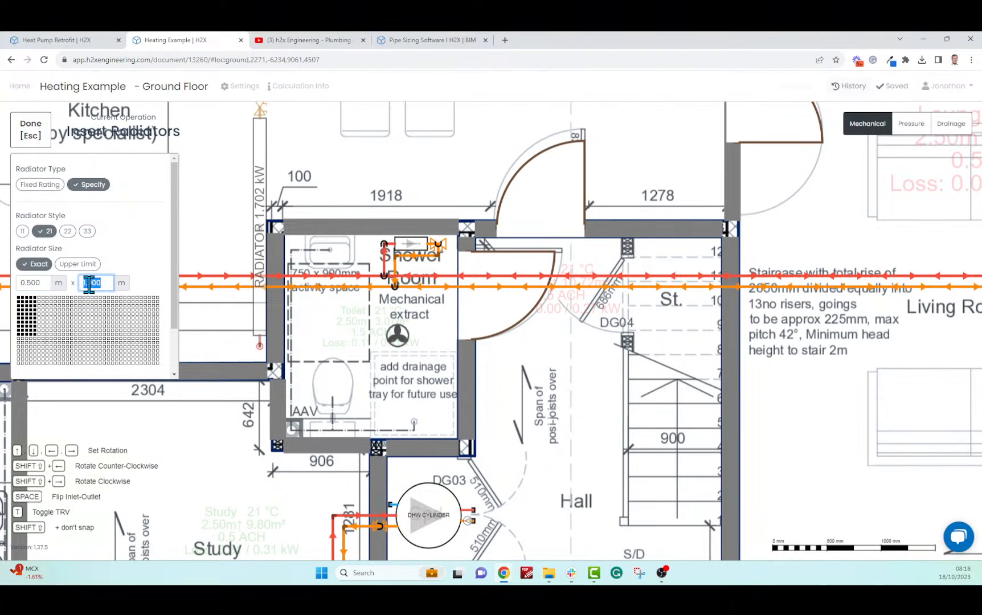
{"action": "type", "text": "0.4"}
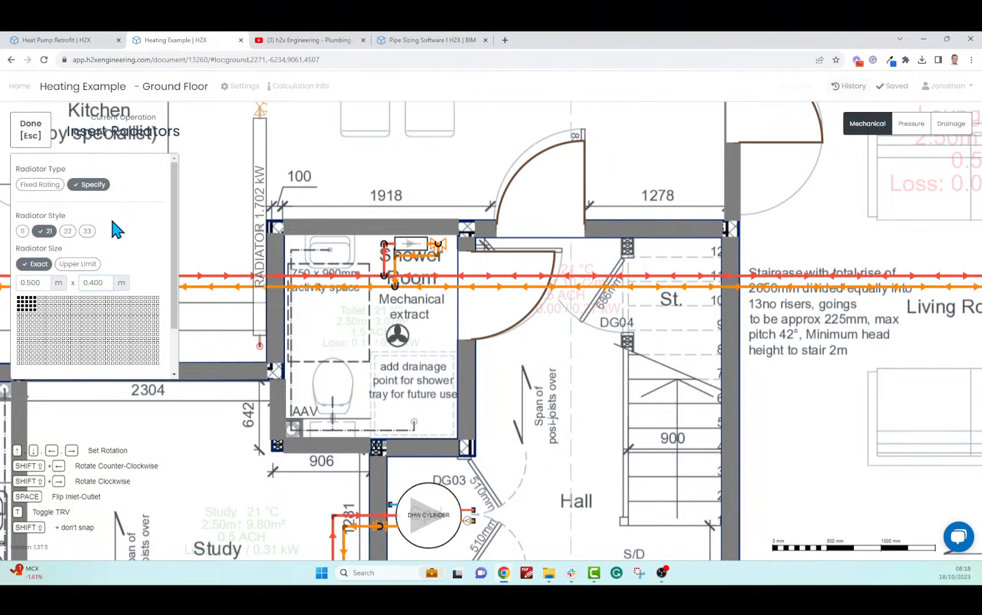
{"action": "left_click", "coordinate": [22, 231]}
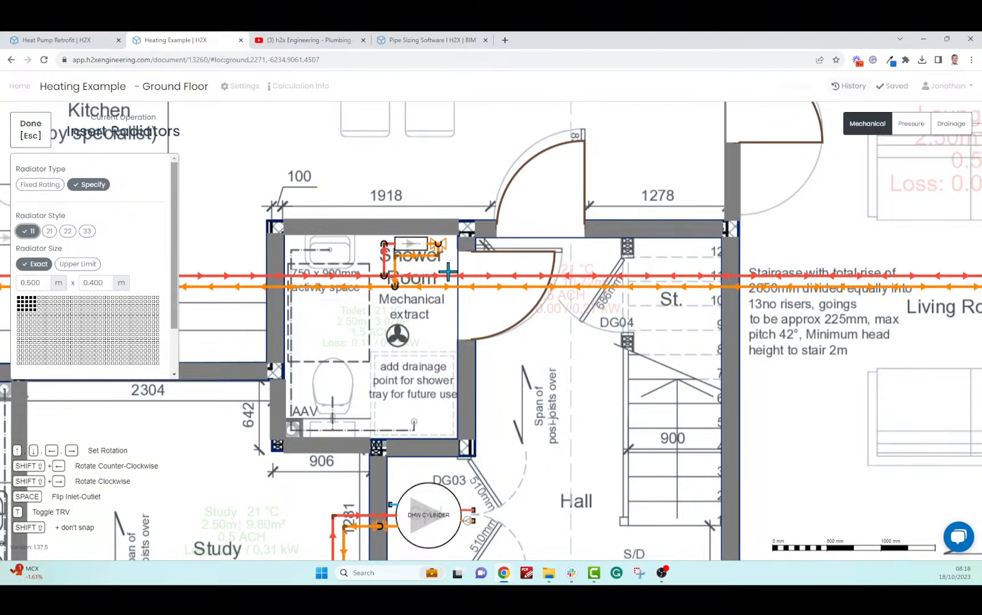
Place the radiator on the wall right of the Shower Room and pipe it to the mains
{"action": "left_click", "coordinate": [480, 401]}
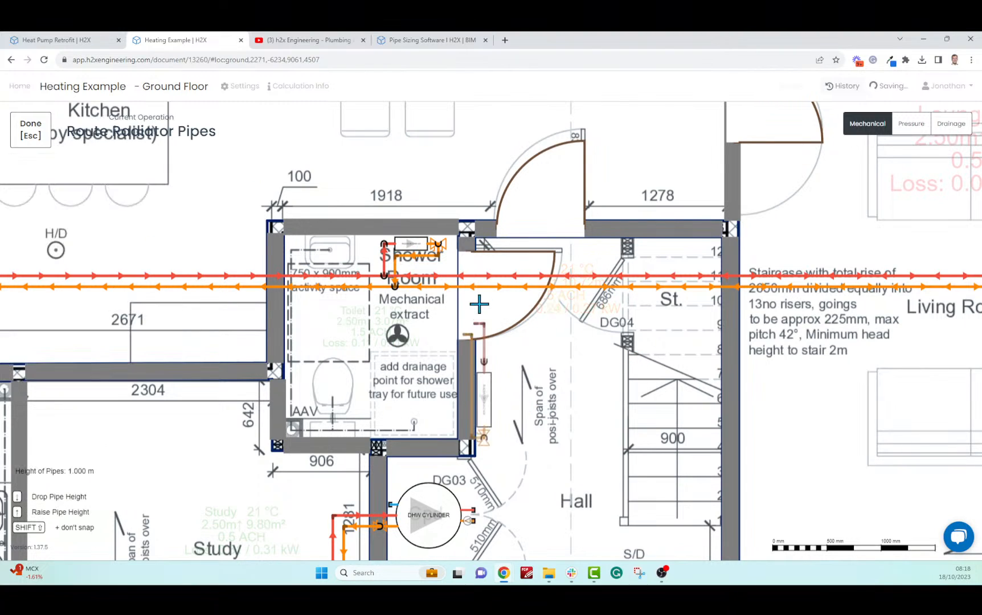
{"action": "left_click", "coordinate": [480, 304]}
{"action": "key", "text": "Escape"}
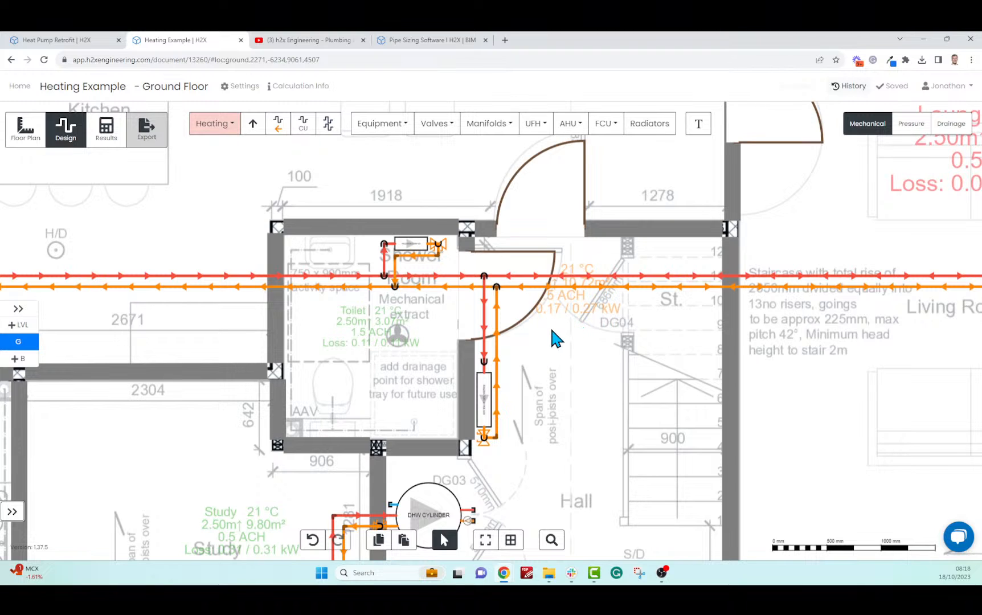
{"action": "scroll", "coordinate": [549, 325], "scroll_direction": "up", "scroll_amount": 3}
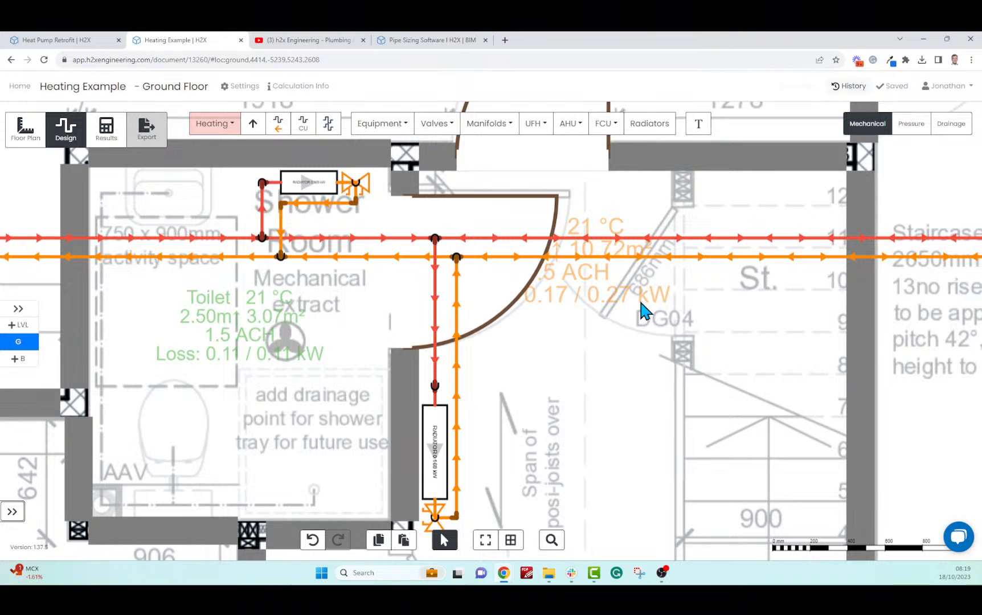
{"action": "scroll", "coordinate": [637, 321], "scroll_direction": "down", "scroll_amount": 2}
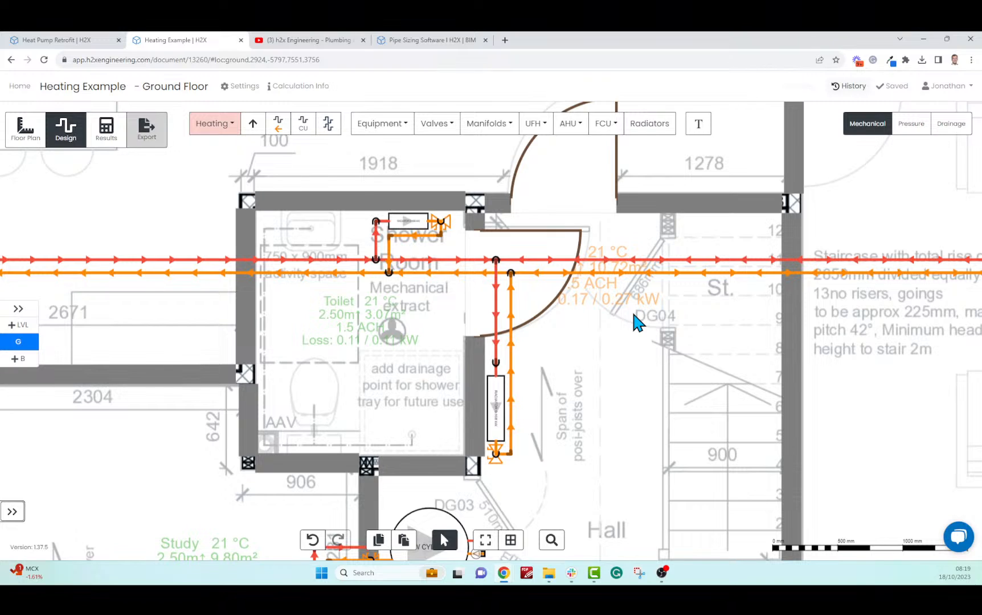
Change the radiator's shape to type 33, raising its rating to 0.223 kW
{"action": "left_click", "coordinate": [503, 436]}
{"action": "scroll", "coordinate": [882, 369], "scroll_direction": "down", "scroll_amount": 3}
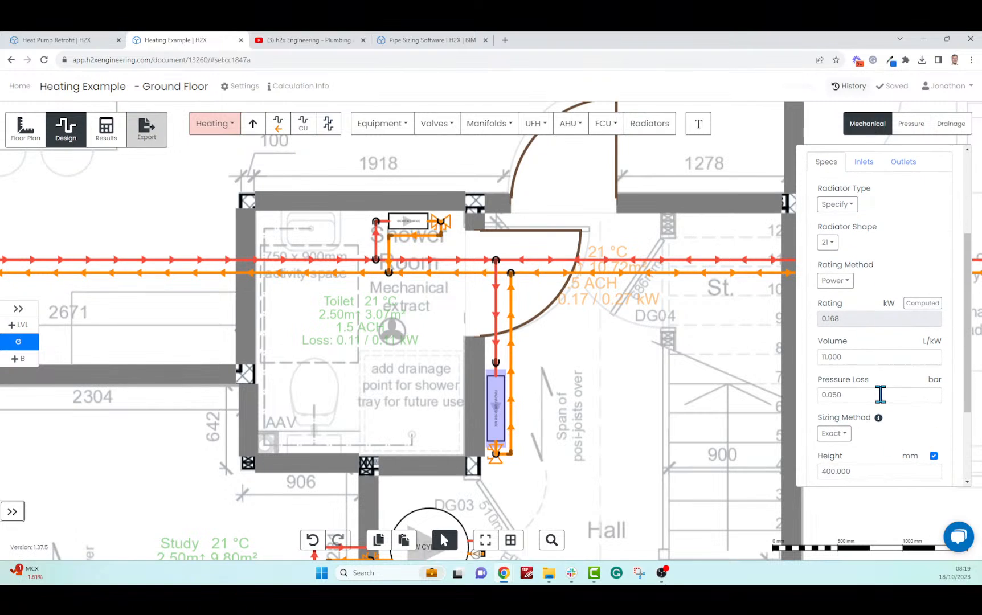
{"action": "left_click", "coordinate": [832, 245]}
{"action": "left_click", "coordinate": [837, 297]}
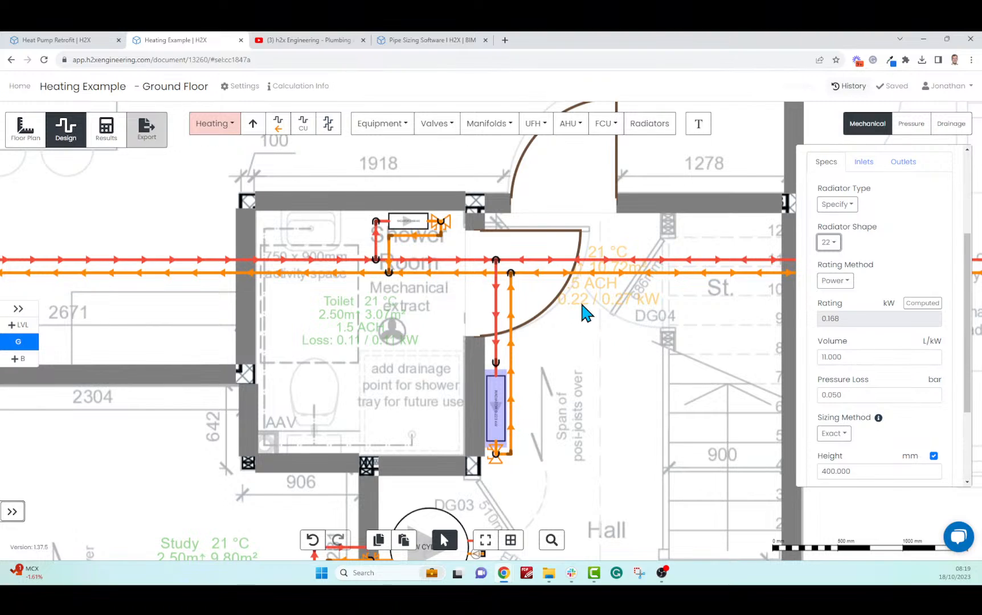
{"action": "left_click", "coordinate": [829, 242]}
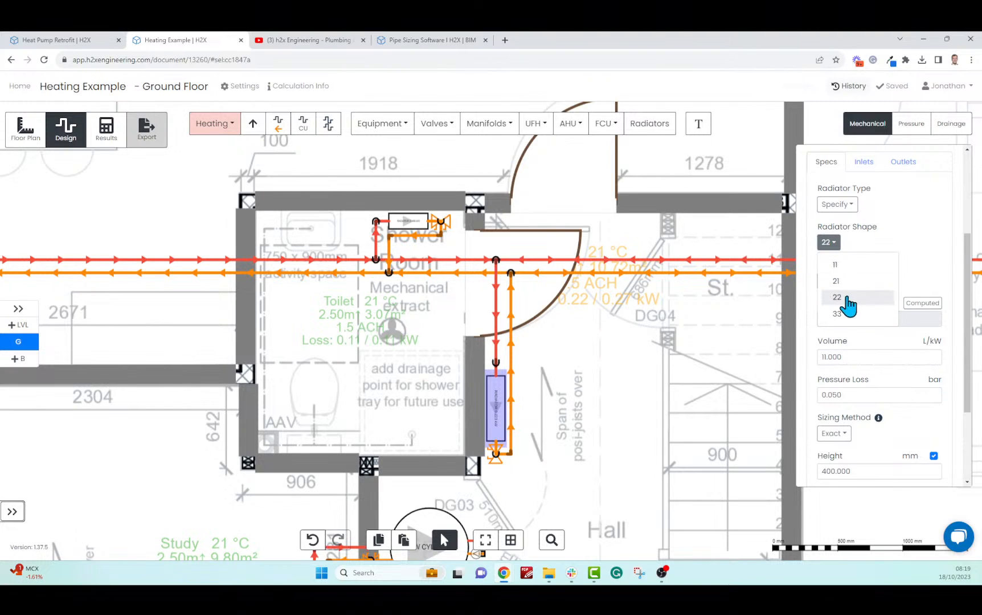
{"action": "left_click", "coordinate": [841, 315]}
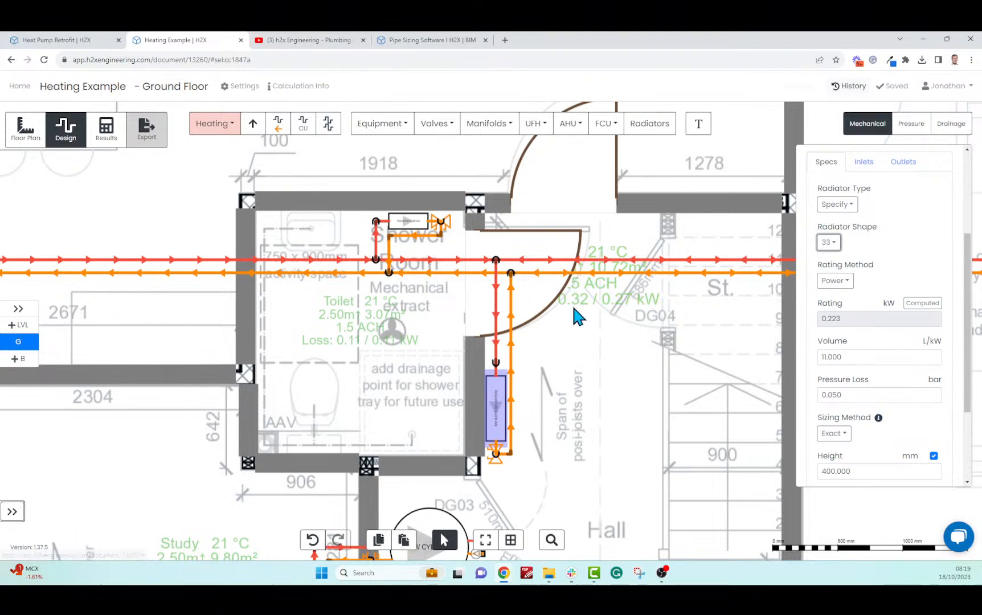
{"action": "left_click", "coordinate": [568, 369]}
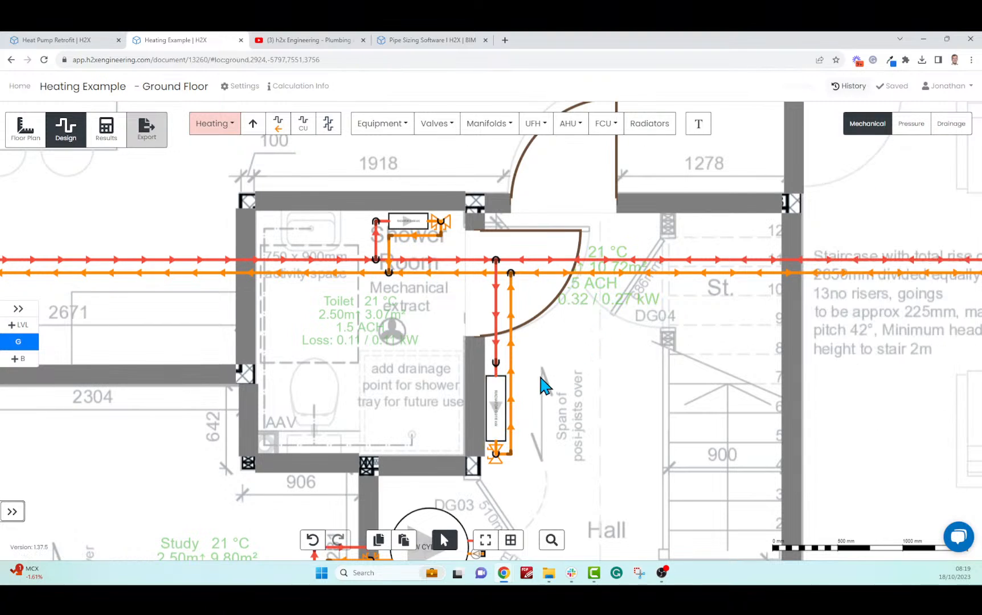
{"action": "scroll", "coordinate": [541, 378], "scroll_direction": "down", "scroll_amount": 5}
Use the manifold list's +/- Nodes entry to reach Project Settings > Nodes > Mechanical
{"action": "scroll", "coordinate": [541, 387], "scroll_direction": "down", "scroll_amount": 2}
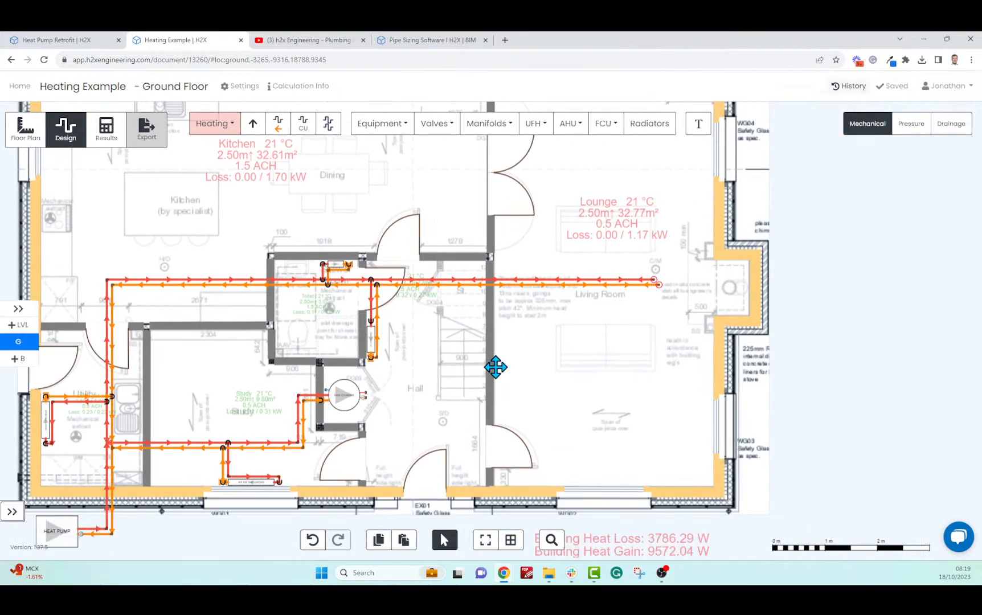
{"action": "scroll", "coordinate": [581, 385], "scroll_direction": "up", "scroll_amount": 2}
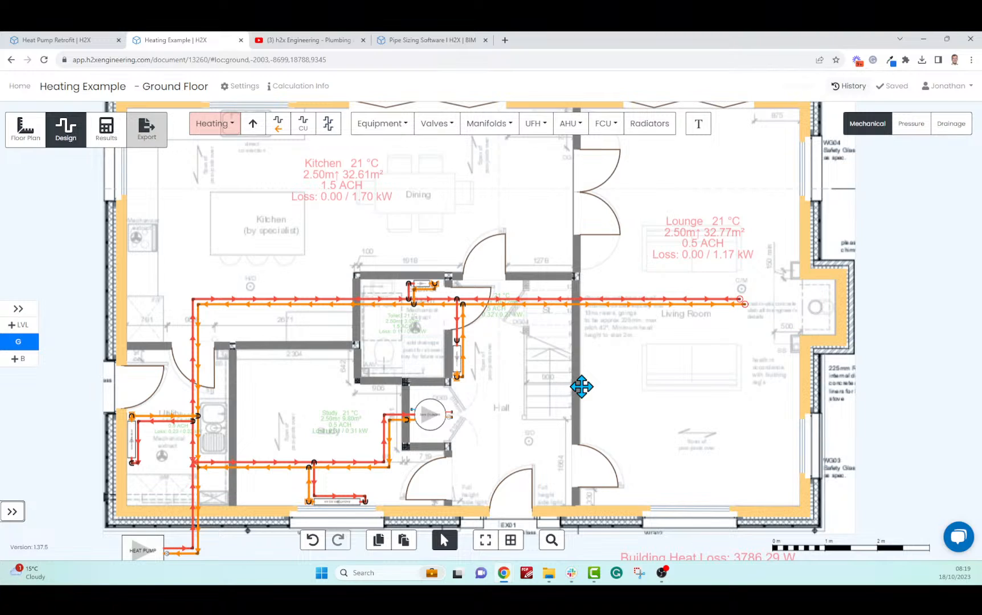
{"action": "left_click", "coordinate": [494, 127]}
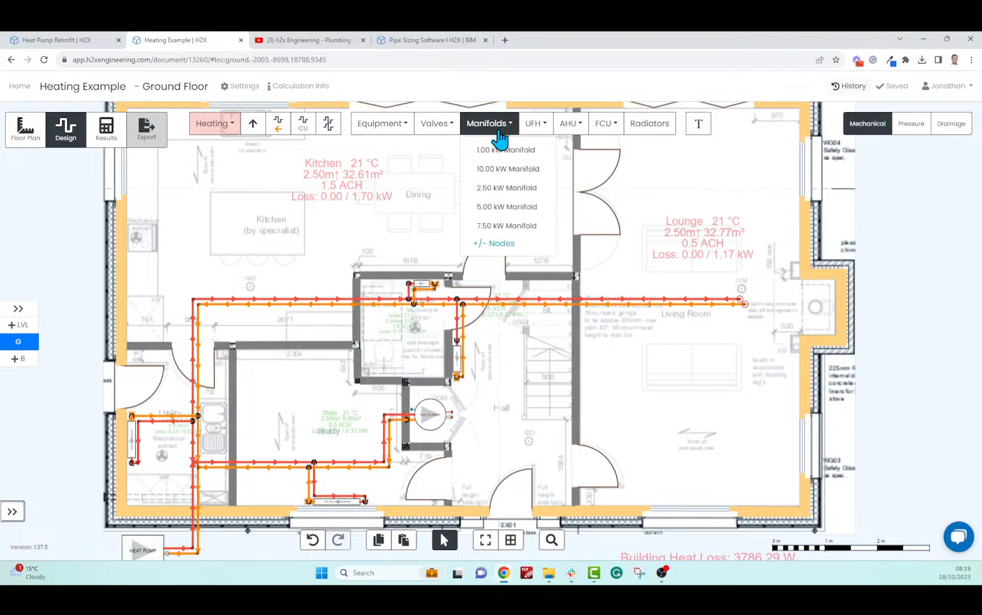
{"action": "left_click", "coordinate": [498, 127]}
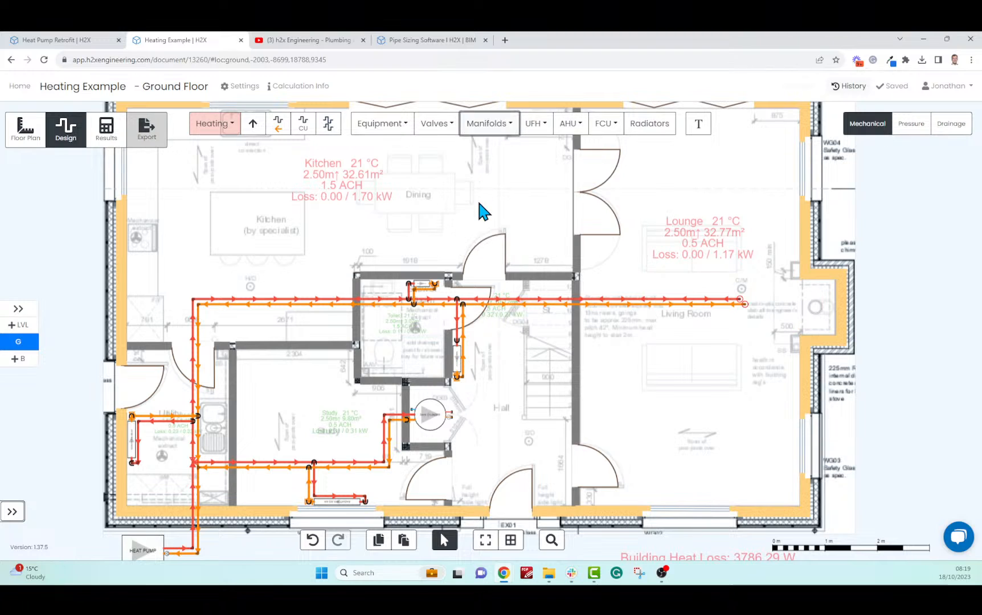
{"action": "left_click", "coordinate": [492, 131]}
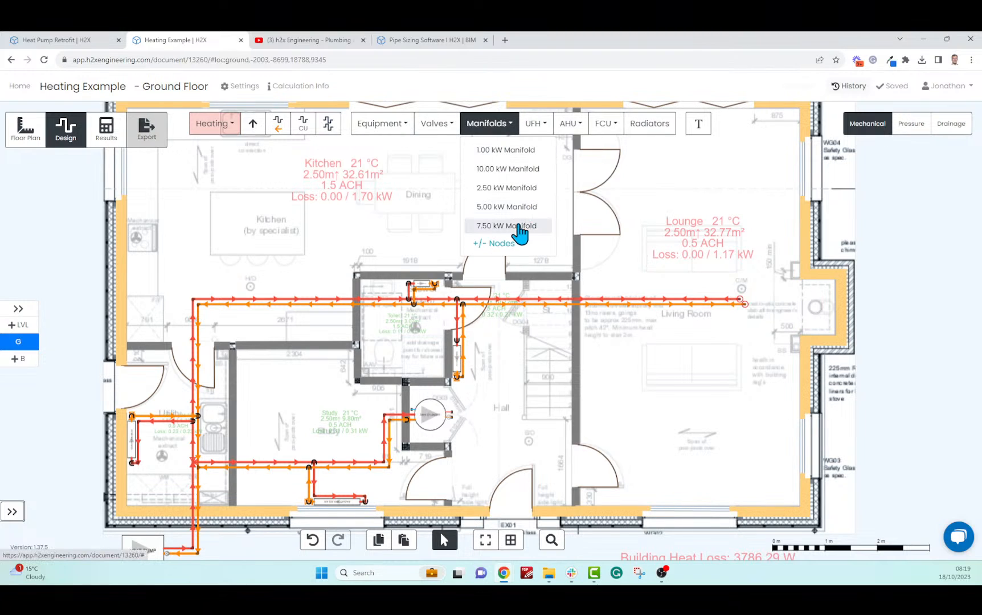
{"action": "left_click", "coordinate": [412, 218]}
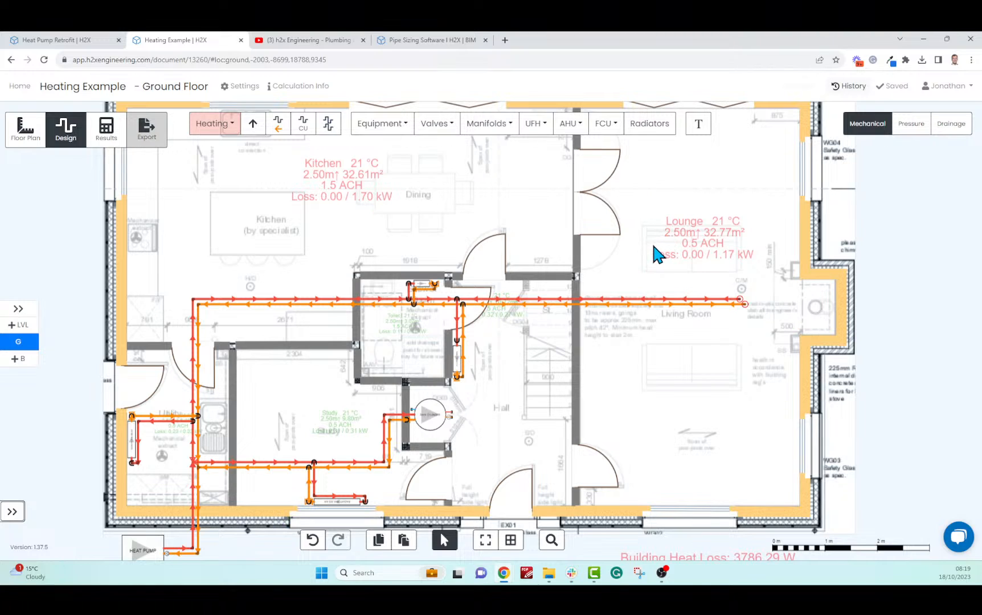
{"action": "left_click", "coordinate": [480, 131]}
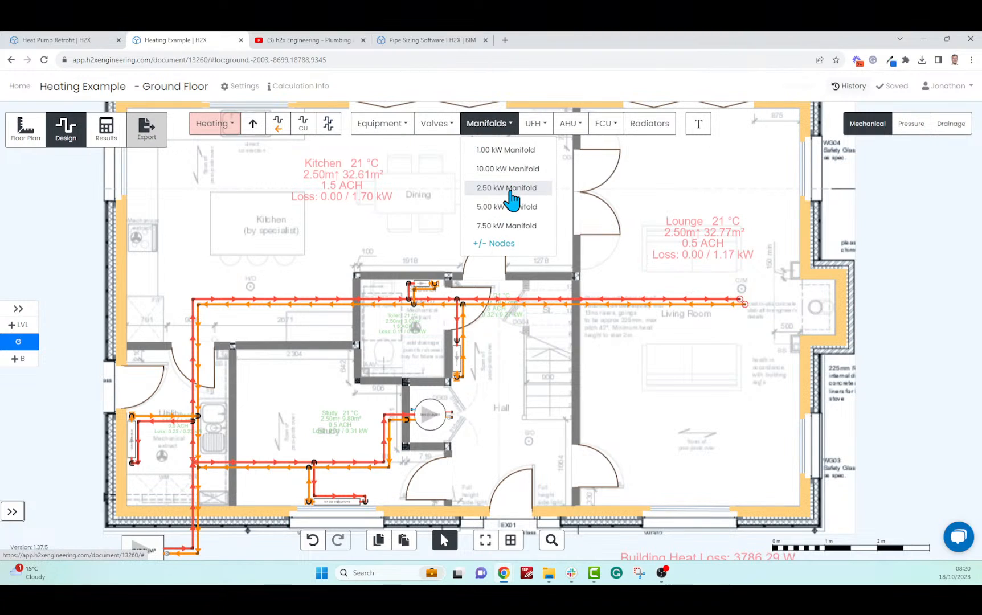
{"action": "left_click", "coordinate": [504, 245]}
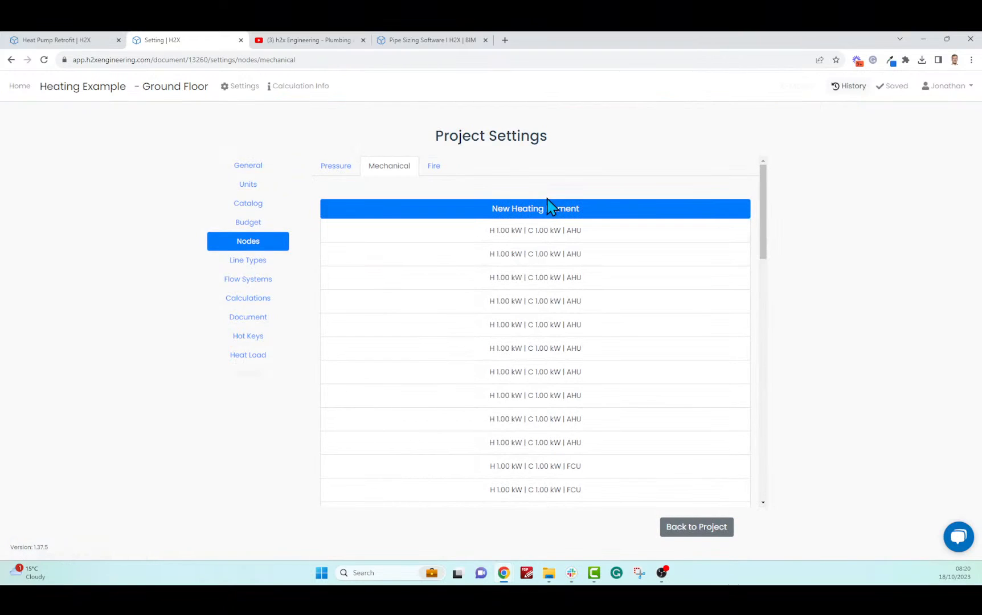
Start a new heating element and set its type to Manifold
{"action": "left_click", "coordinate": [542, 211]}
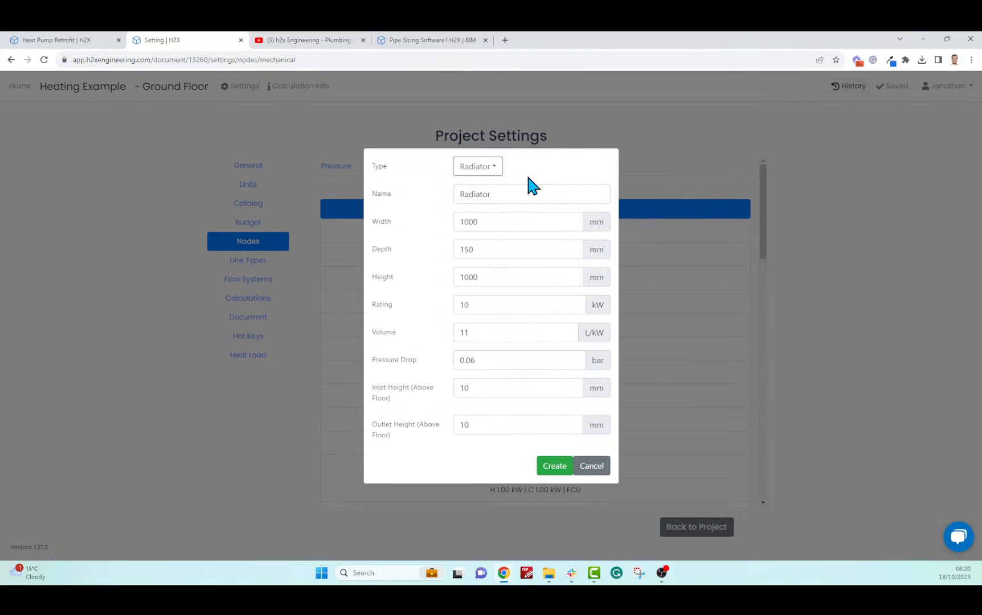
{"action": "left_click", "coordinate": [488, 168]}
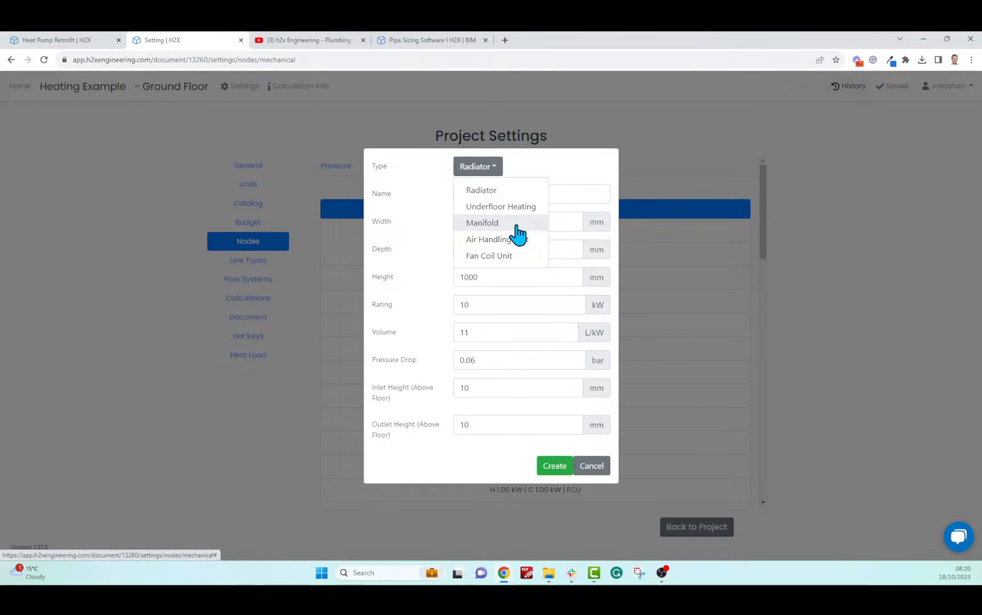
{"action": "left_click", "coordinate": [493, 224]}
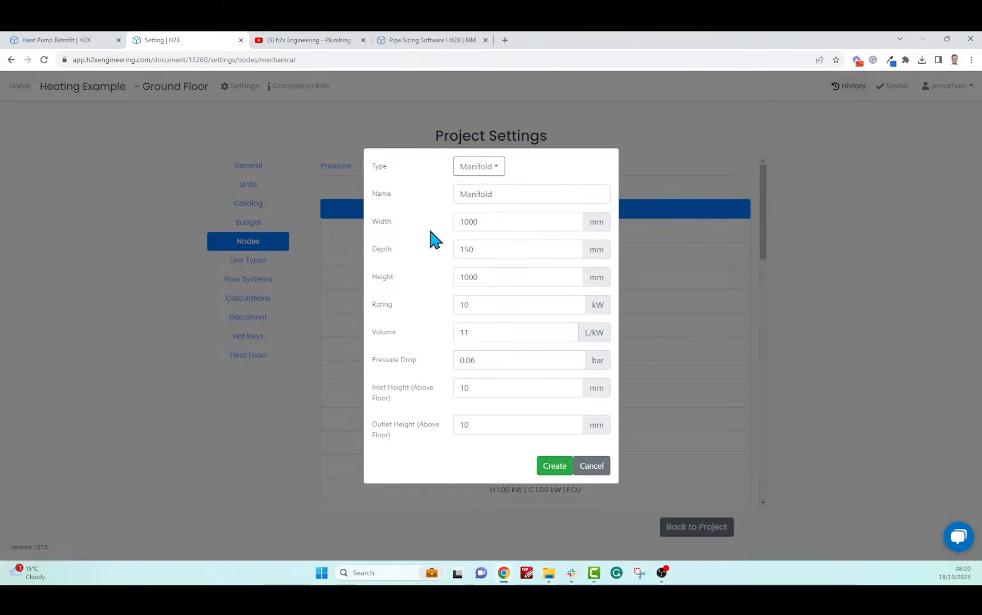
{"action": "left_click_drag", "start_coordinate": [380, 221], "coordinate": [515, 282]}
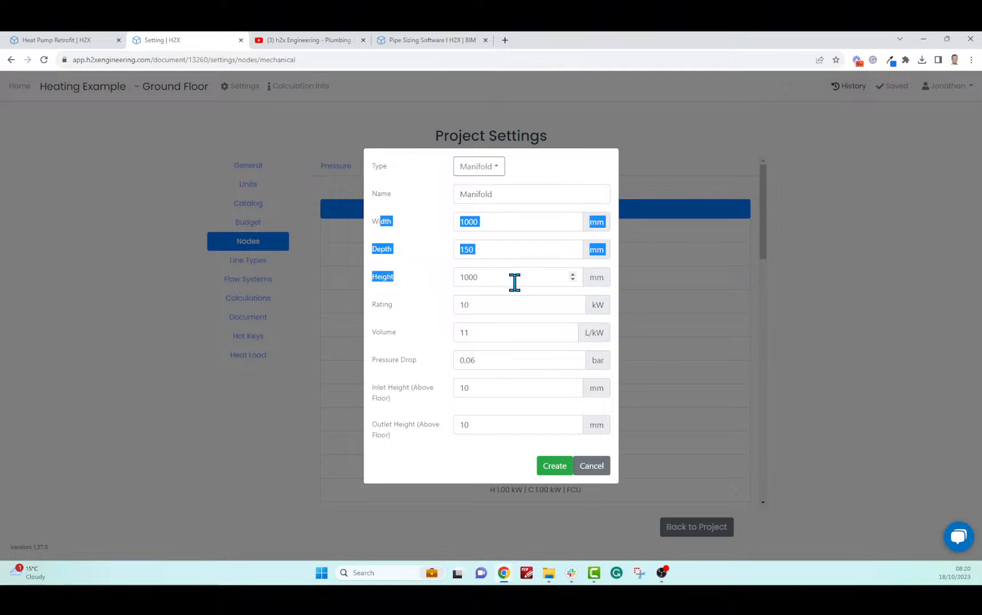
{"action": "left_click", "coordinate": [515, 282]}
Enter width 700, depth 300, height 400 mm, rating 2.9 kW and 0.1 bar pressure drop
{"action": "double_click", "coordinate": [483, 226]}
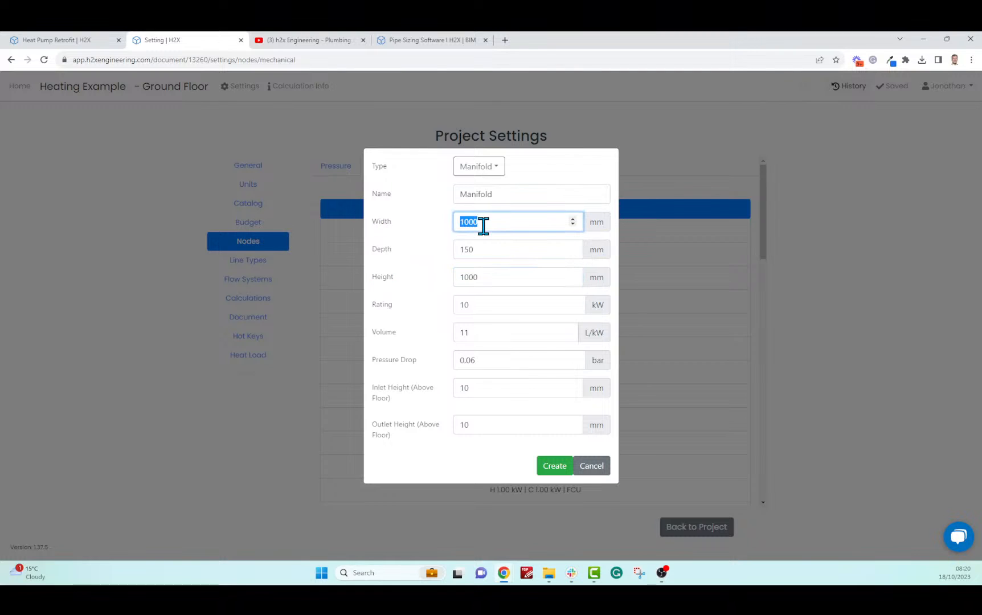
{"action": "type", "text": "700"}
{"action": "key", "text": "Tab"}
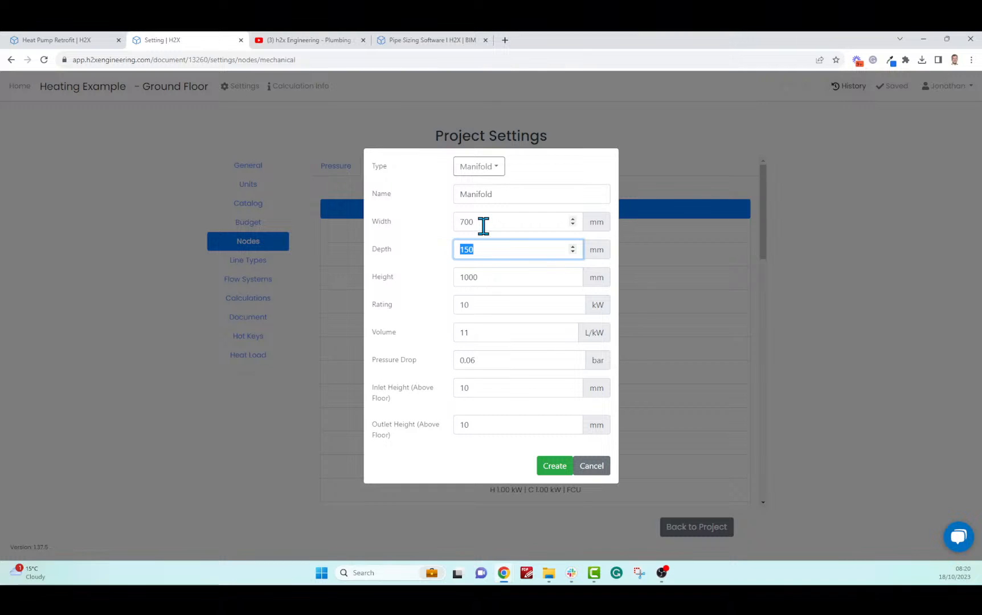
{"action": "type", "text": "300"}
{"action": "key", "text": "Tab"}
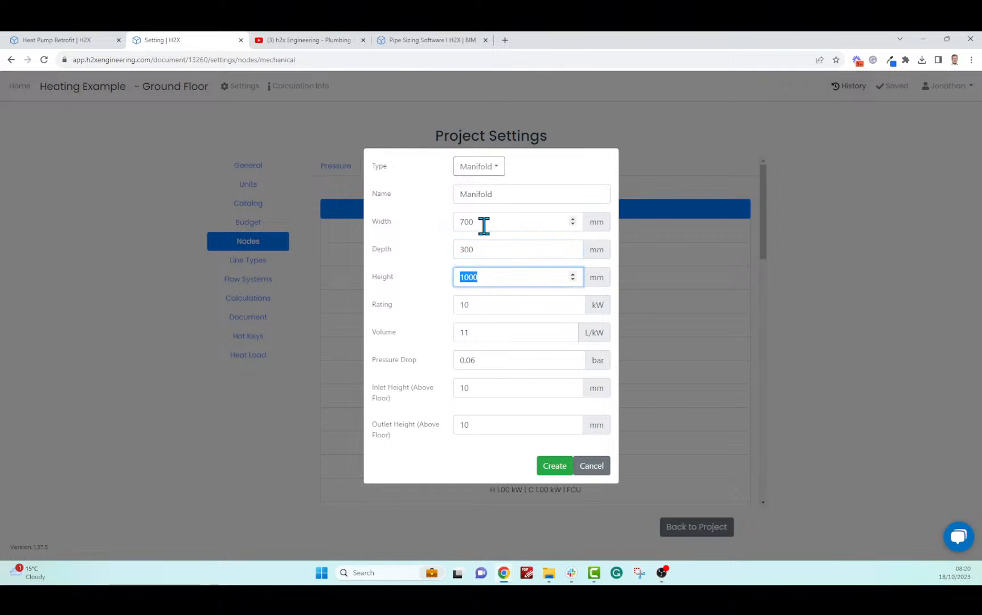
{"action": "type", "text": "4"}
{"action": "left_click_drag", "start_coordinate": [491, 307], "coordinate": [454, 310]}
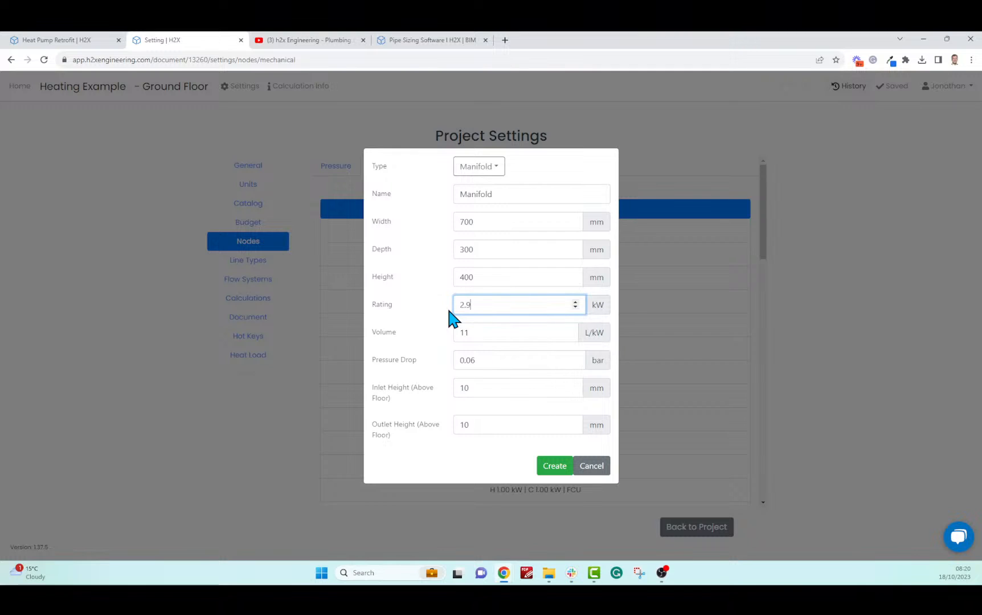
{"action": "key", "text": "Tab"}
{"action": "left_click", "coordinate": [497, 330]}
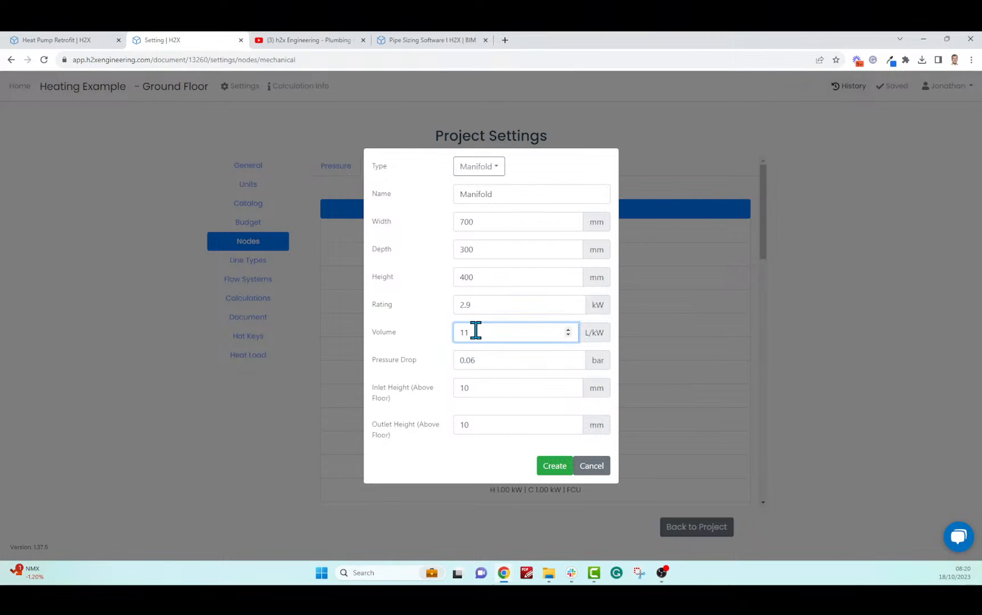
{"action": "left_click_drag", "start_coordinate": [474, 333], "coordinate": [493, 367]}
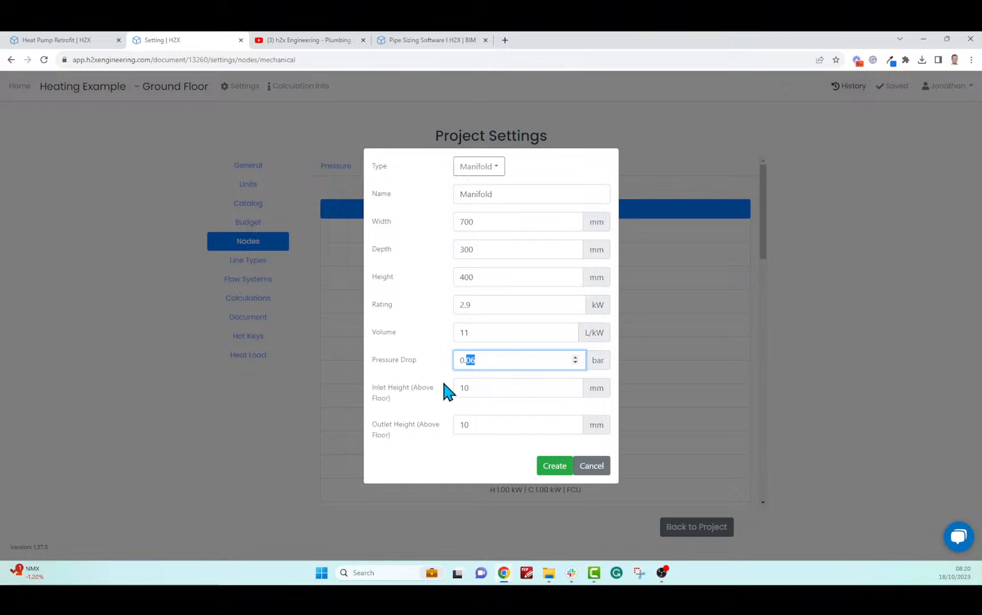
{"action": "type", "text": "1"}
{"action": "left_click", "coordinate": [407, 398]}
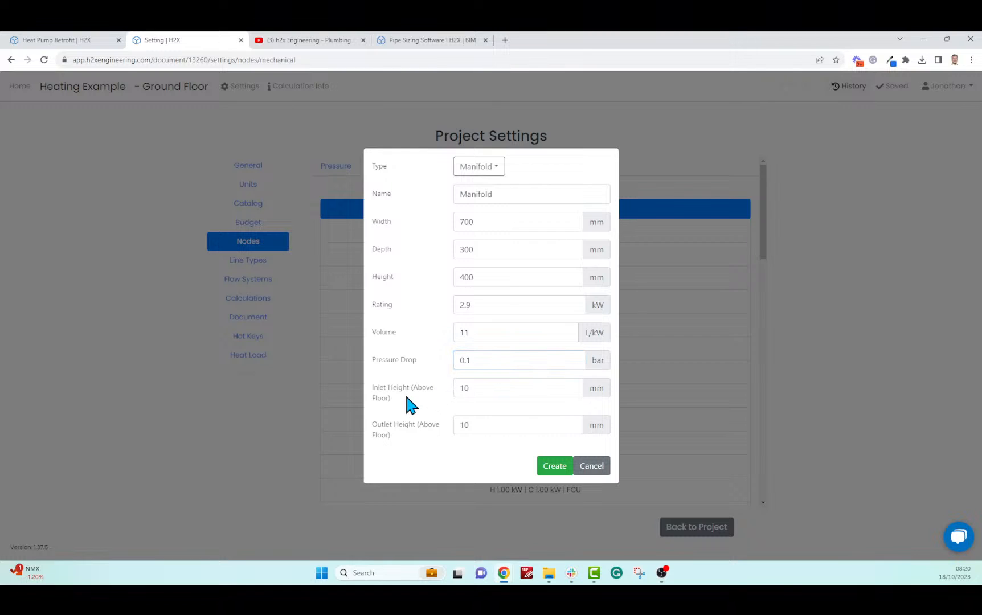
Set inlet and outlet heights to 1500 mm and create the manifold element
{"action": "left_click", "coordinate": [481, 388]}
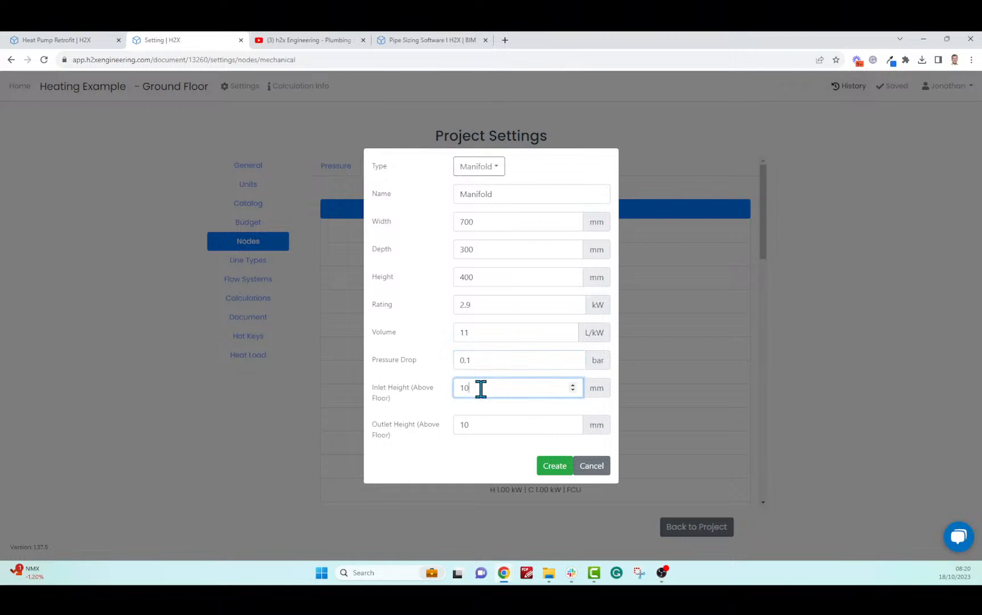
{"action": "double_click", "coordinate": [462, 387]}
{"action": "type", "text": "1500"}
{"action": "left_click", "coordinate": [466, 424]}
{"action": "type", "text": "50"}
{"action": "left_click", "coordinate": [485, 471]}
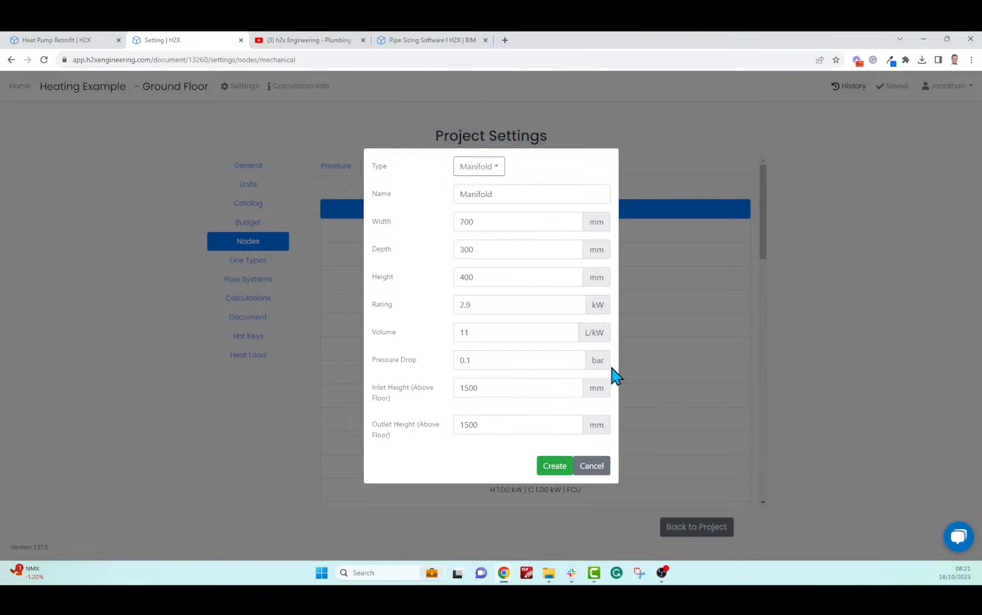
{"action": "left_click", "coordinate": [554, 466]}
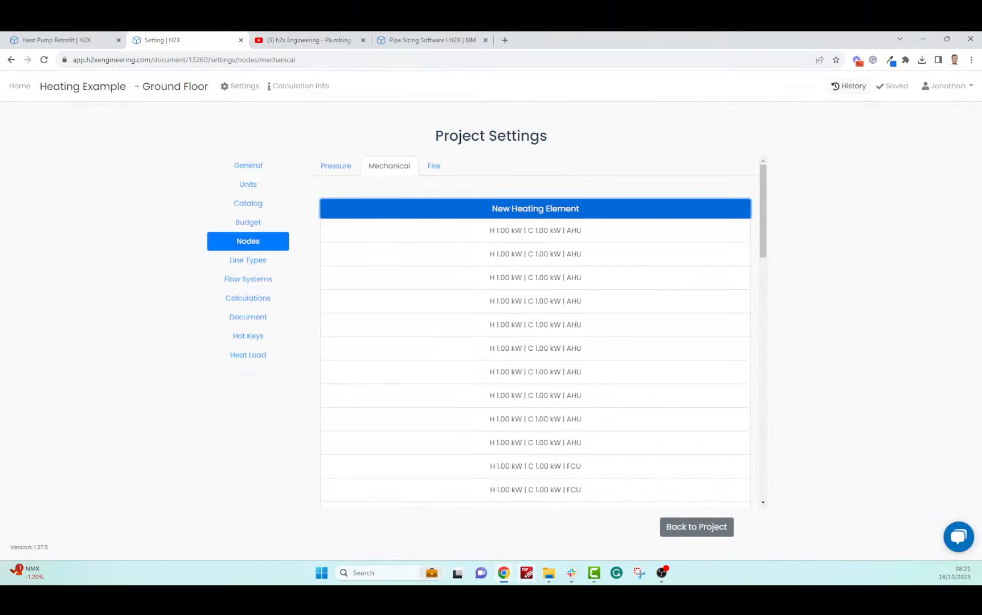
Place the new 2.90 kW manifold in the ground-floor hall, then select the Kitchen area items
{"action": "left_click", "coordinate": [665, 528]}
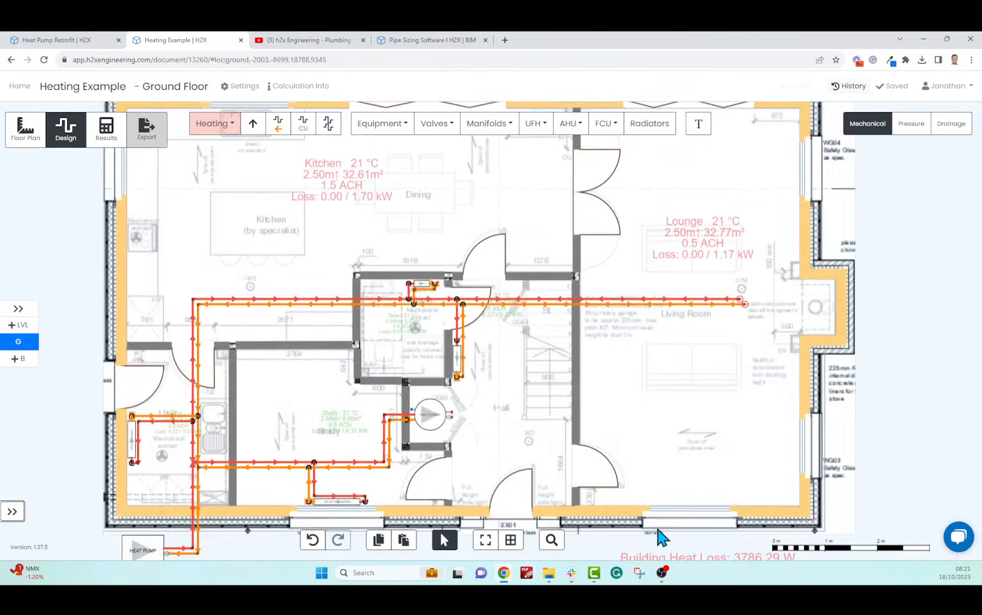
{"action": "left_click", "coordinate": [498, 126]}
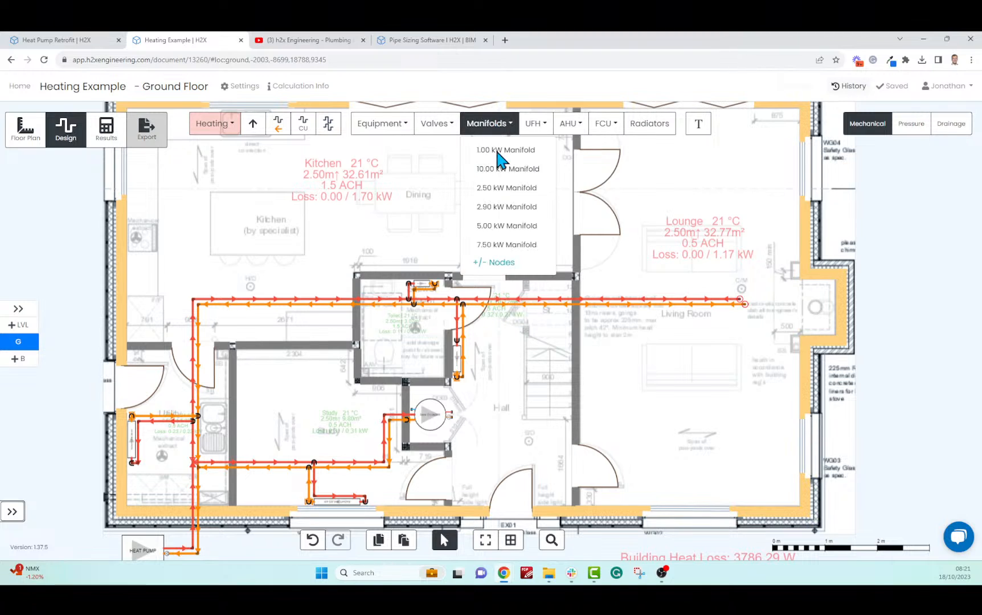
{"action": "left_click", "coordinate": [519, 207]}
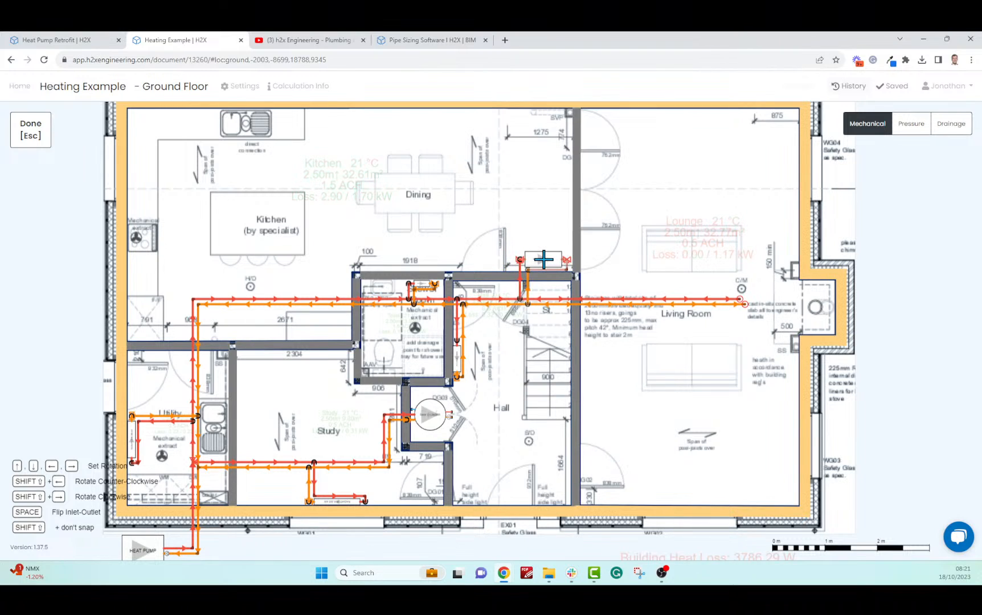
{"action": "left_click", "coordinate": [543, 259]}
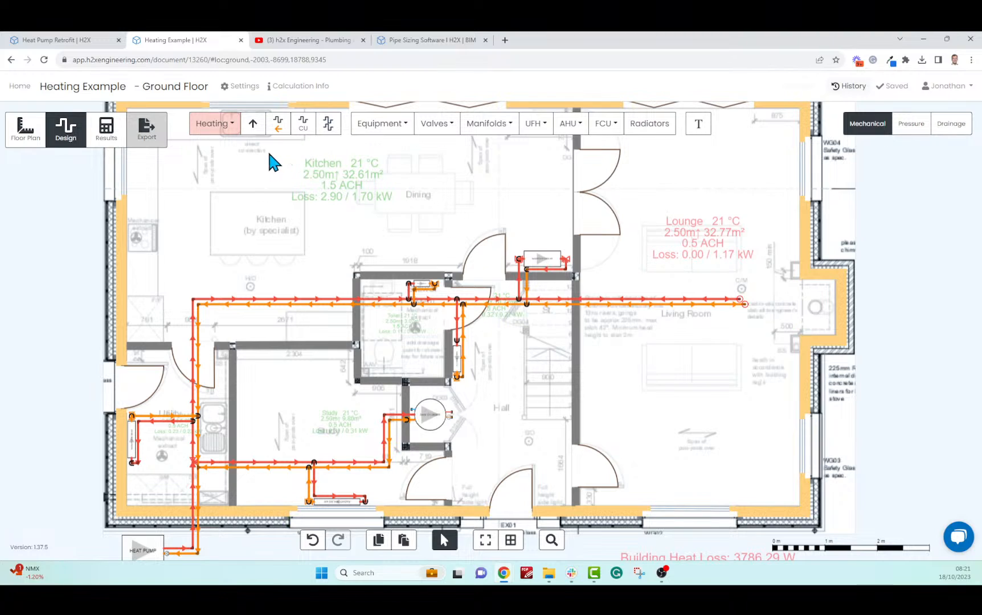
{"action": "left_click_drag", "start_coordinate": [268, 153], "coordinate": [423, 211]}
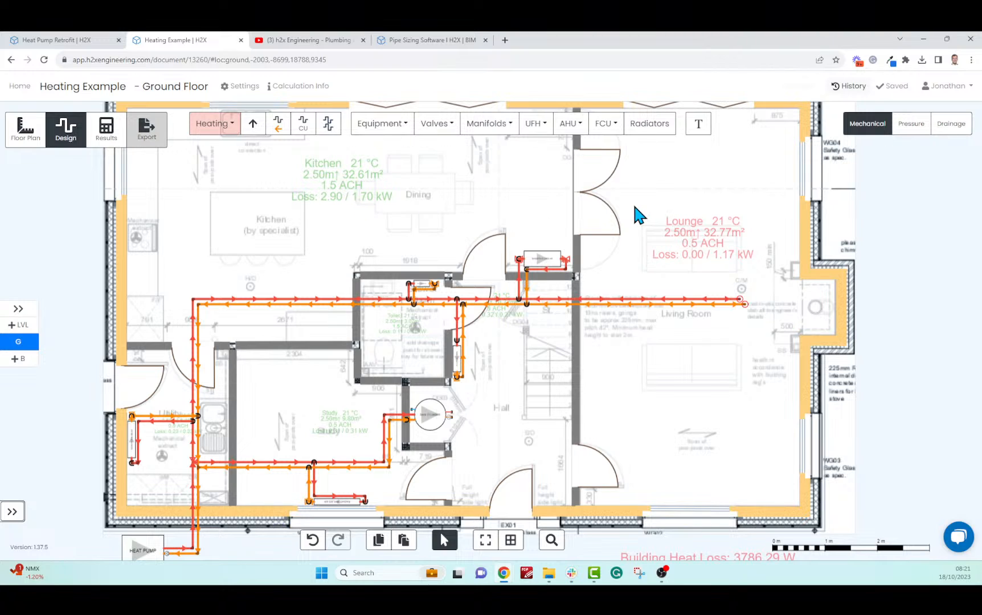
Delete the red flow pipe and orange return pipe running into the Lounge
{"action": "left_click_drag", "start_coordinate": [634, 206], "coordinate": [765, 261]}
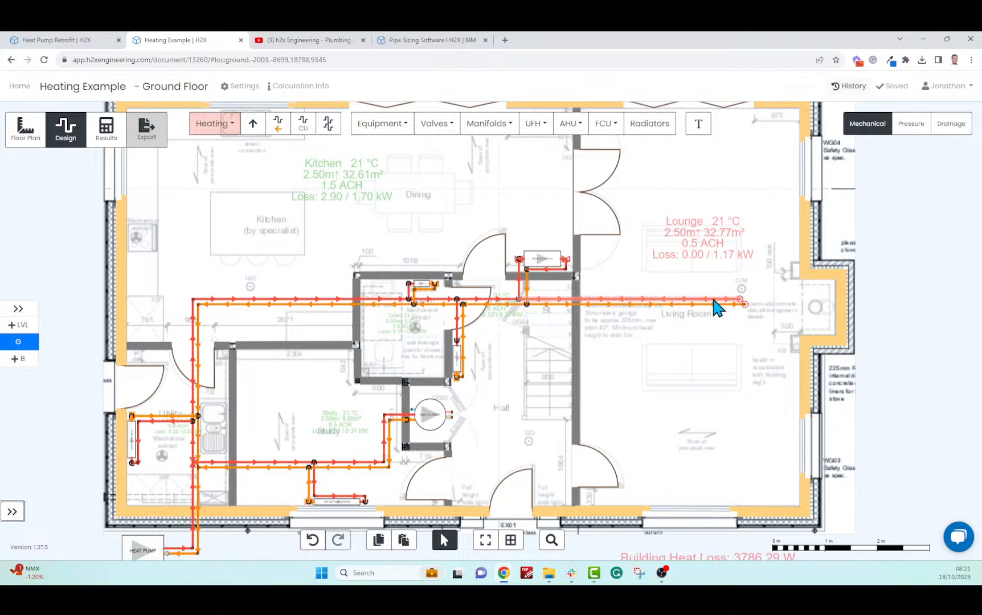
{"action": "left_click", "coordinate": [718, 307]}
{"action": "scroll", "coordinate": [880, 436], "scroll_direction": "down", "scroll_amount": 2}
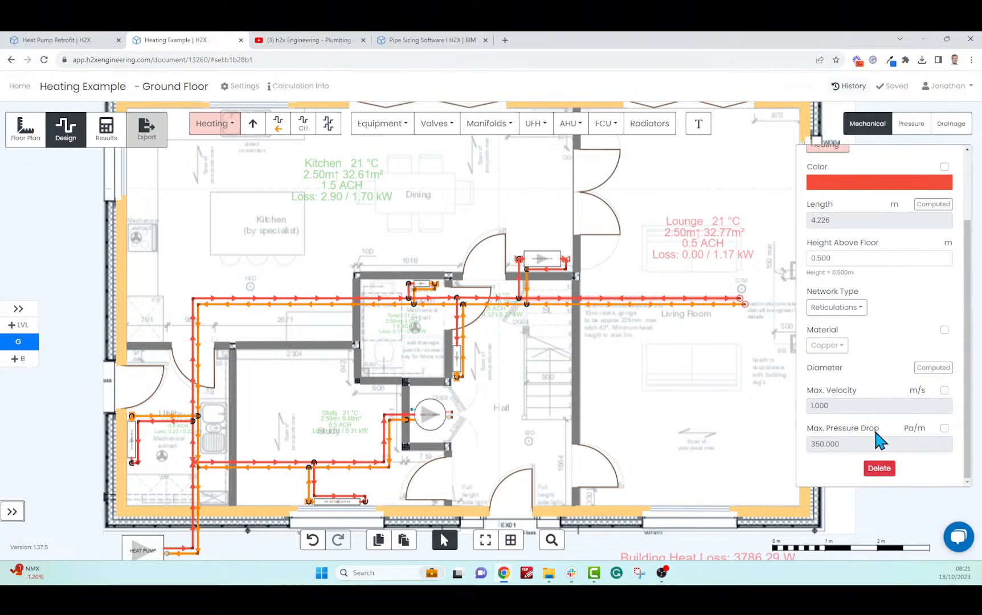
{"action": "left_click", "coordinate": [878, 469]}
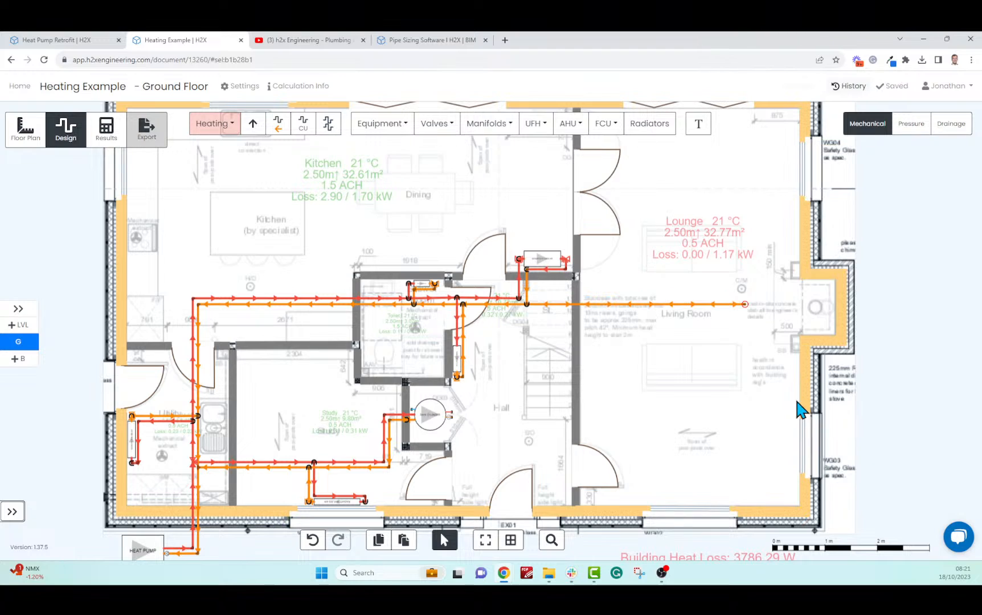
{"action": "left_click", "coordinate": [657, 303]}
{"action": "key", "text": "Delete"}
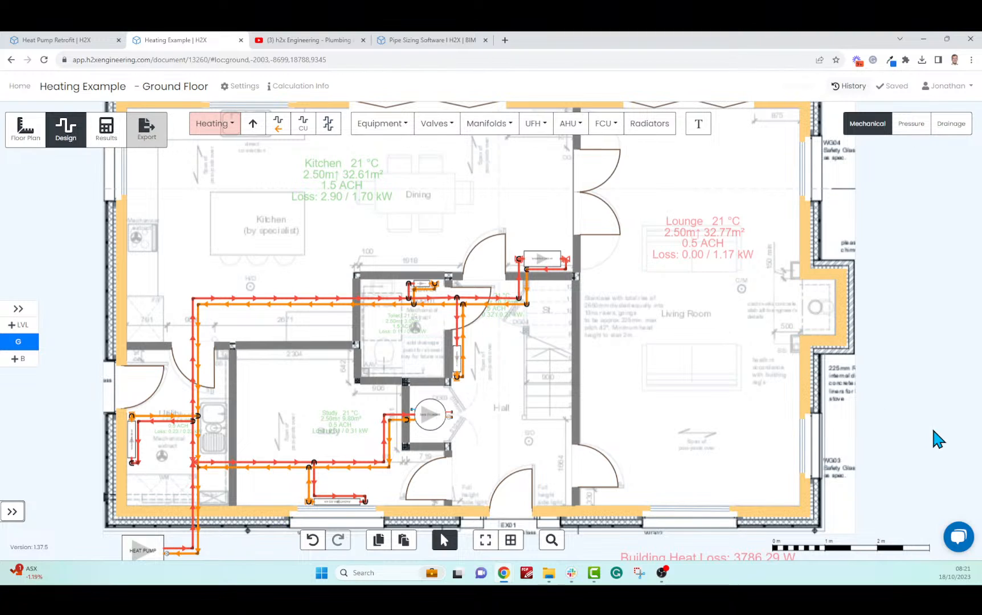
{"action": "left_click_drag", "start_coordinate": [848, 424], "coordinate": [892, 371]}
Switch to Results mode, showing 22 mm mains, 10 mm radiator branches and 14.526 L/min flow
{"action": "scroll", "coordinate": [121, 412], "scroll_direction": "up", "scroll_amount": 2}
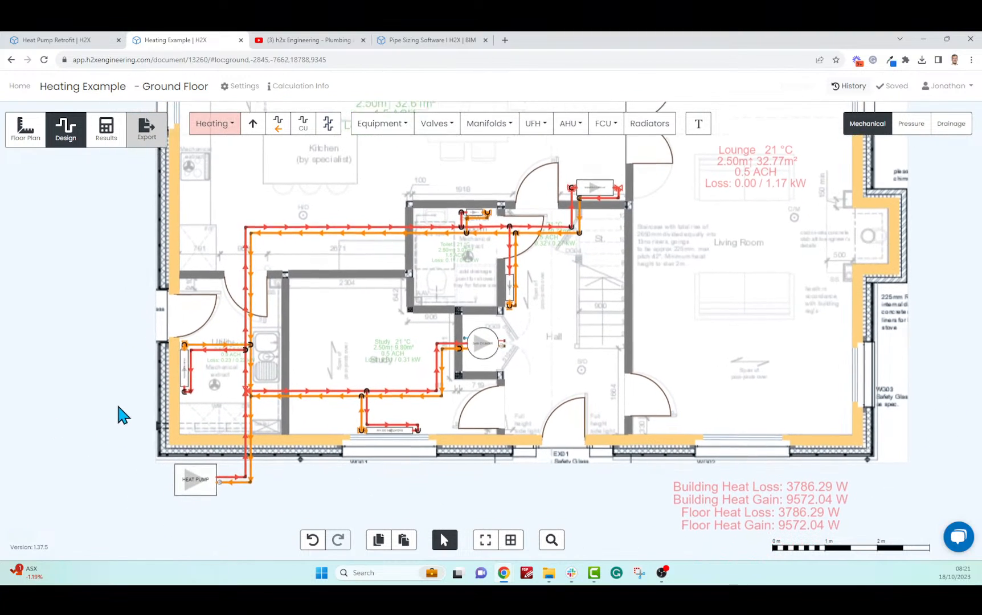
{"action": "scroll", "coordinate": [119, 403], "scroll_direction": "up", "scroll_amount": 3}
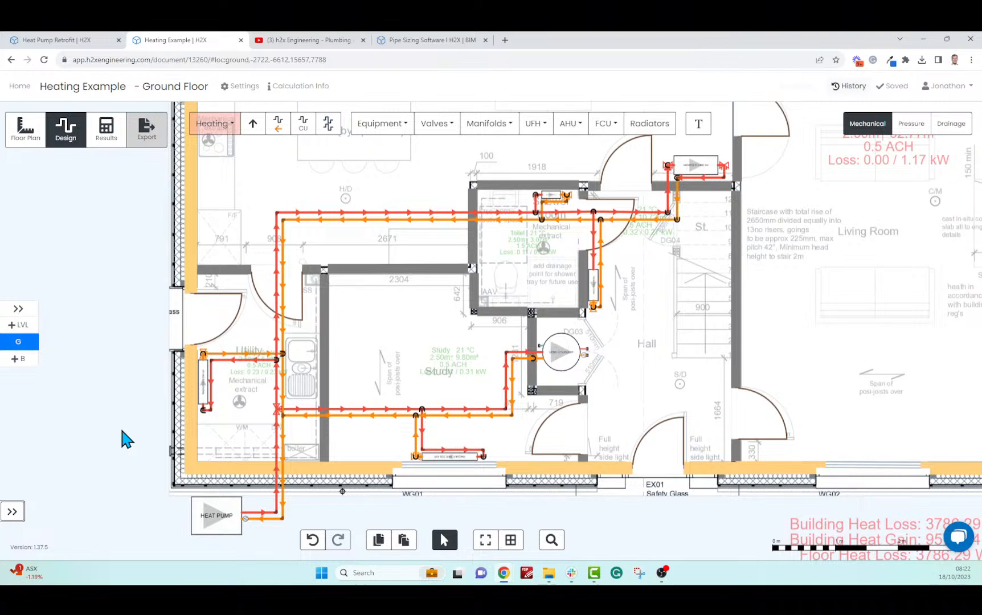
{"action": "left_click", "coordinate": [106, 132]}
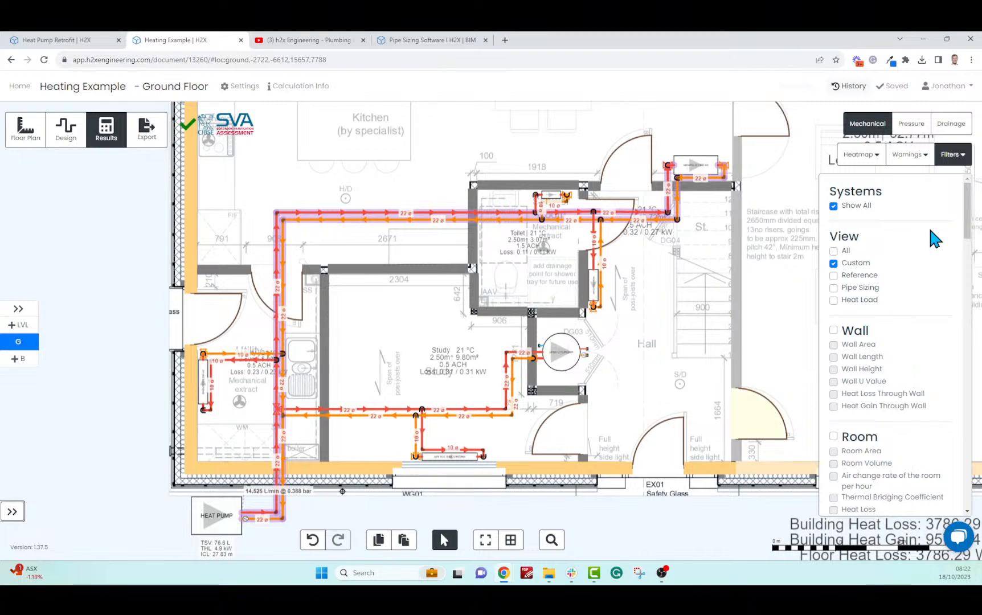
Toggle Show Index Circuit off and back on, then close the Filters list
{"action": "left_click_drag", "start_coordinate": [967, 220], "coordinate": [973, 437]}
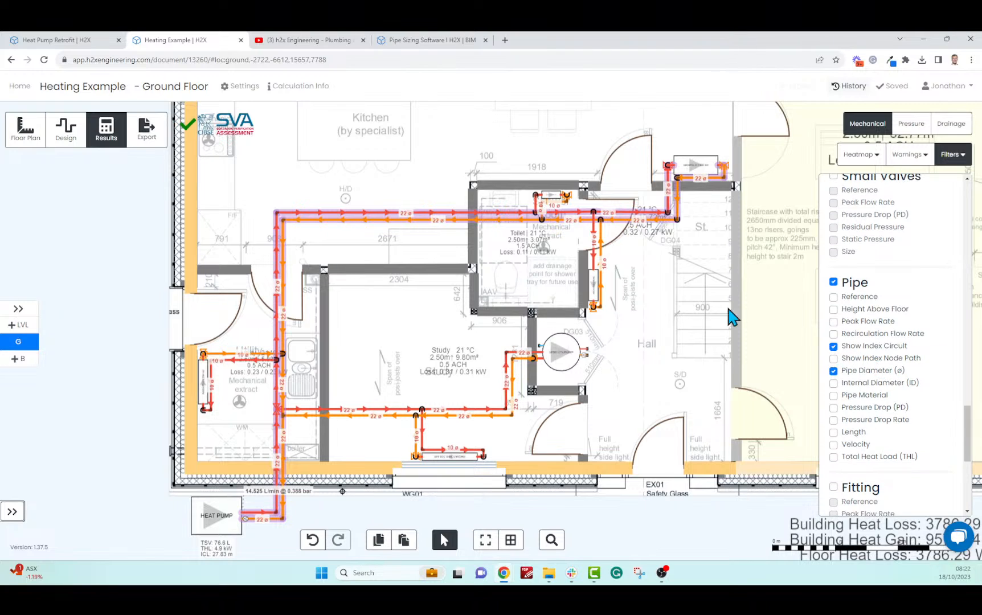
{"action": "left_click", "coordinate": [833, 346]}
{"action": "left_click", "coordinate": [834, 346]}
{"action": "left_click", "coordinate": [951, 155]}
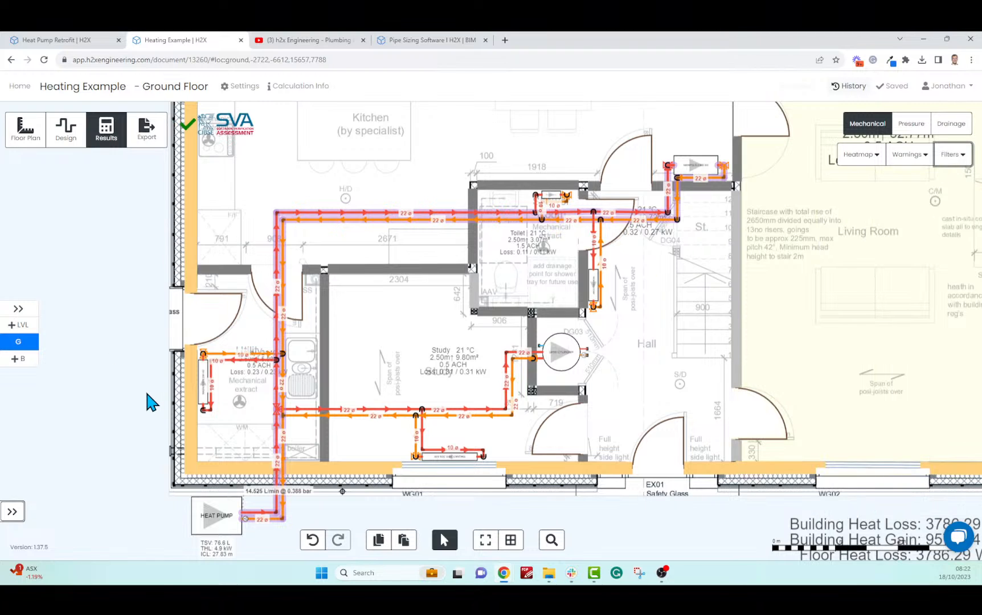
{"action": "scroll", "coordinate": [142, 301], "scroll_direction": "down", "scroll_amount": 2}
{"action": "scroll", "coordinate": [259, 433], "scroll_direction": "up", "scroll_amount": 5}
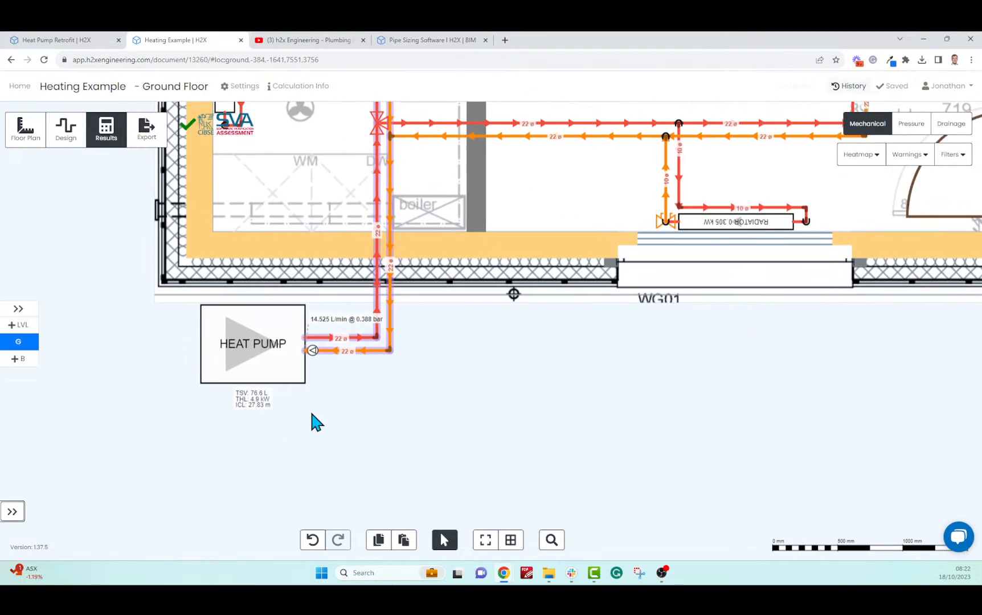
{"action": "scroll", "coordinate": [376, 409], "scroll_direction": "up", "scroll_amount": 6}
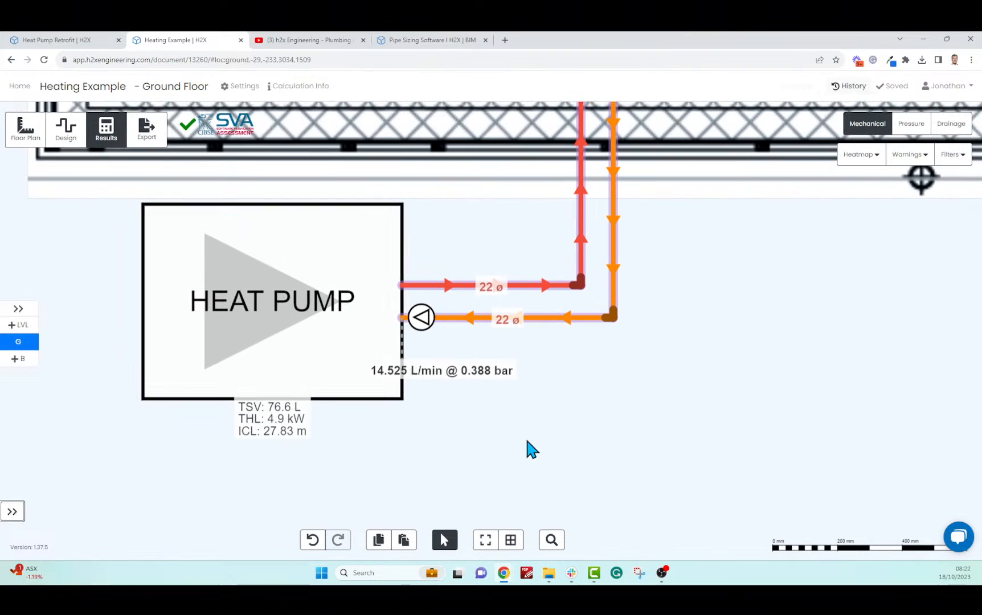
{"action": "mouse_move", "coordinate": [298, 332]}
{"action": "mouse_move", "coordinate": [571, 320]}
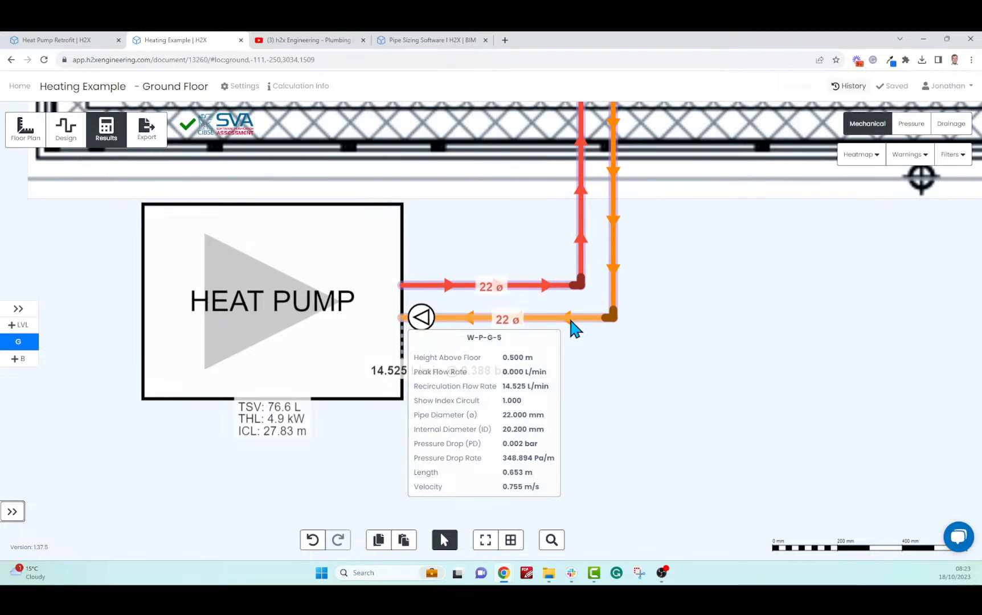
{"action": "scroll", "coordinate": [621, 336], "scroll_direction": "down", "scroll_amount": 6}
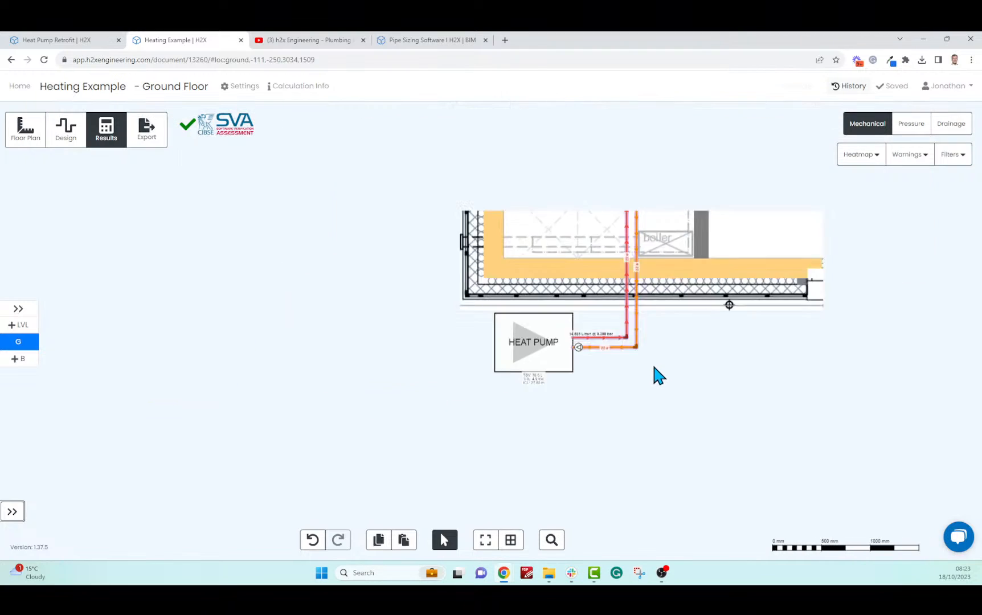
{"action": "scroll", "coordinate": [633, 177], "scroll_direction": "up", "scroll_amount": 10}
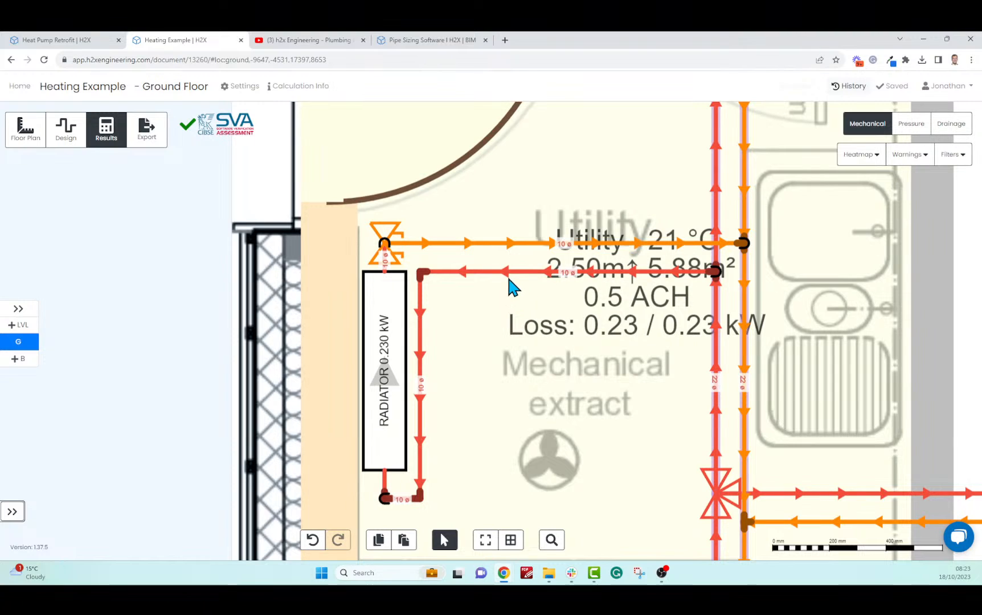
{"action": "mouse_move", "coordinate": [513, 279]}
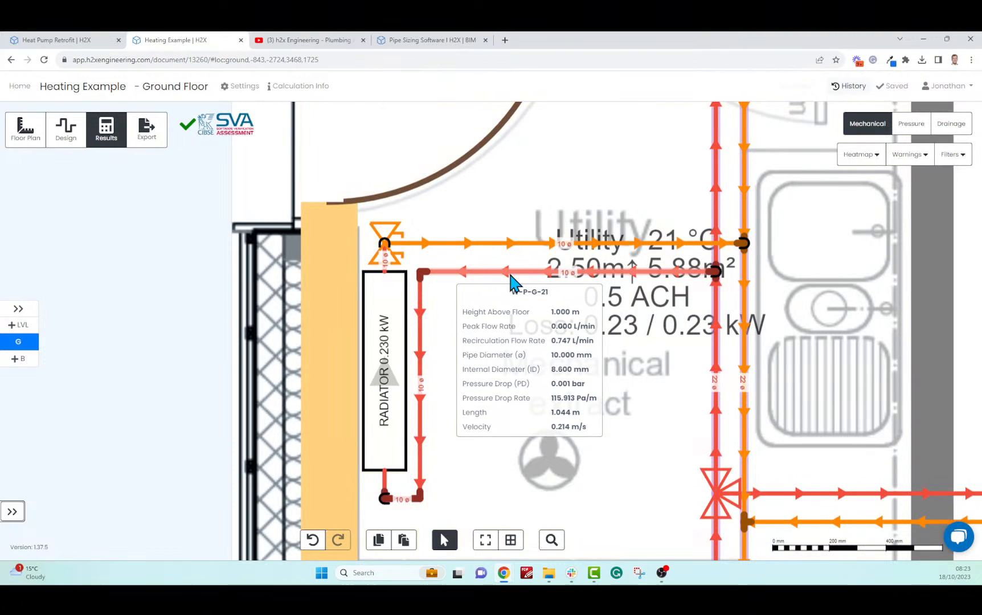
{"action": "scroll", "coordinate": [511, 280], "scroll_direction": "down", "scroll_amount": 8}
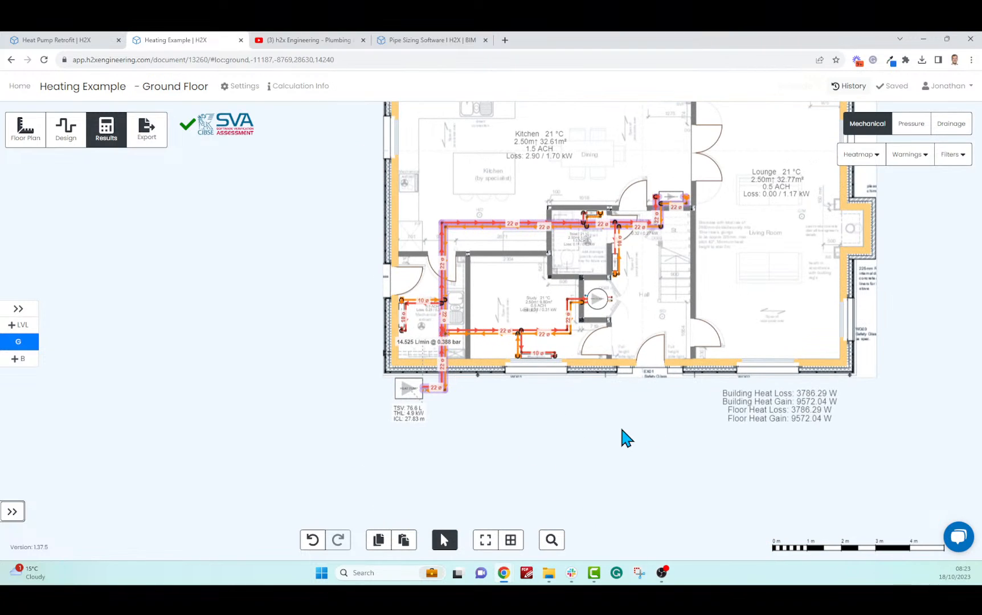
{"action": "scroll", "coordinate": [629, 450], "scroll_direction": "up", "scroll_amount": 3}
{"action": "left_click_drag", "start_coordinate": [623, 447], "coordinate": [594, 504]}
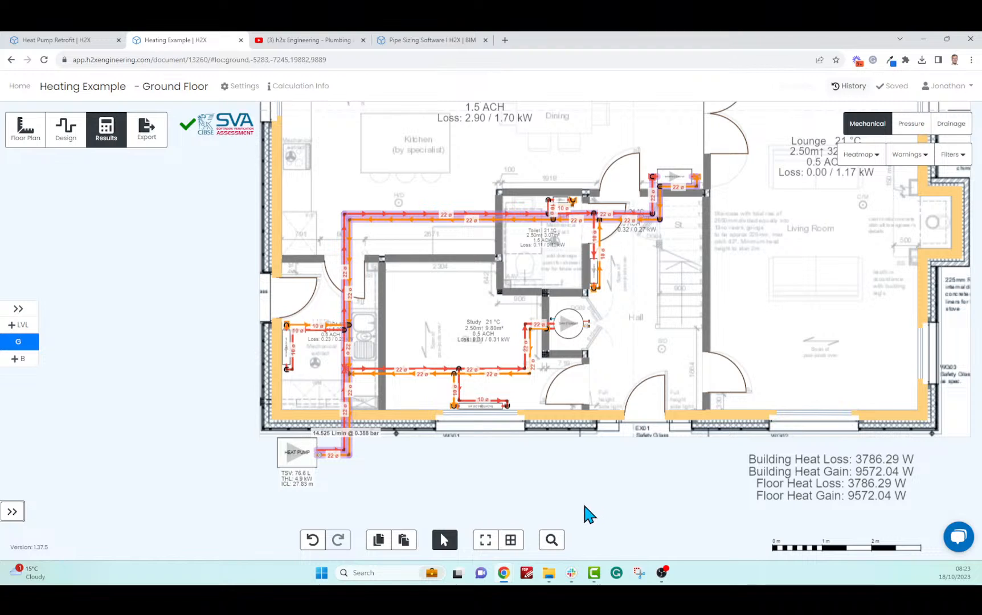
{"action": "mouse_move", "coordinate": [587, 516]}
{"action": "left_mouse_down"}
{"action": "mouse_move", "coordinate": [552, 522]}
{"action": "mouse_move", "coordinate": [576, 523]}
{"action": "left_mouse_up"}
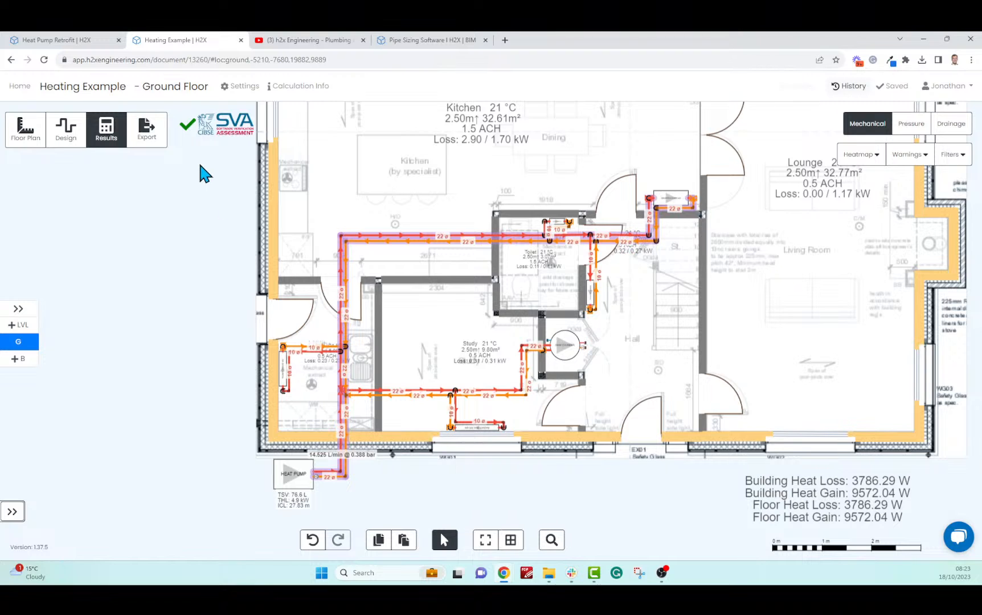
Export the Bill of Materials and Heat Loss Report, then open Bill of Materials (2).xlsx
{"action": "left_click", "coordinate": [149, 142]}
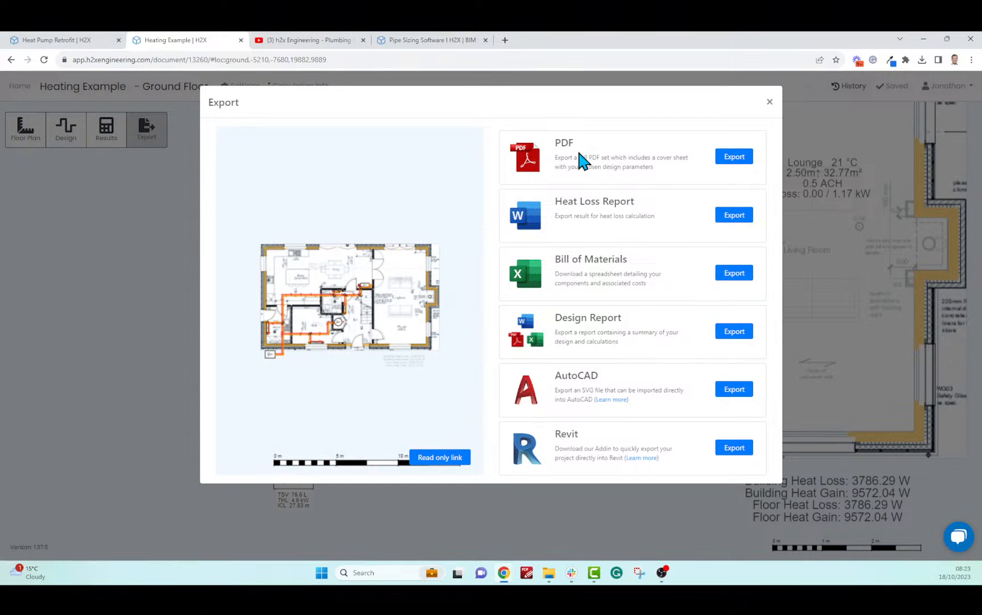
{"action": "left_click", "coordinate": [730, 275]}
{"action": "left_click", "coordinate": [732, 215]}
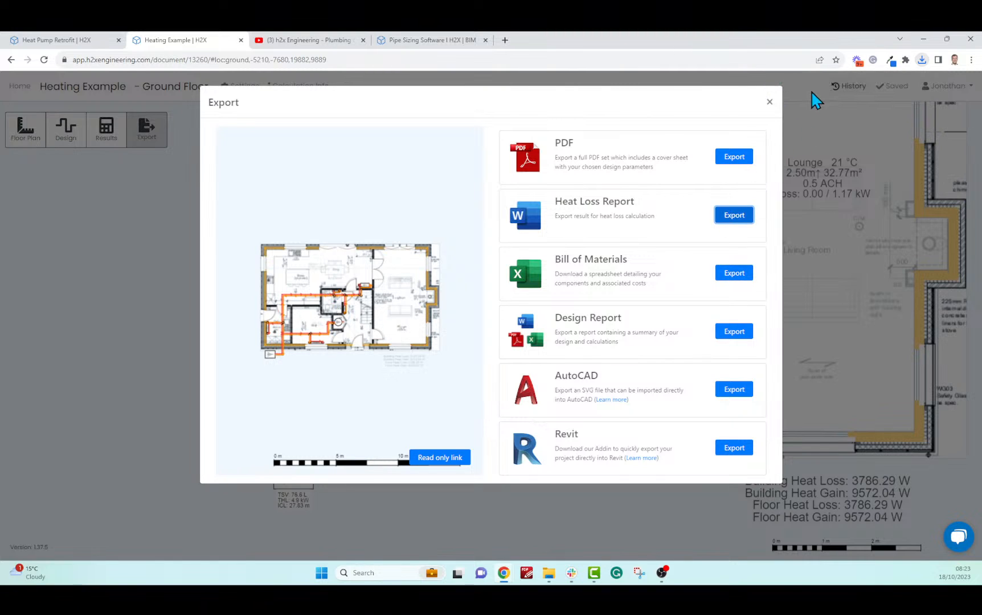
{"action": "left_click", "coordinate": [922, 60]}
{"action": "left_click", "coordinate": [859, 127]}
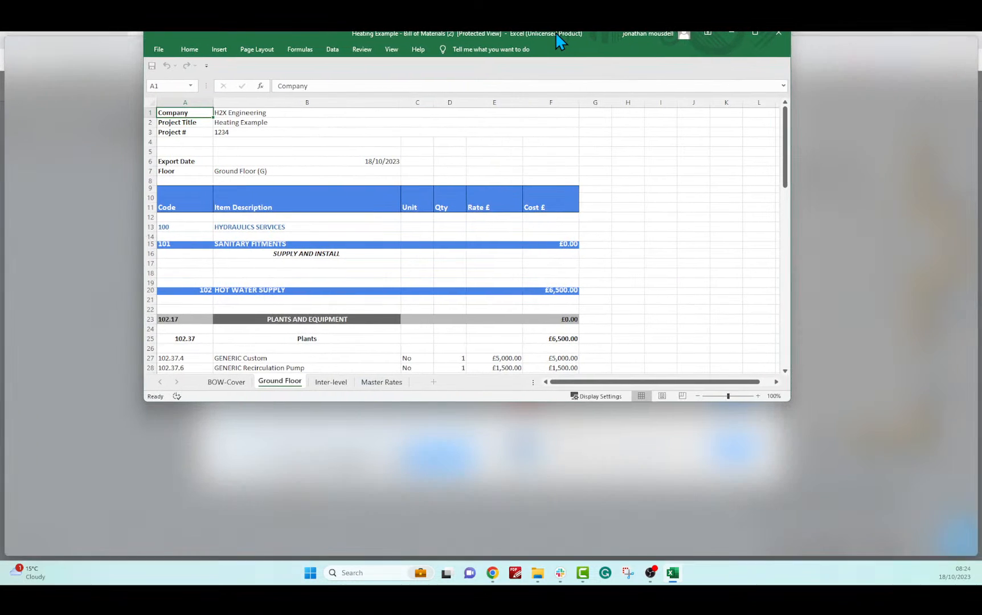
{"action": "double_click", "coordinate": [556, 34]}
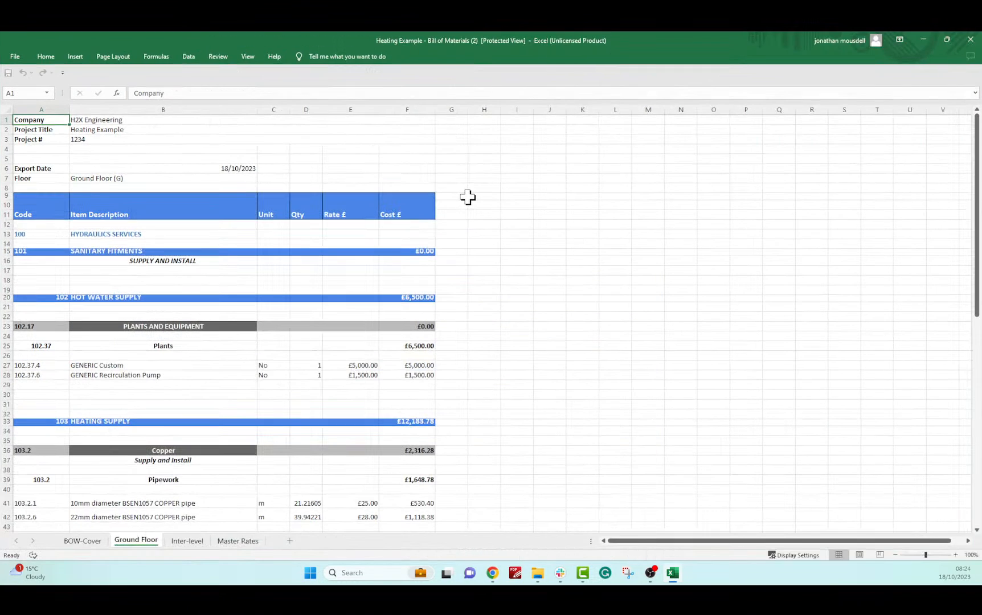
{"action": "scroll", "coordinate": [461, 198], "scroll_direction": "down", "scroll_amount": 8}
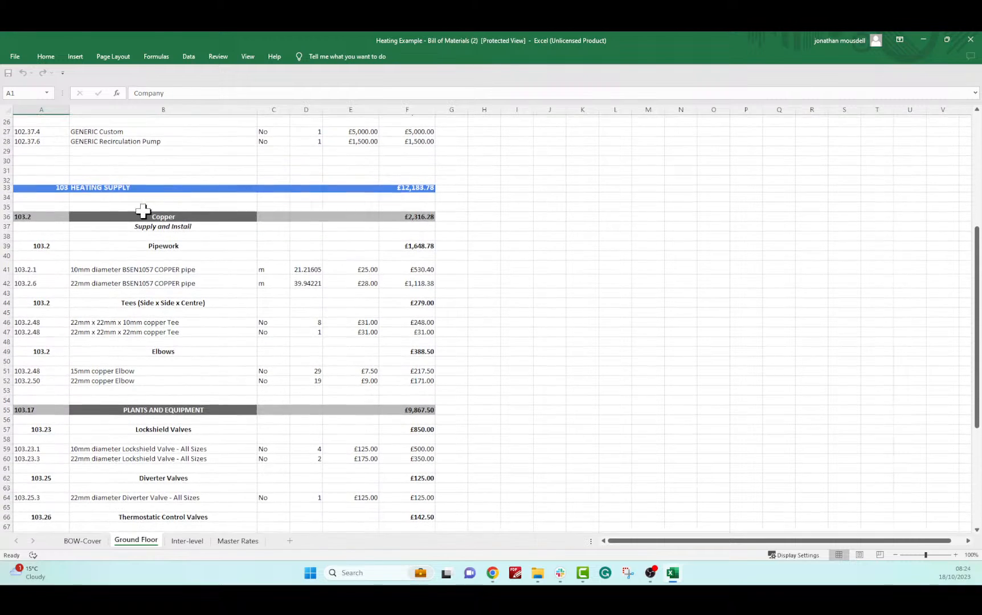
{"action": "left_click", "coordinate": [86, 188]}
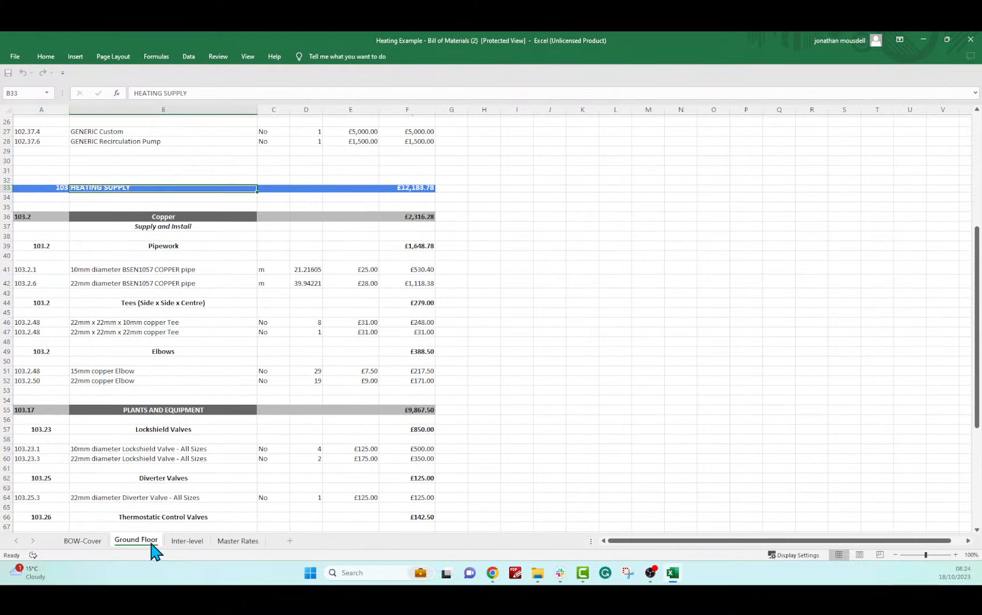
{"action": "left_click", "coordinate": [179, 269]}
{"action": "left_click", "coordinate": [182, 219]}
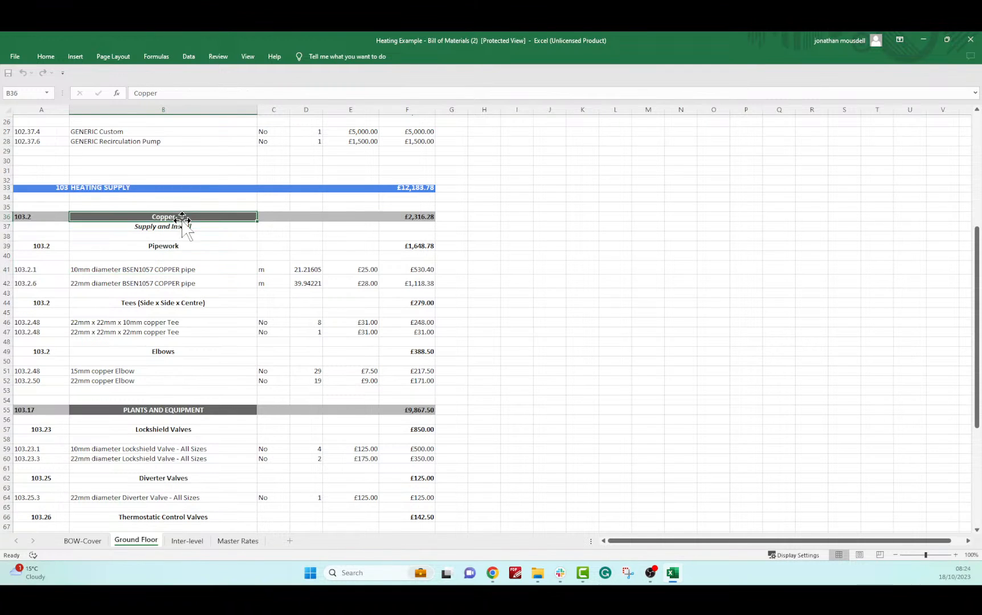
{"action": "left_click", "coordinate": [156, 270]}
{"action": "left_click", "coordinate": [147, 281]}
{"action": "left_click_drag", "start_coordinate": [313, 269], "coordinate": [355, 280]}
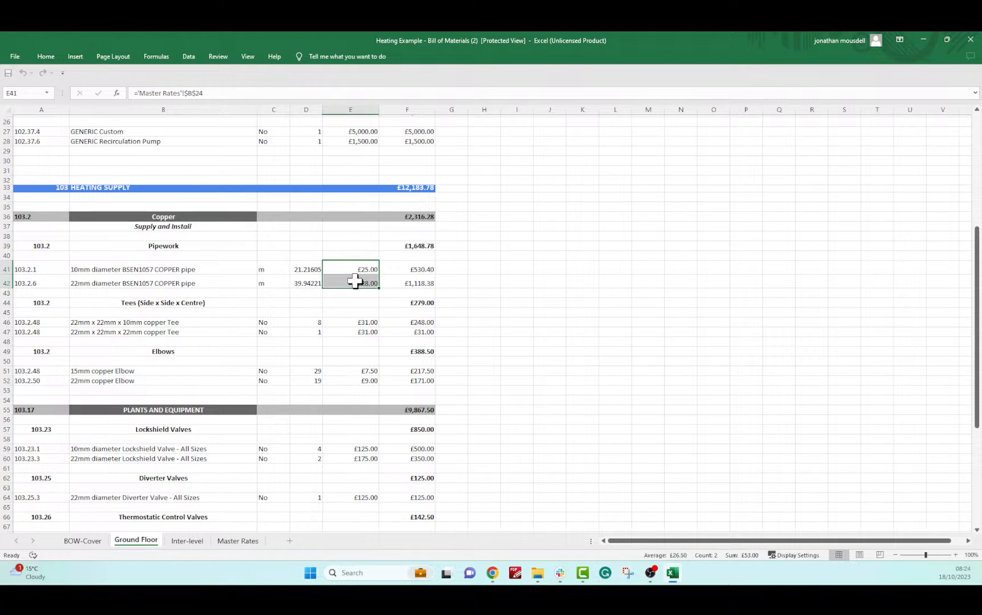
{"action": "left_click_drag", "start_coordinate": [413, 269], "coordinate": [418, 280]}
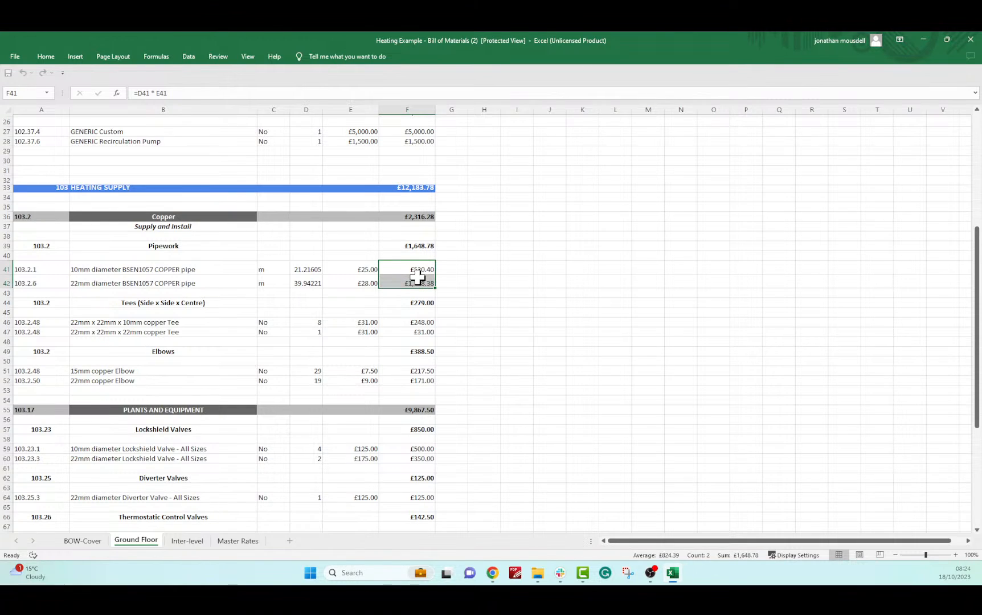
{"action": "left_click", "coordinate": [188, 331]}
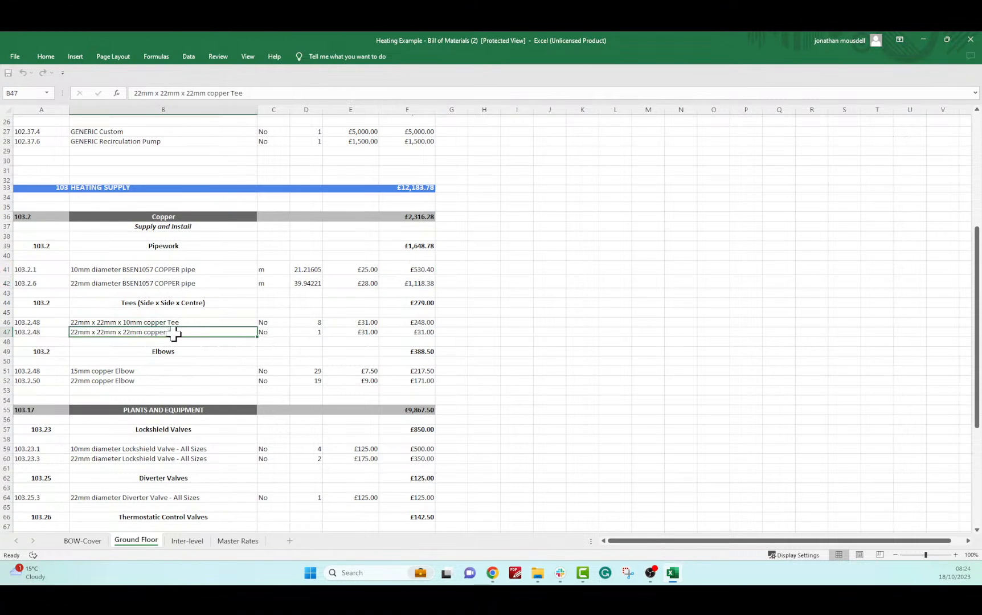
{"action": "left_click", "coordinate": [192, 303]}
{"action": "left_click", "coordinate": [212, 323]}
{"action": "left_click_drag", "start_coordinate": [324, 321], "coordinate": [322, 327]}
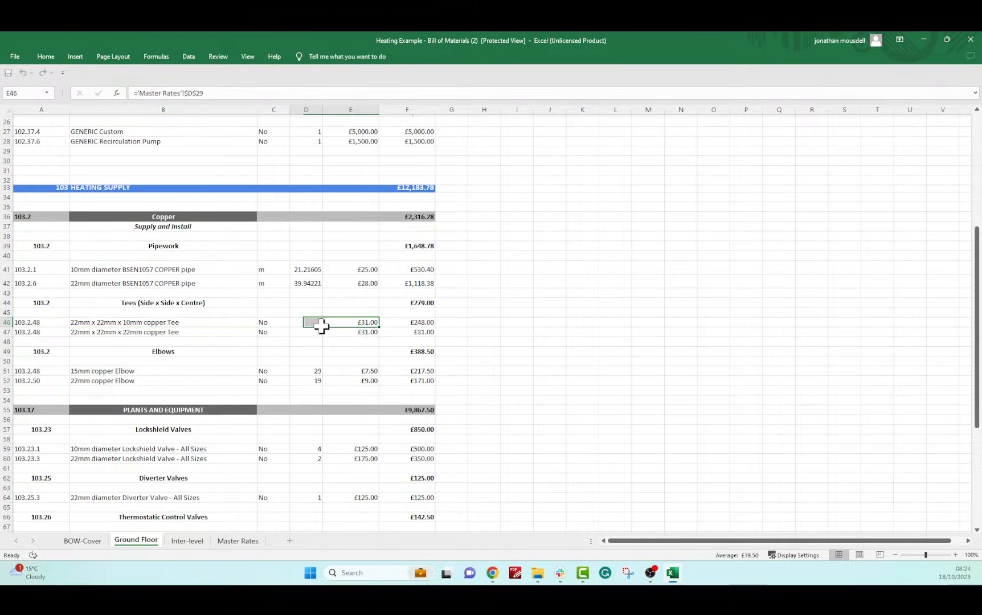
{"action": "left_click", "coordinate": [161, 380]}
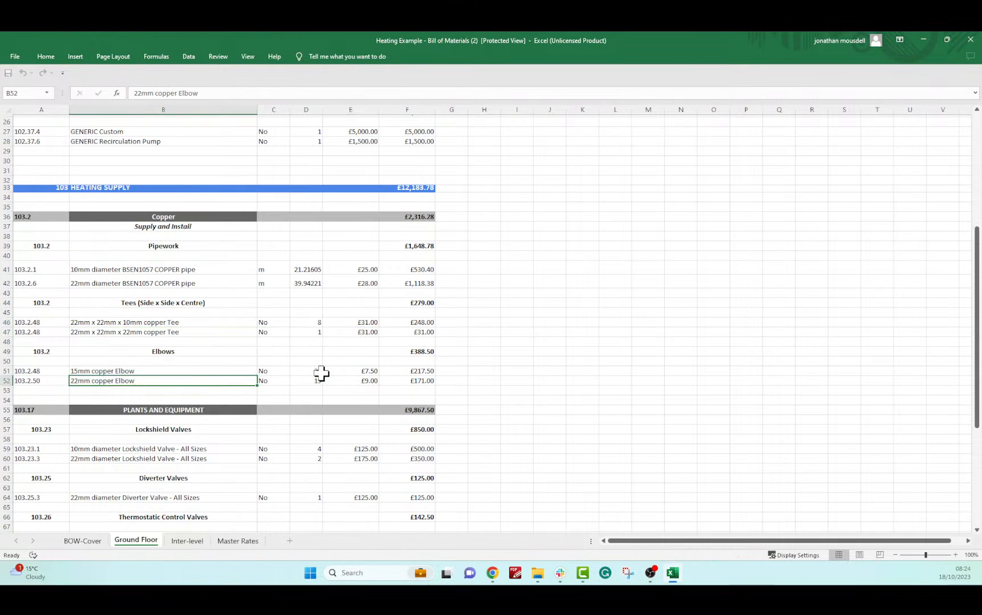
{"action": "left_click_drag", "start_coordinate": [322, 373], "coordinate": [324, 379]}
{"action": "scroll", "coordinate": [500, 361], "scroll_direction": "down", "scroll_amount": 4}
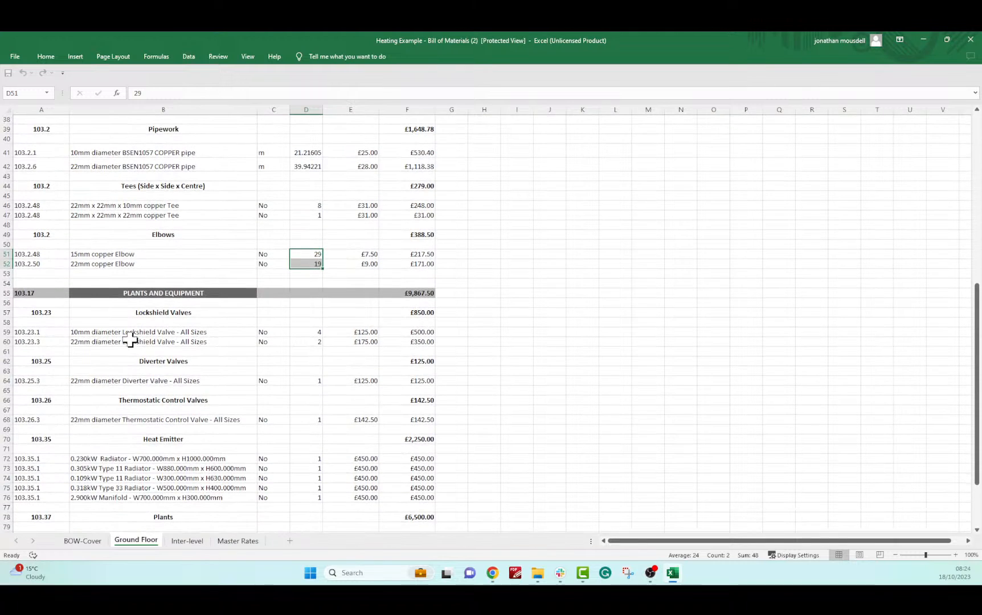
{"action": "left_click", "coordinate": [130, 341]}
{"action": "left_click", "coordinate": [168, 381]}
{"action": "left_click", "coordinate": [191, 427]}
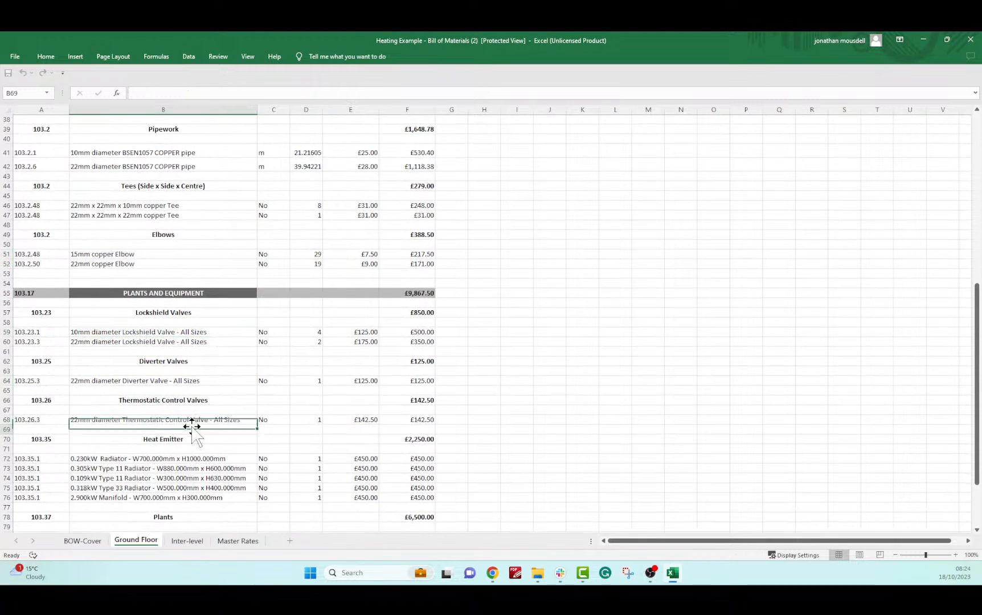
{"action": "left_click", "coordinate": [194, 459]}
{"action": "scroll", "coordinate": [396, 369], "scroll_direction": "down", "scroll_amount": 2}
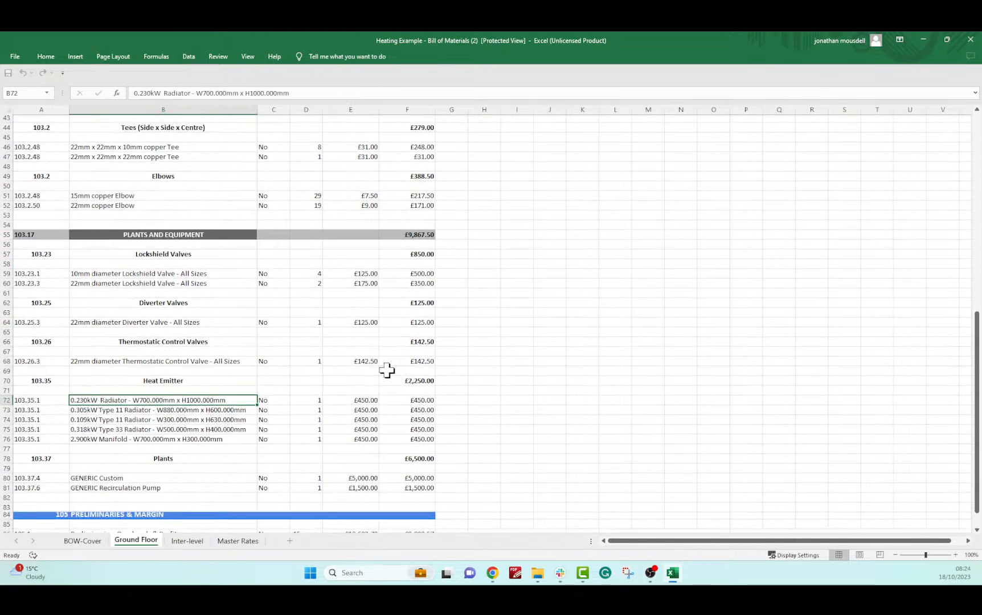
{"action": "scroll", "coordinate": [387, 371], "scroll_direction": "down", "scroll_amount": 2}
{"action": "left_click_drag", "start_coordinate": [131, 420], "coordinate": [132, 430]}
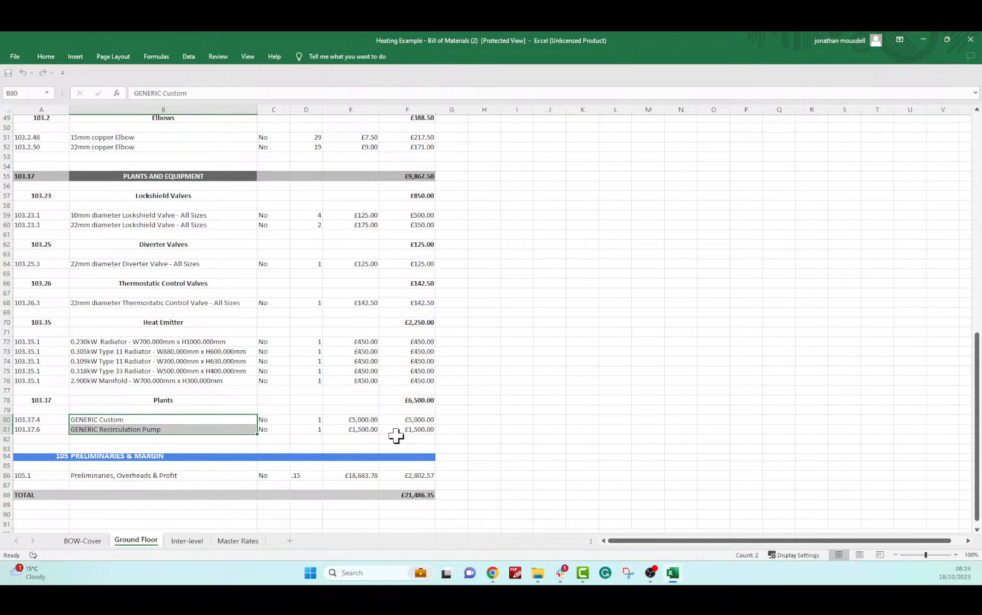
{"action": "scroll", "coordinate": [351, 434], "scroll_direction": "up", "scroll_amount": 9}
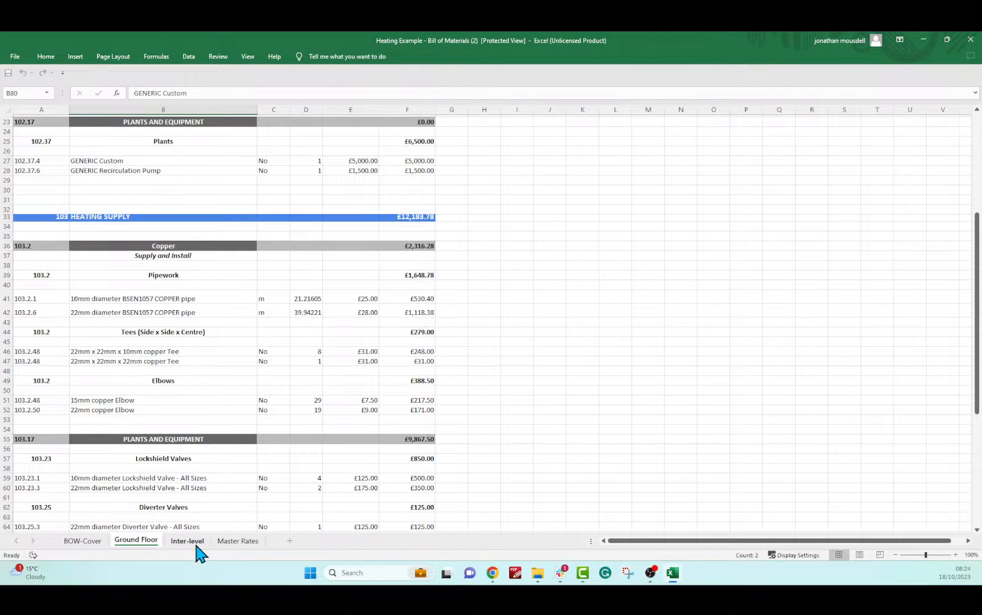
Show the Master Rates sheet with unit prices for pipes, valves, fixtures and equipment
{"action": "left_click", "coordinate": [233, 542]}
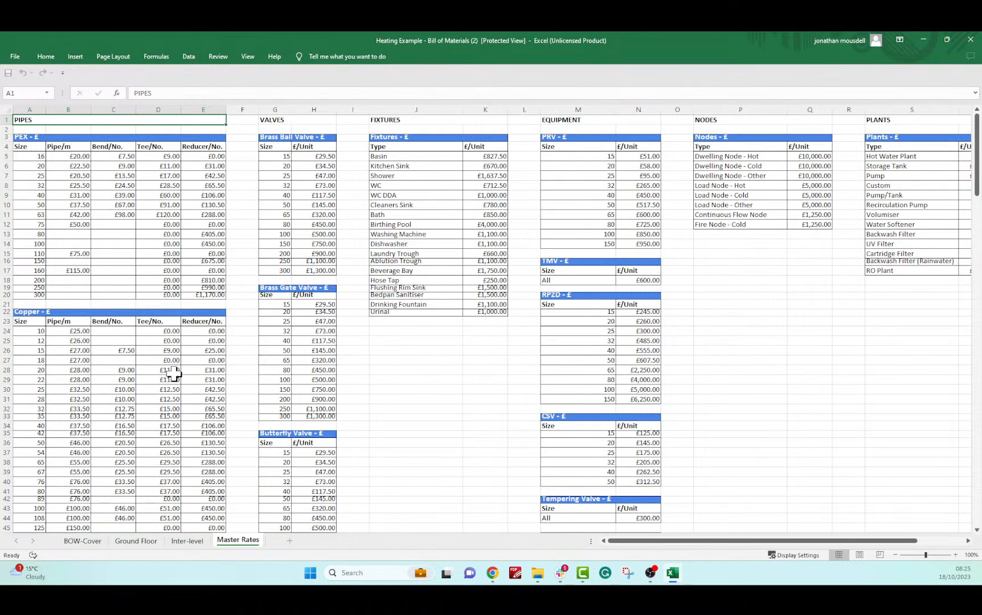
Close Excel and open the downloaded Heat Loss Report from Chrome's downloads in Word
{"action": "left_click", "coordinate": [970, 40]}
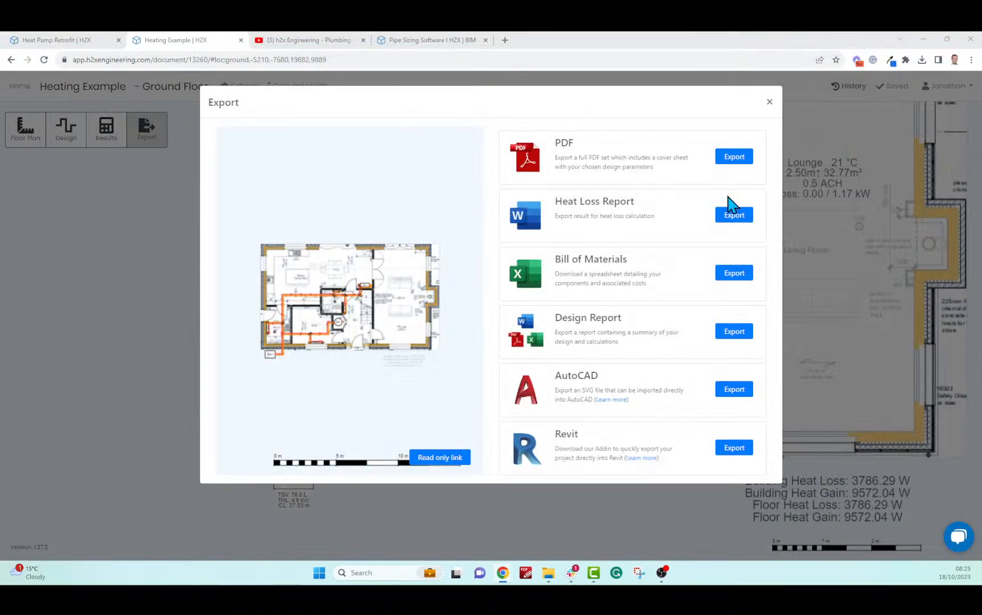
{"action": "left_click", "coordinate": [922, 59]}
{"action": "left_click", "coordinate": [844, 120]}
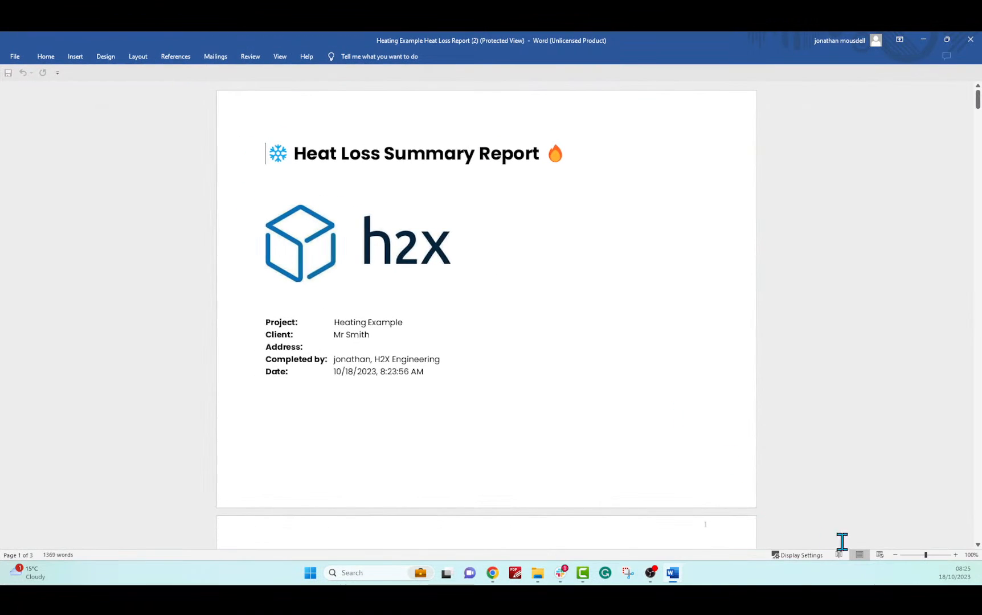
{"action": "left_click", "coordinate": [895, 556]}
{"action": "left_click", "coordinate": [895, 555]}
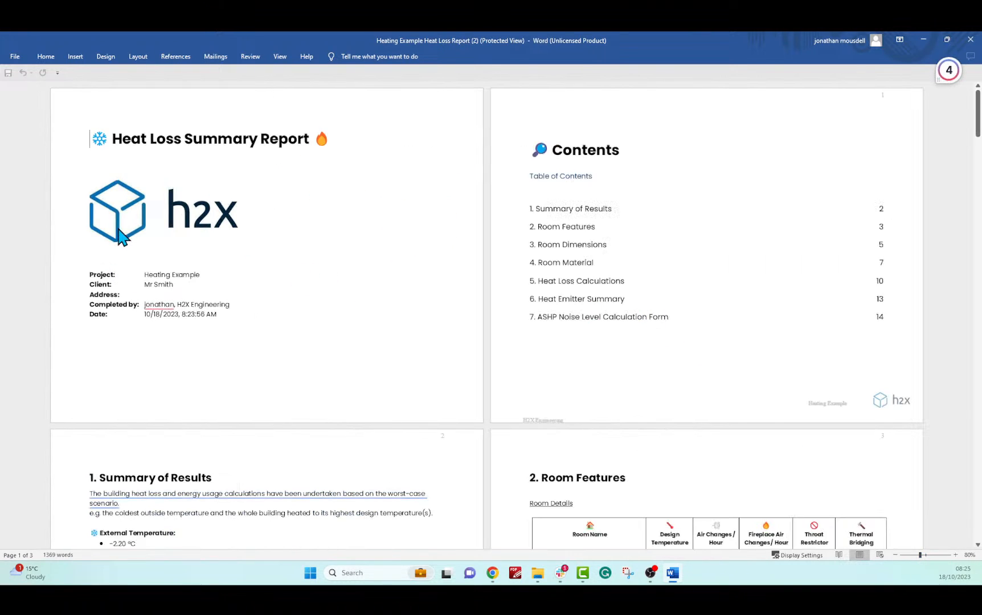
{"action": "scroll", "coordinate": [117, 222], "scroll_direction": "down", "scroll_amount": 1}
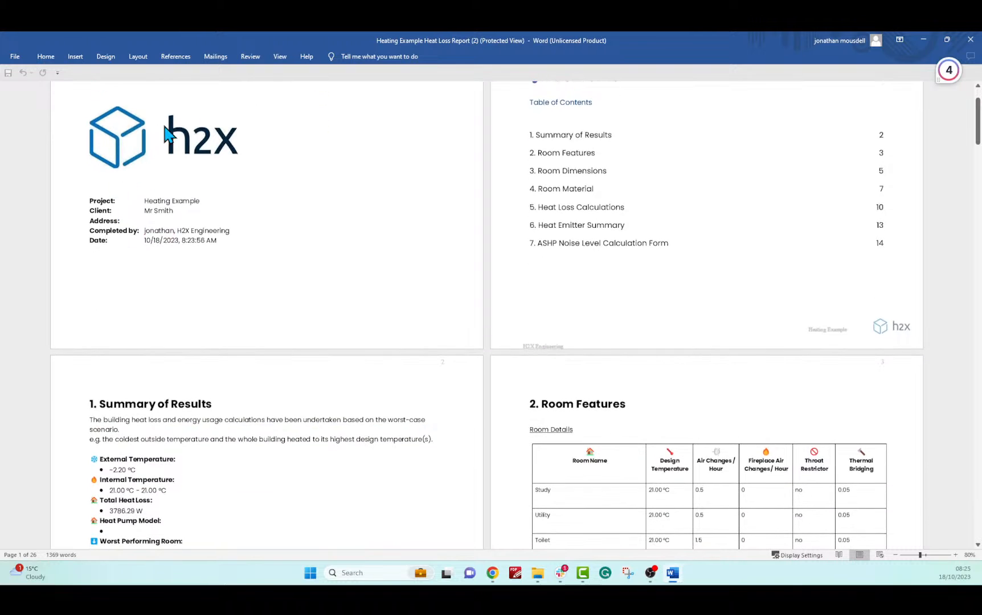
{"action": "scroll", "coordinate": [241, 153], "scroll_direction": "down", "scroll_amount": 3}
{"action": "scroll", "coordinate": [227, 330], "scroll_direction": "down", "scroll_amount": 1}
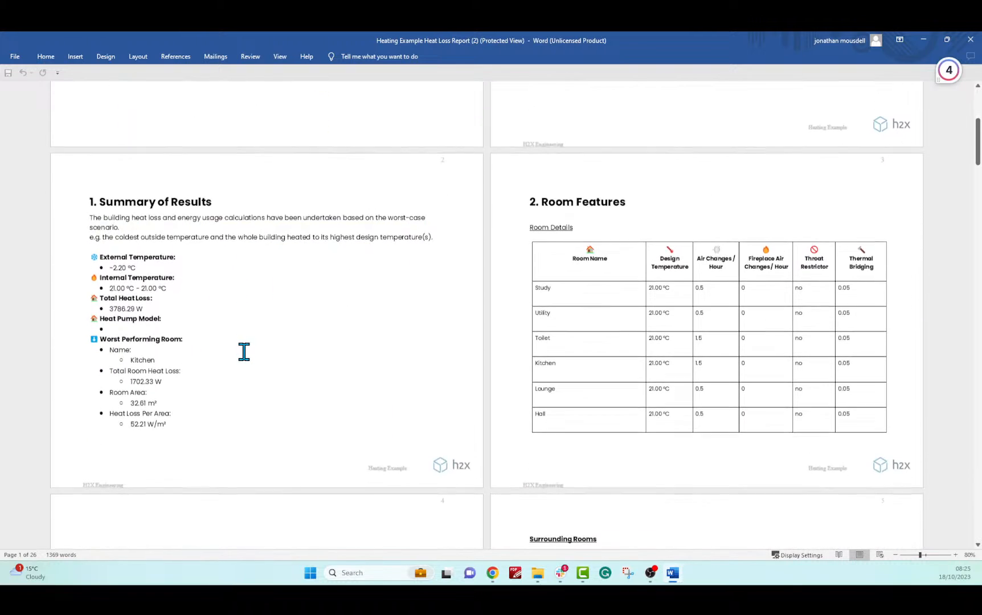
{"action": "scroll", "coordinate": [709, 296], "scroll_direction": "down", "scroll_amount": 5}
{"action": "scroll", "coordinate": [631, 294], "scroll_direction": "down", "scroll_amount": 10}
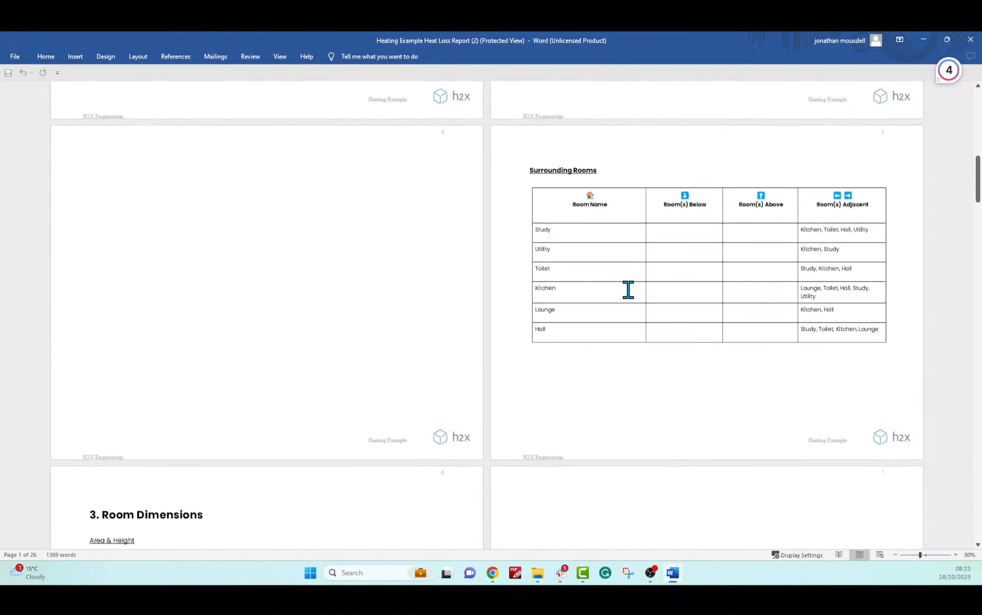
{"action": "scroll", "coordinate": [635, 298], "scroll_direction": "down", "scroll_amount": 15}
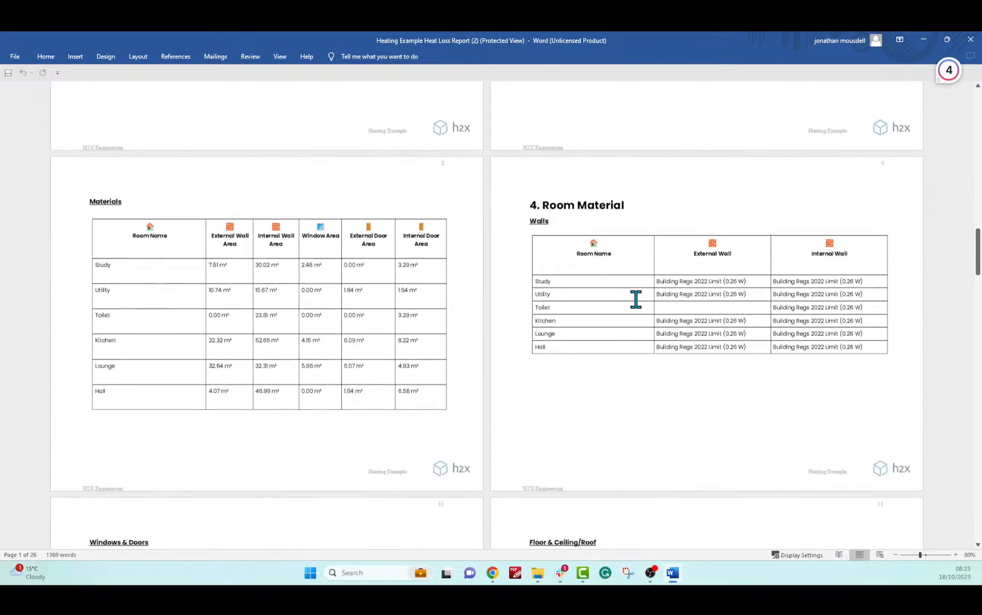
{"action": "scroll", "coordinate": [646, 306], "scroll_direction": "down", "scroll_amount": 4}
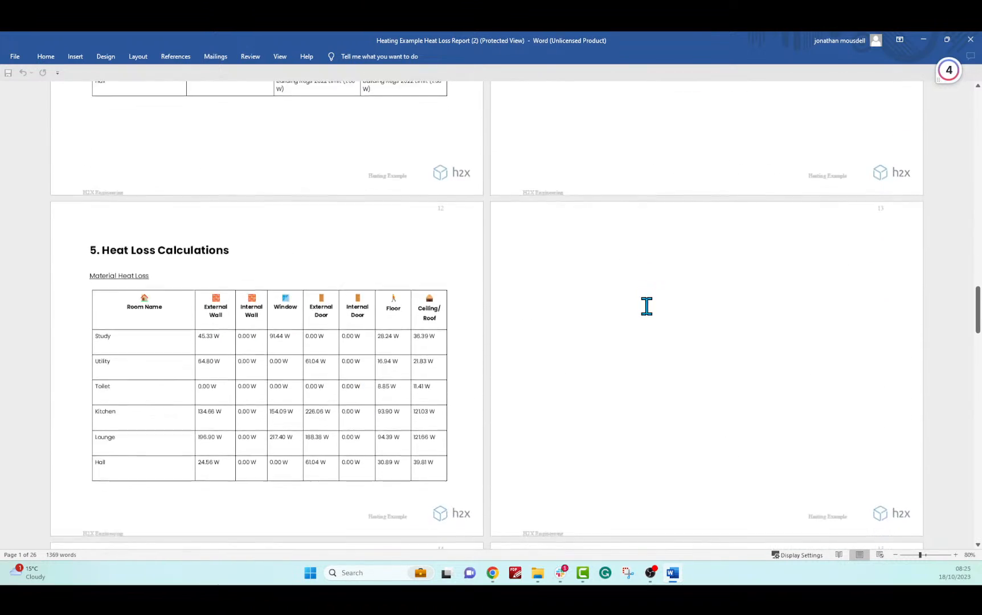
{"action": "scroll", "coordinate": [649, 311], "scroll_direction": "down", "scroll_amount": 2}
{"action": "scroll", "coordinate": [649, 311], "scroll_direction": "down", "scroll_amount": 8}
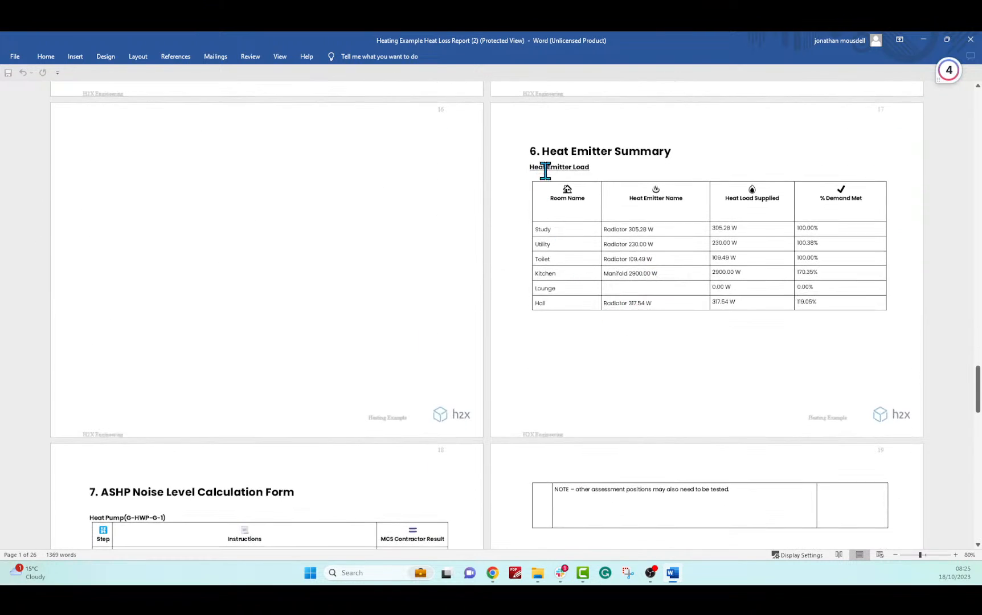
{"action": "left_click_drag", "start_coordinate": [531, 151], "coordinate": [855, 307]}
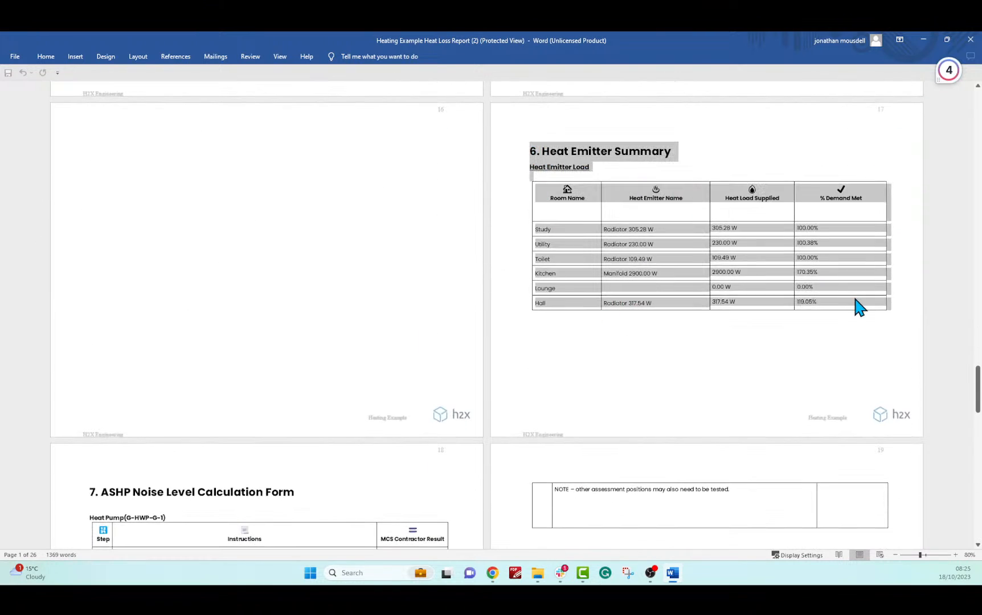
{"action": "left_click", "coordinate": [592, 249]}
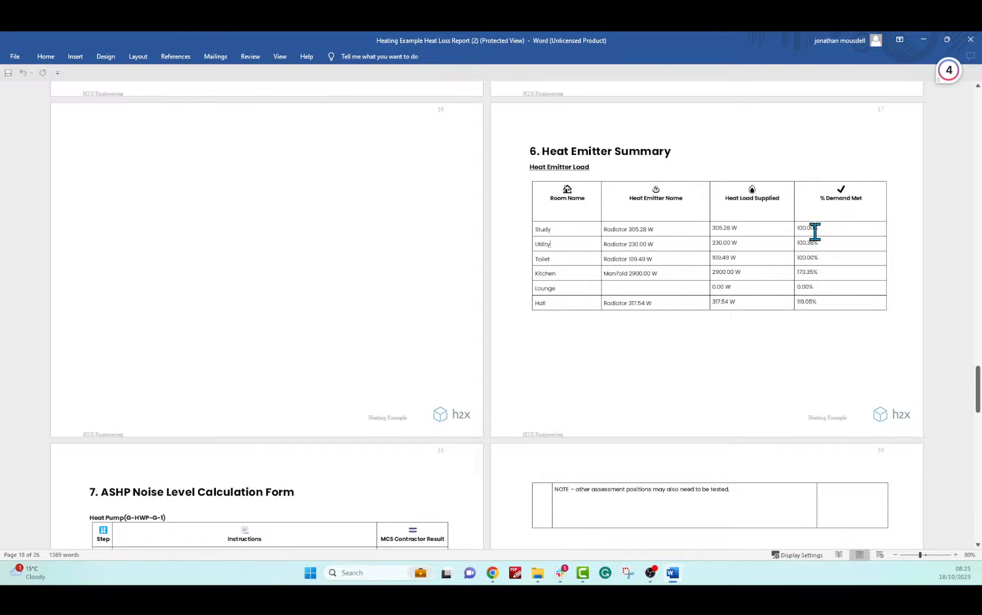
{"action": "left_click_drag", "start_coordinate": [816, 230], "coordinate": [609, 272]}
{"action": "left_click", "coordinate": [839, 319]}
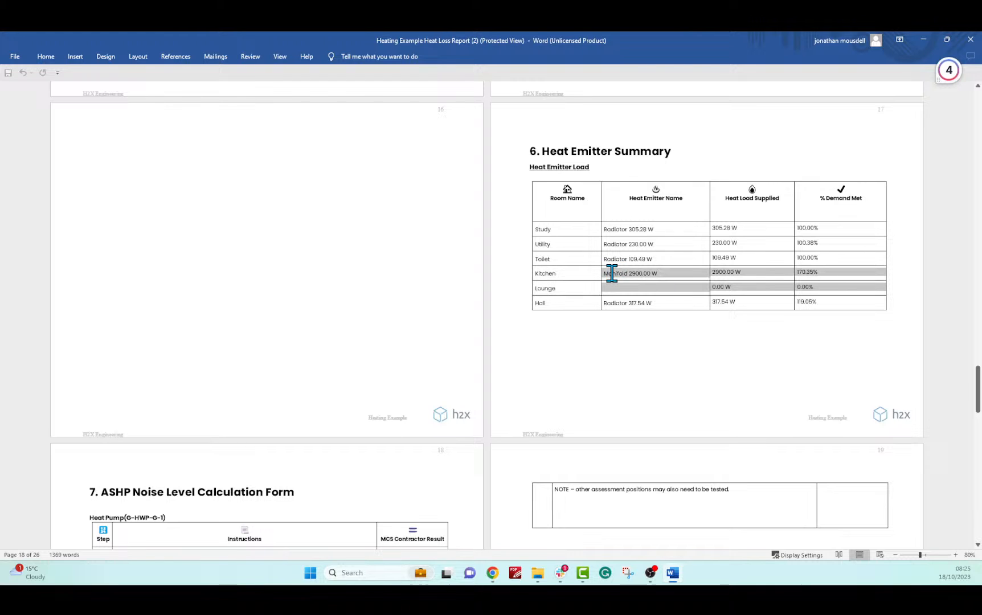
{"action": "left_click", "coordinate": [682, 354]}
{"action": "scroll", "coordinate": [684, 356], "scroll_direction": "down", "scroll_amount": 5}
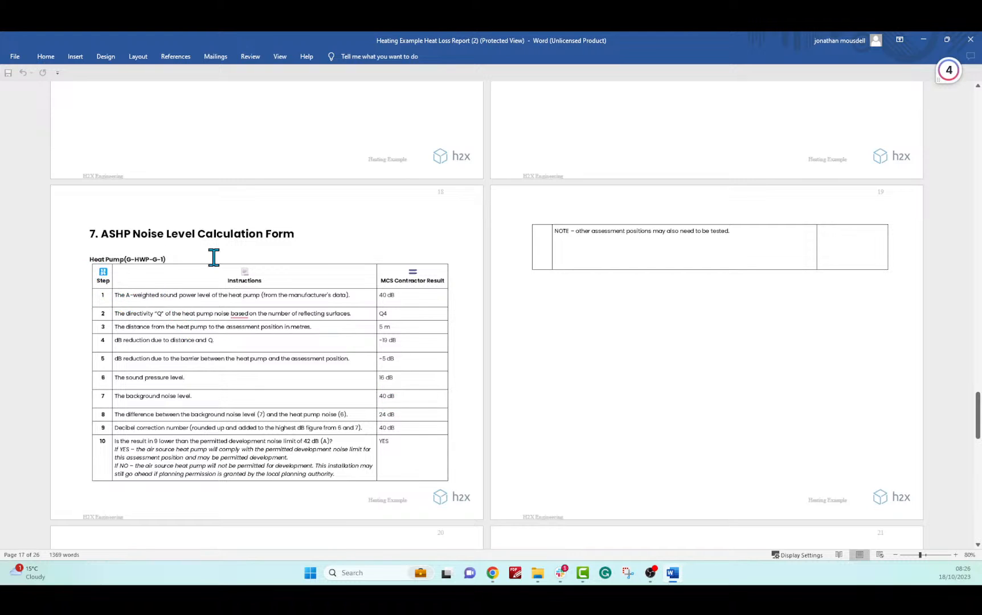
{"action": "left_click_drag", "start_coordinate": [406, 453], "coordinate": [287, 439]}
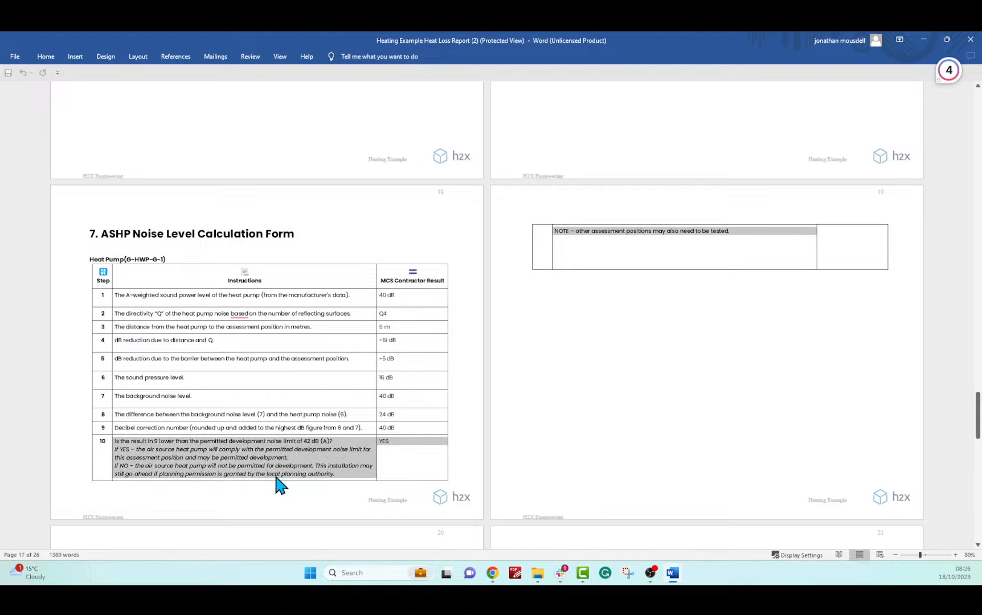
{"action": "left_click_drag", "start_coordinate": [415, 312], "coordinate": [245, 445]}
{"action": "left_click", "coordinate": [589, 414]}
Highlight the 2222 heating degree days and the heat pump electricity consumed and generated figures
{"action": "scroll", "coordinate": [589, 414], "scroll_direction": "down", "scroll_amount": 10}
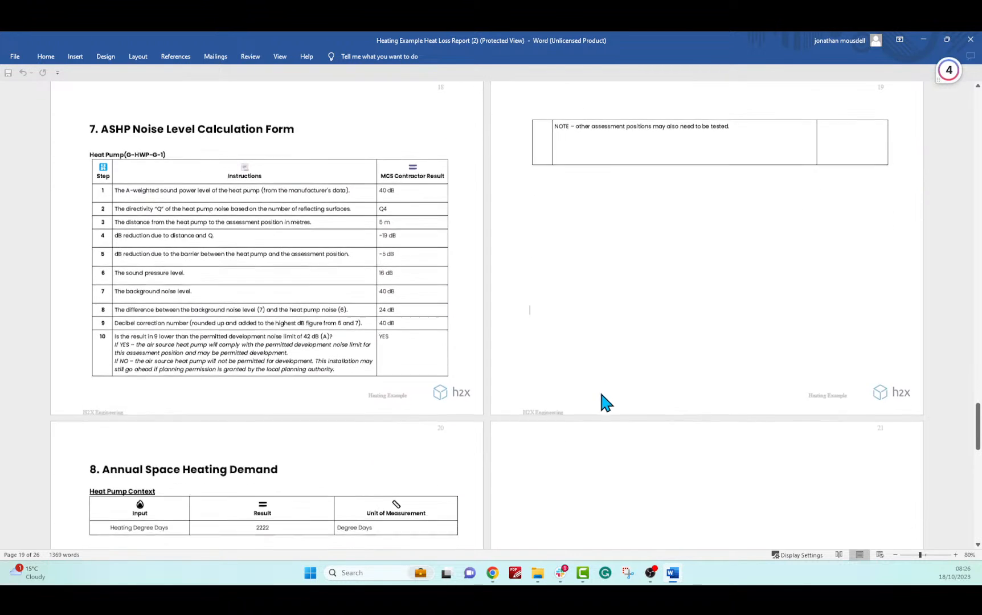
{"action": "scroll", "coordinate": [610, 378], "scroll_direction": "down", "scroll_amount": 2}
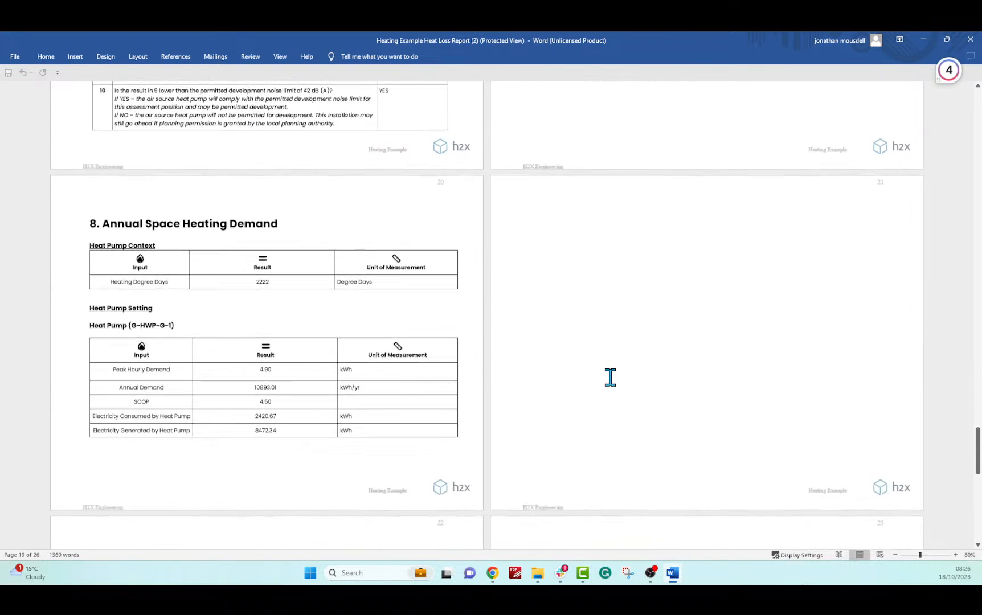
{"action": "left_click_drag", "start_coordinate": [237, 280], "coordinate": [282, 281]}
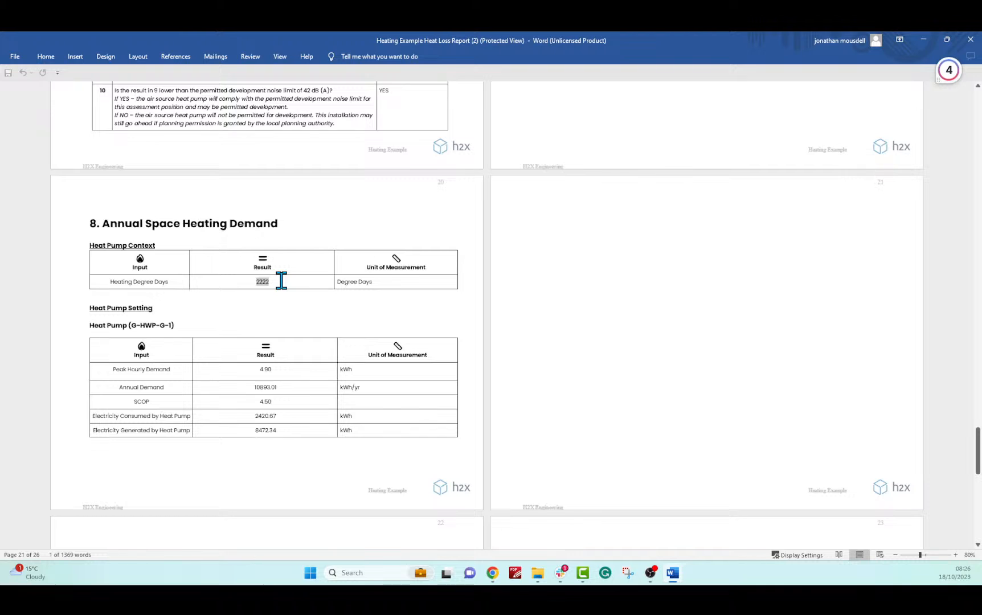
{"action": "scroll", "coordinate": [318, 362], "scroll_direction": "down", "scroll_amount": 1}
{"action": "left_click_drag", "start_coordinate": [253, 369], "coordinate": [297, 364]}
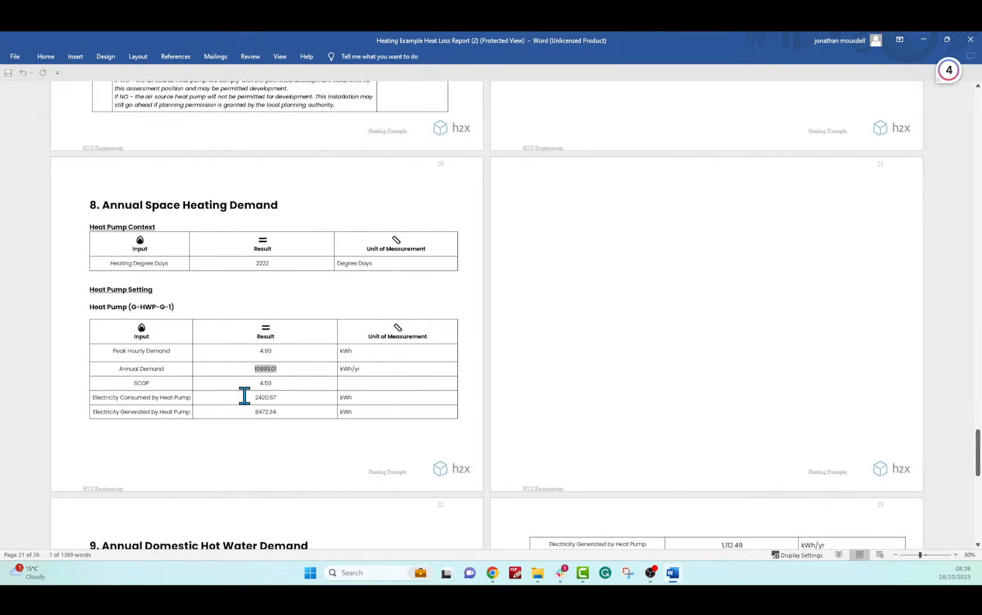
{"action": "left_click_drag", "start_coordinate": [245, 397], "coordinate": [306, 411]}
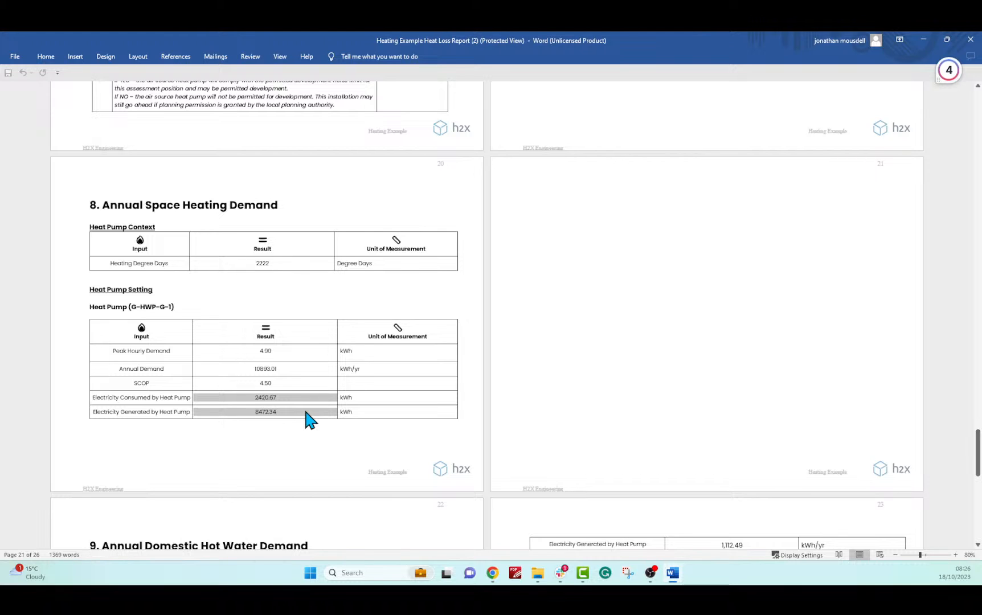
{"action": "left_click", "coordinate": [292, 382]}
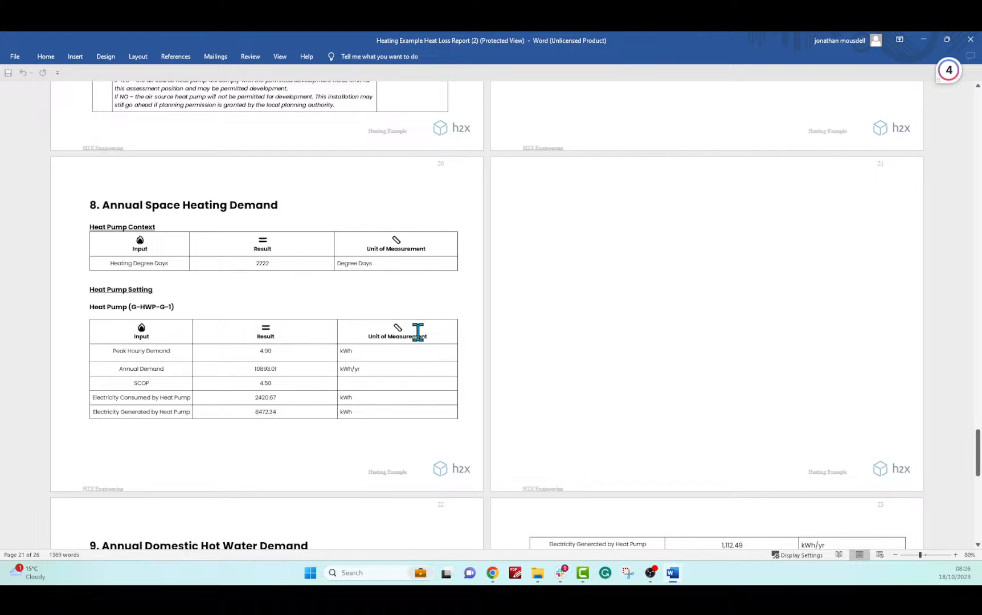
Highlight the 36,500.00 hot water load, 2,542.83 demand, 370.83 and 211.90 values, then close Word
{"action": "scroll", "coordinate": [428, 342], "scroll_direction": "down", "scroll_amount": 6}
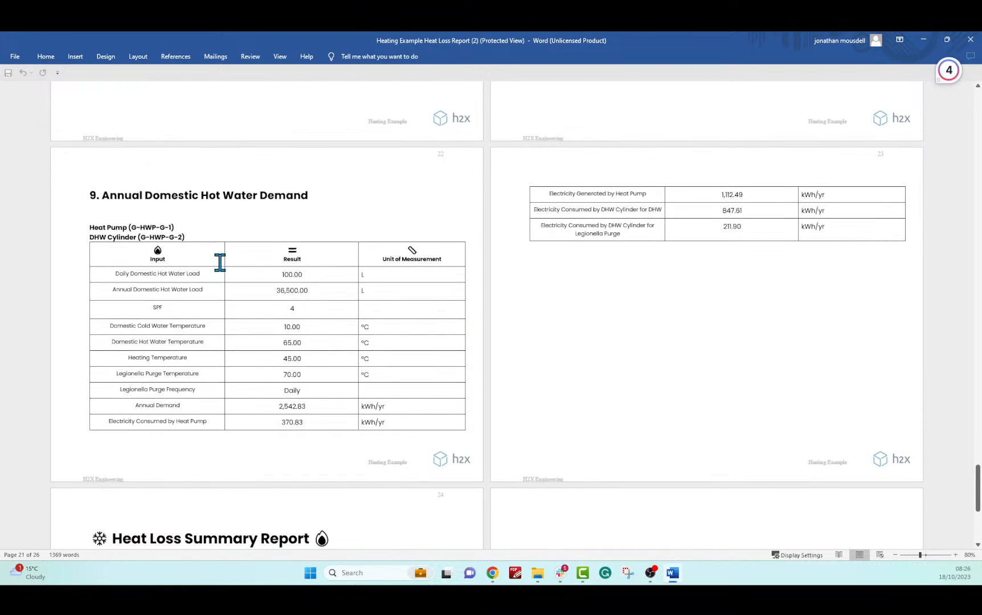
{"action": "scroll", "coordinate": [221, 259], "scroll_direction": "up", "scroll_amount": 1}
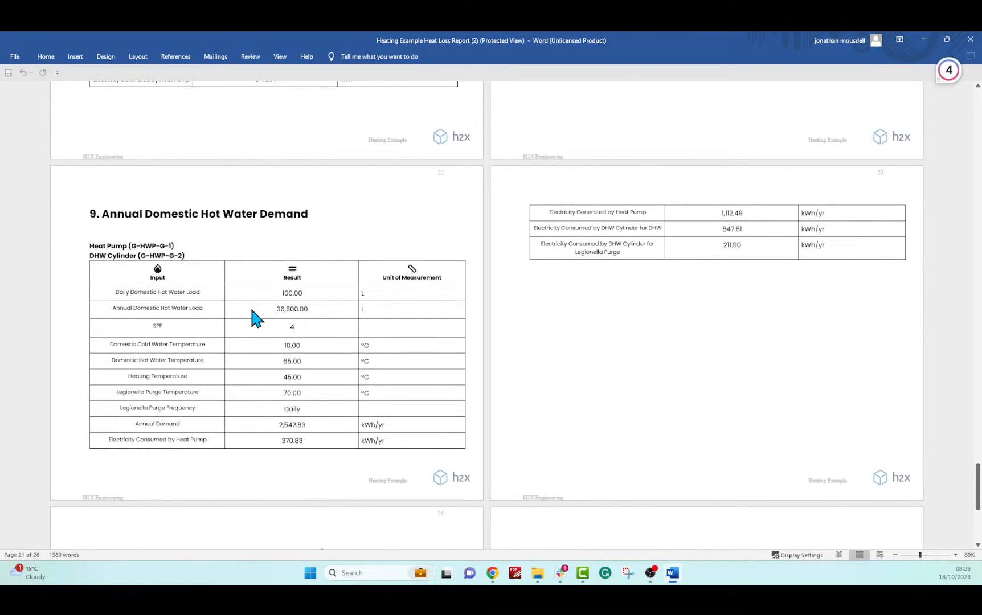
{"action": "left_click_drag", "start_coordinate": [283, 308], "coordinate": [313, 309]}
{"action": "left_click_drag", "start_coordinate": [278, 425], "coordinate": [313, 424]}
{"action": "left_click_drag", "start_coordinate": [266, 441], "coordinate": [331, 437]}
{"action": "left_click_drag", "start_coordinate": [742, 245], "coordinate": [701, 219]}
{"action": "left_click", "coordinate": [696, 231]}
{"action": "left_click_drag", "start_coordinate": [721, 245], "coordinate": [754, 242]}
{"action": "left_click", "coordinate": [970, 40]}
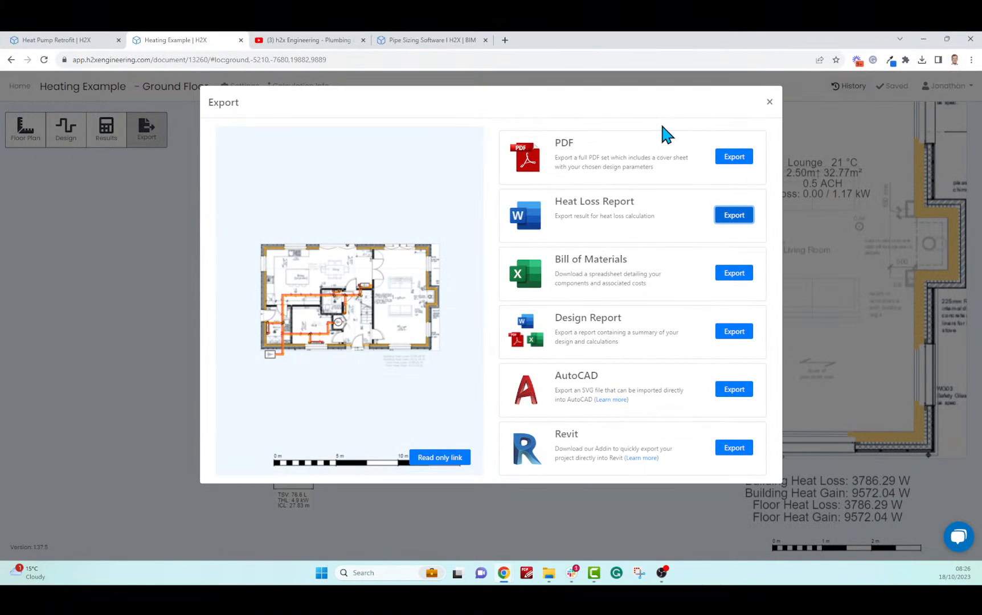
Start the ground floor PDF export, reposition the plan on the sheet, and use A0 paper at 1:15
{"action": "left_click", "coordinate": [734, 157]}
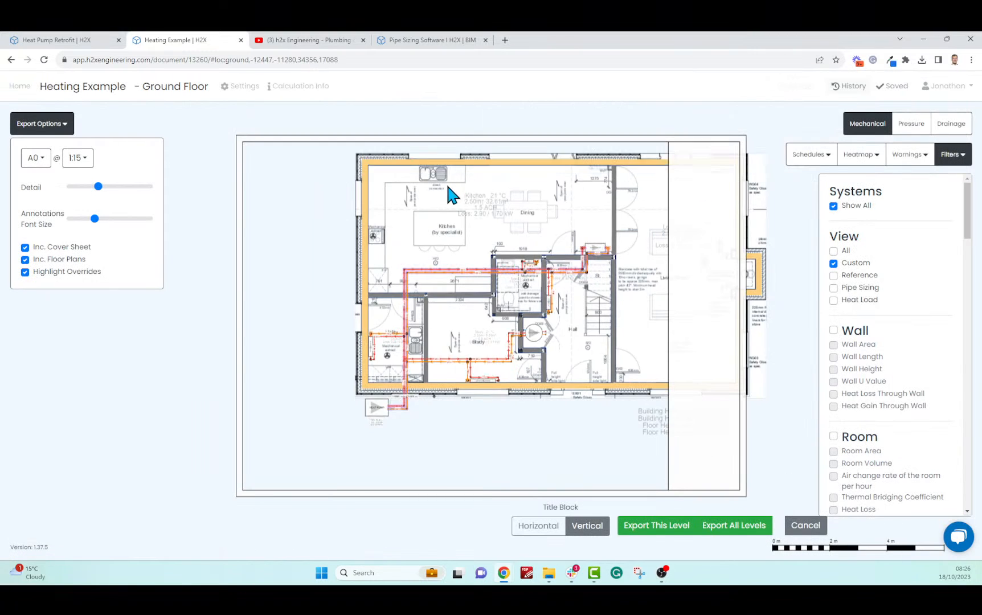
{"action": "left_click_drag", "start_coordinate": [450, 193], "coordinate": [345, 224]}
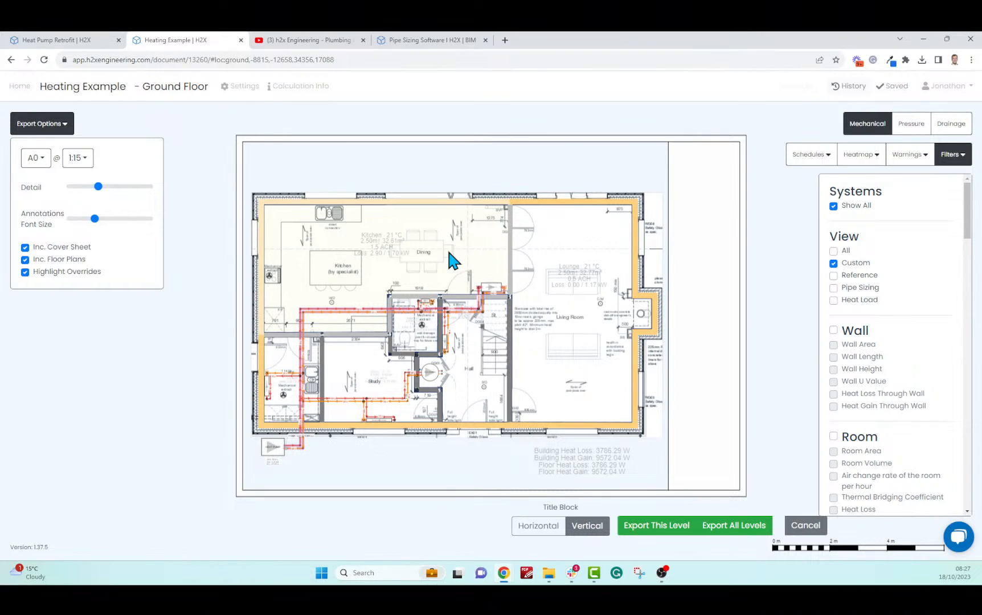
{"action": "left_click", "coordinate": [34, 159]}
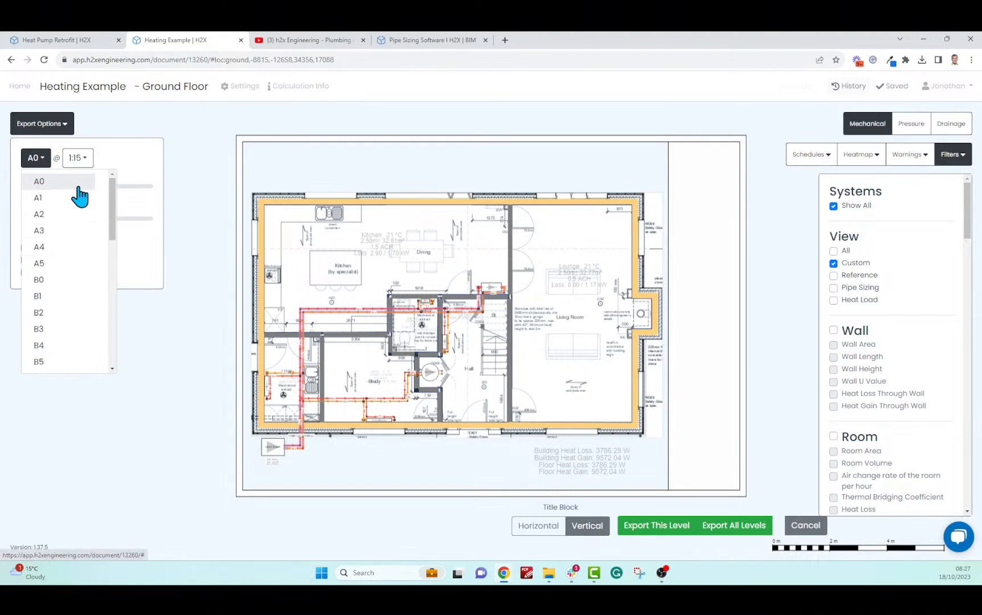
{"action": "left_click", "coordinate": [142, 165]}
{"action": "left_click", "coordinate": [75, 159]}
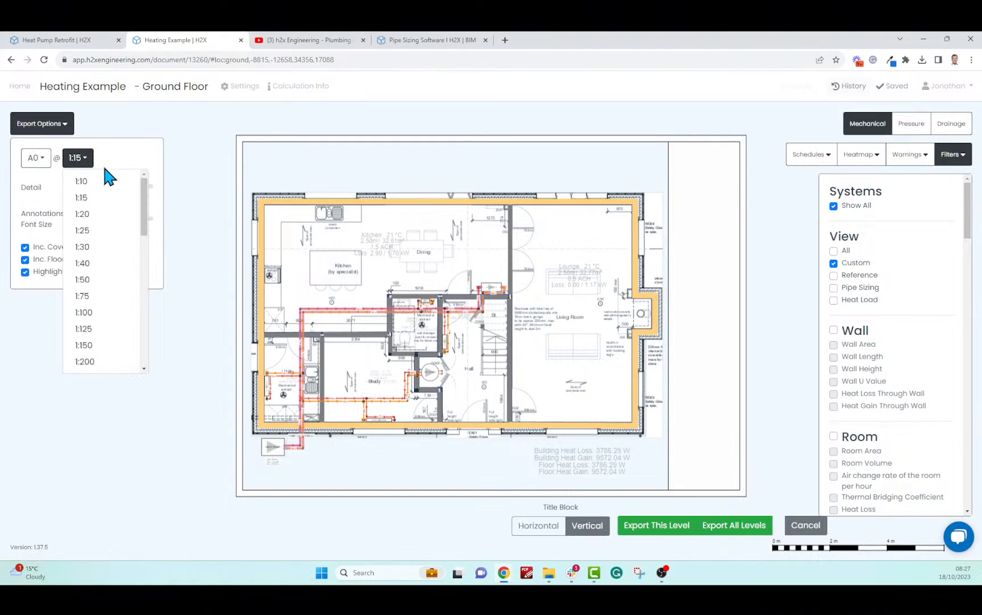
{"action": "left_click", "coordinate": [145, 161]}
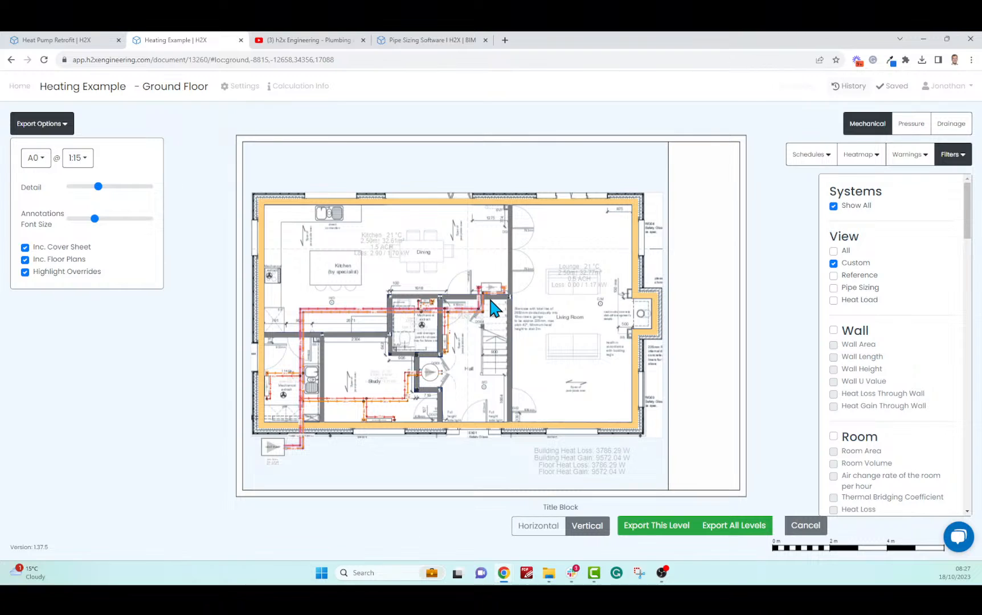
Raise the export detail to show pipe sizes and leave out the cover sheet and Total System Volume
{"action": "mouse_move", "coordinate": [98, 186]}
{"action": "left_mouse_down"}
{"action": "mouse_move", "coordinate": [117, 188]}
{"action": "mouse_move", "coordinate": [91, 188]}
{"action": "mouse_move", "coordinate": [101, 191]}
{"action": "left_mouse_up"}
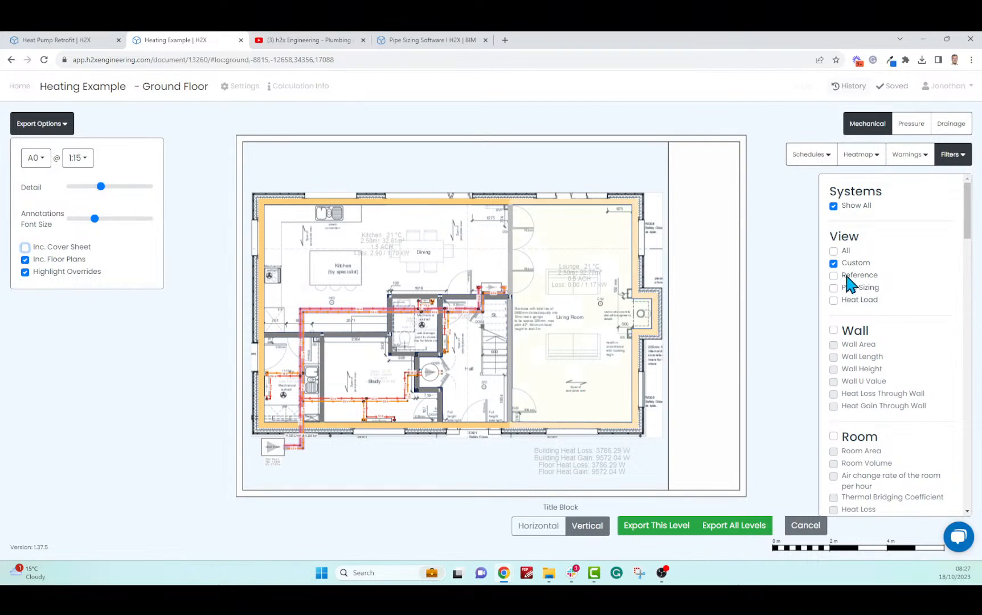
{"action": "left_click_drag", "start_coordinate": [969, 205], "coordinate": [971, 373]}
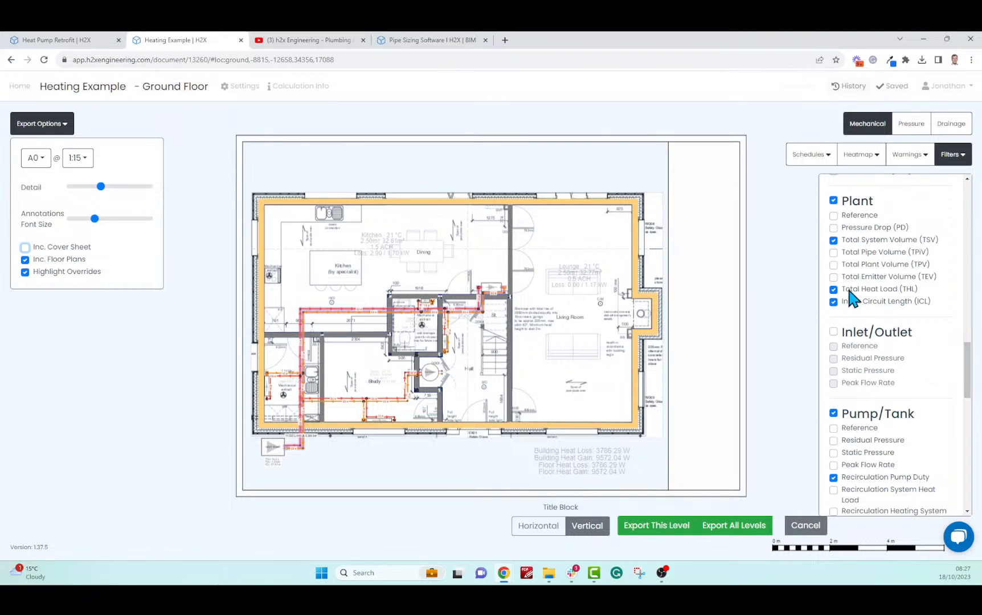
{"action": "left_click", "coordinate": [833, 241]}
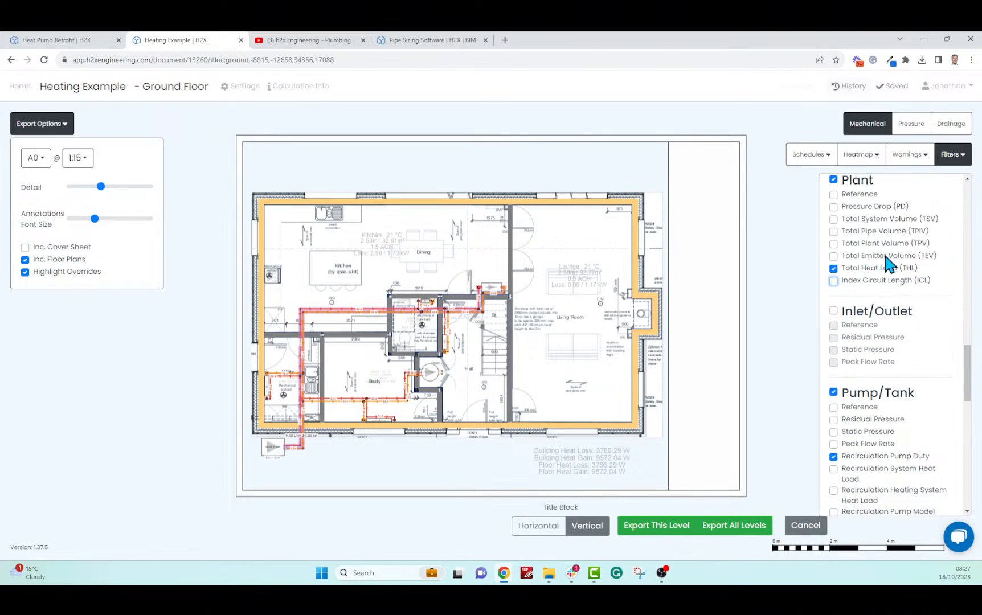
{"action": "scroll", "coordinate": [887, 259], "scroll_direction": "down", "scroll_amount": 10}
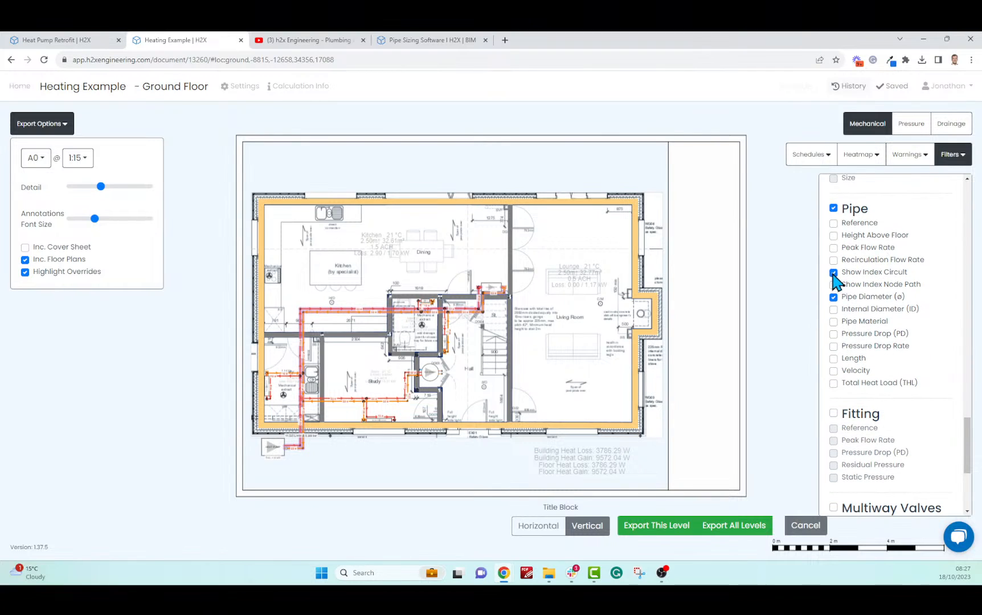
{"action": "scroll", "coordinate": [860, 285], "scroll_direction": "down", "scroll_amount": 5}
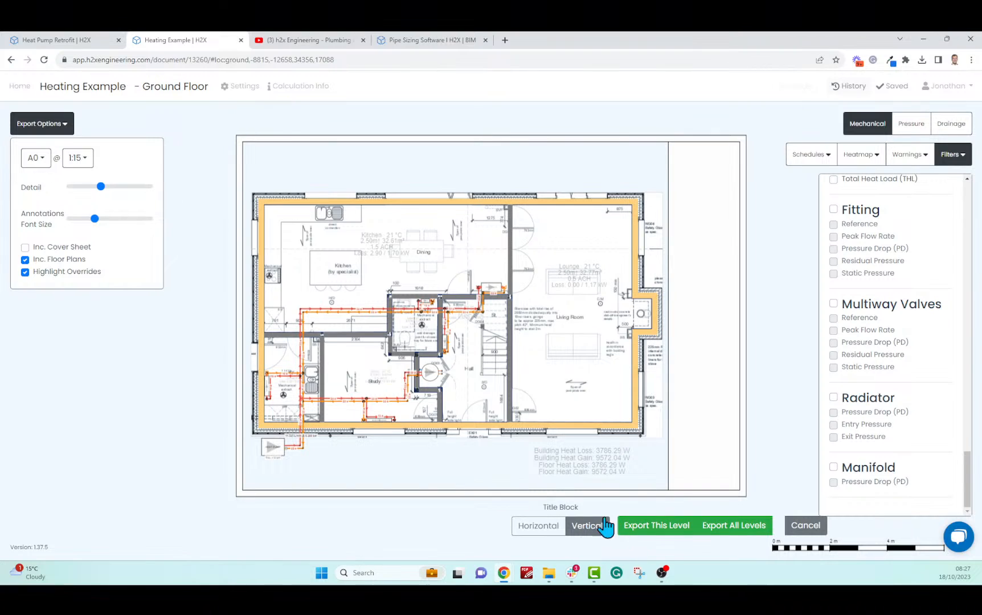
Try the horizontal title block, revert to vertical, and show the browser's recent downloads
{"action": "left_click", "coordinate": [544, 530]}
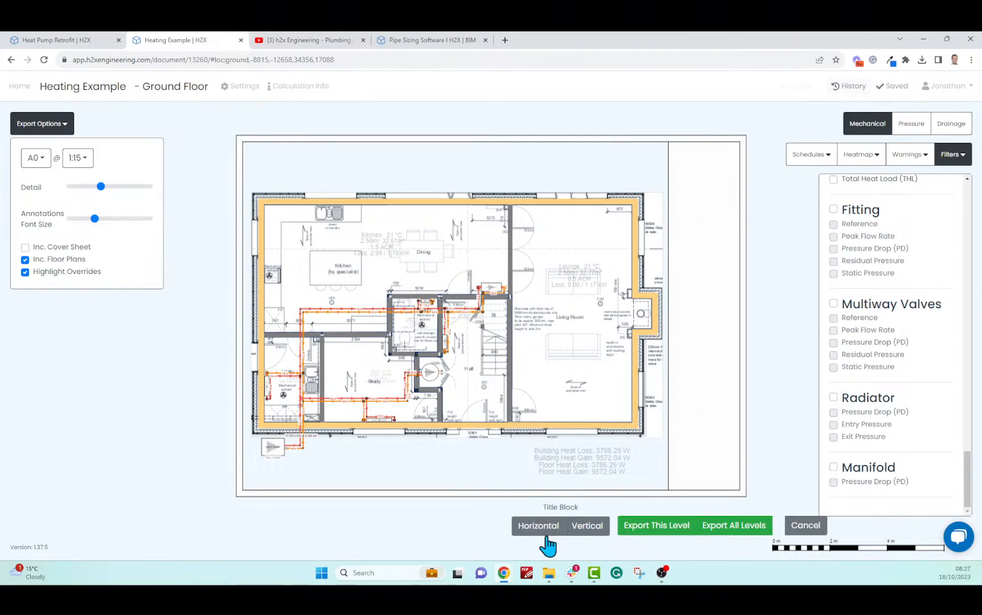
{"action": "left_click", "coordinate": [581, 527]}
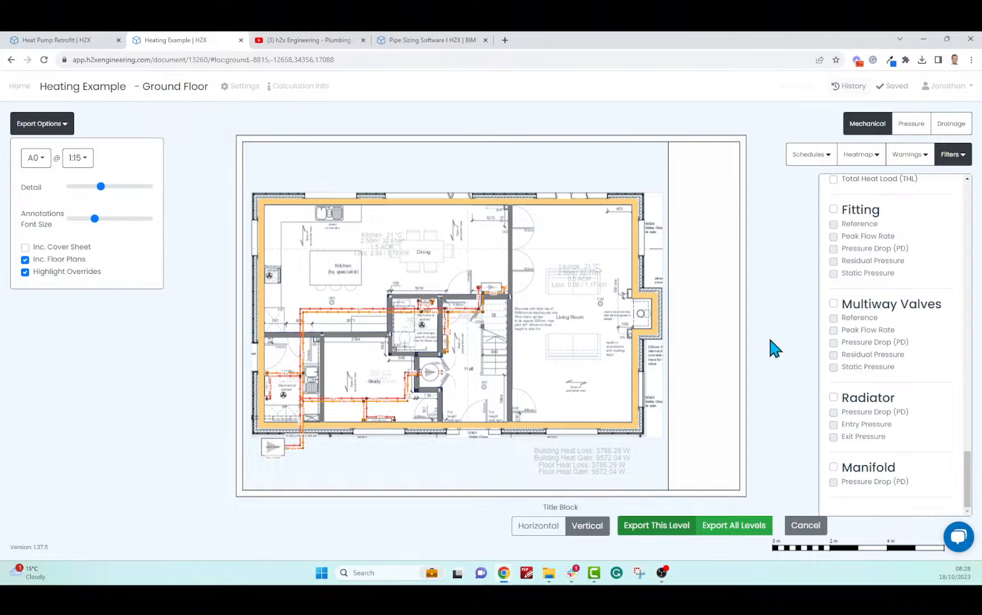
{"action": "left_click", "coordinate": [922, 59]}
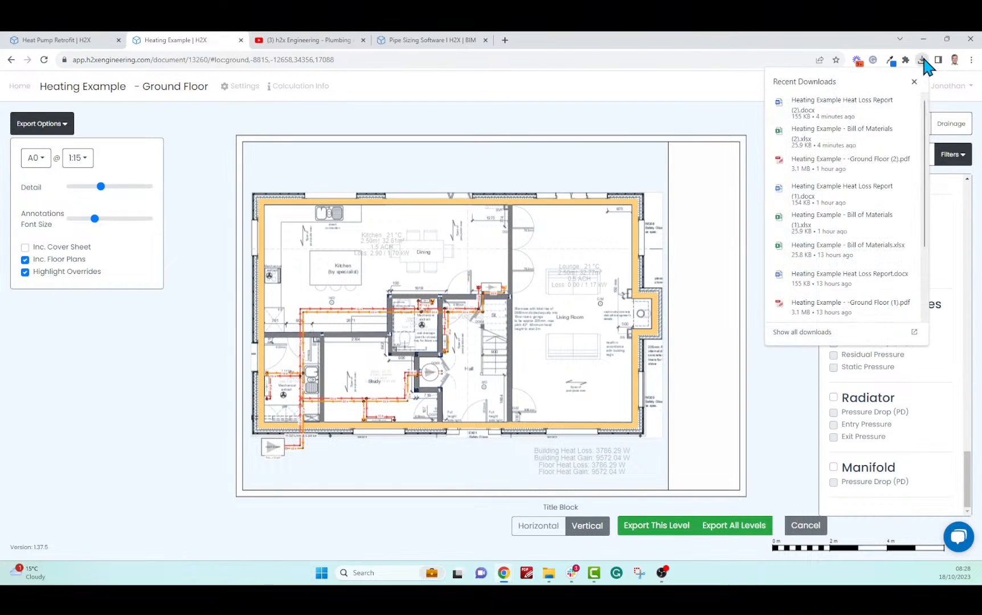
Open the exported Ground Floor PDF, view the whole sheet fitted to the page, then close it
{"action": "left_click", "coordinate": [839, 164]}
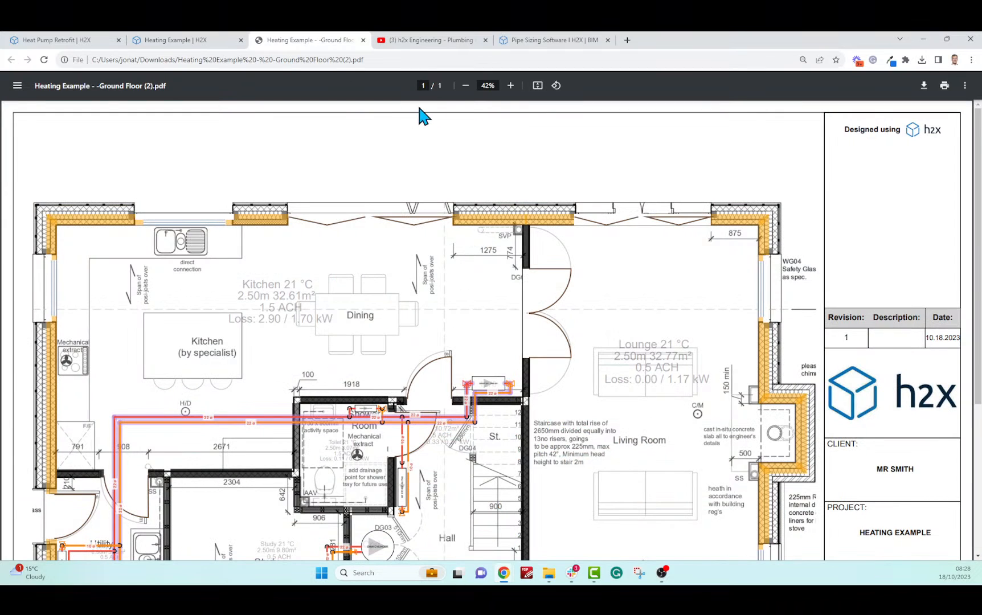
{"action": "left_click", "coordinate": [538, 86]}
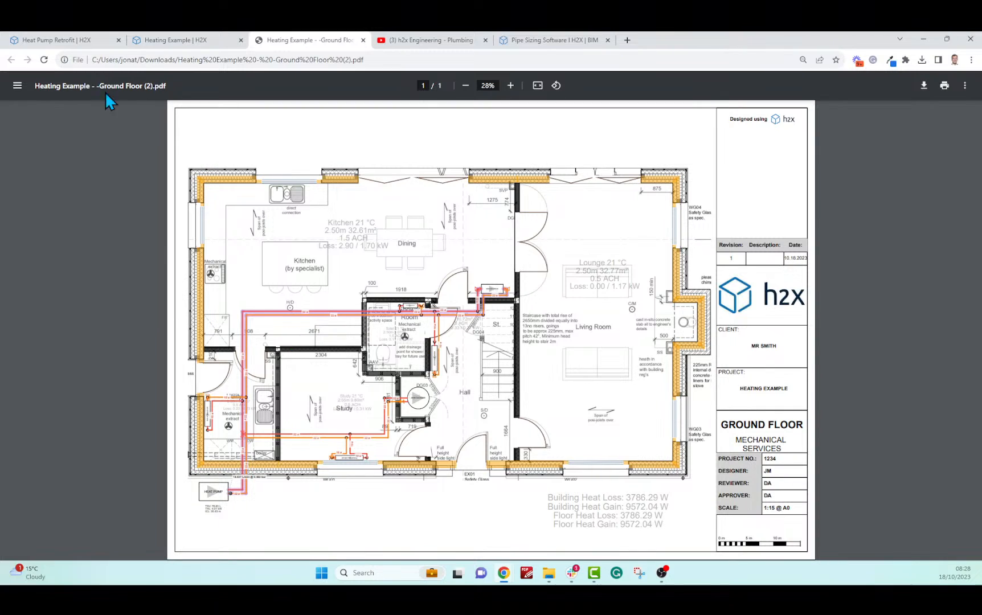
{"action": "left_click", "coordinate": [363, 39]}
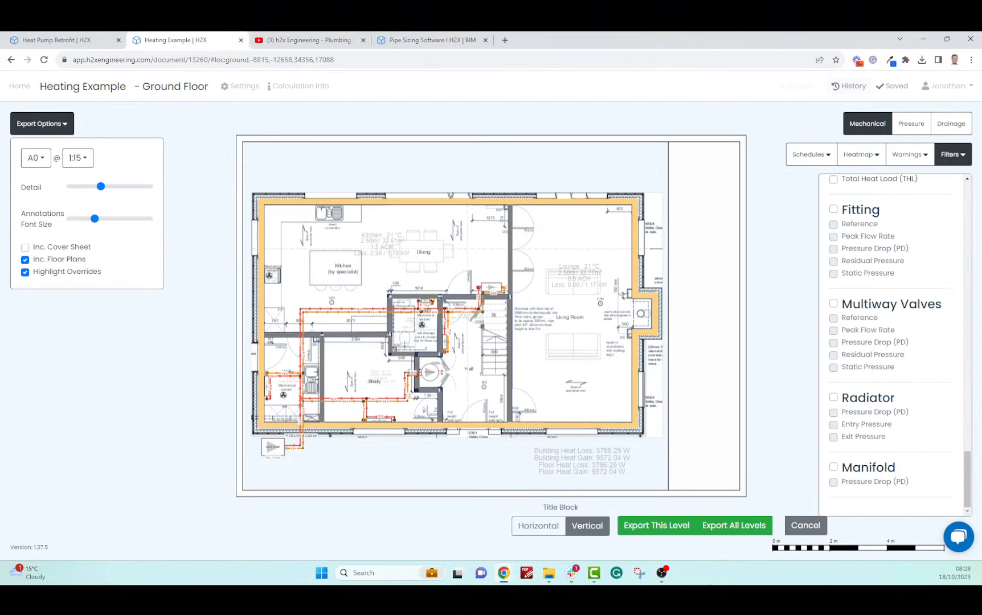
Cancel the export settings, recentre the floor plan, and go to the h2x YouTube playlists
{"action": "left_click", "coordinate": [798, 531]}
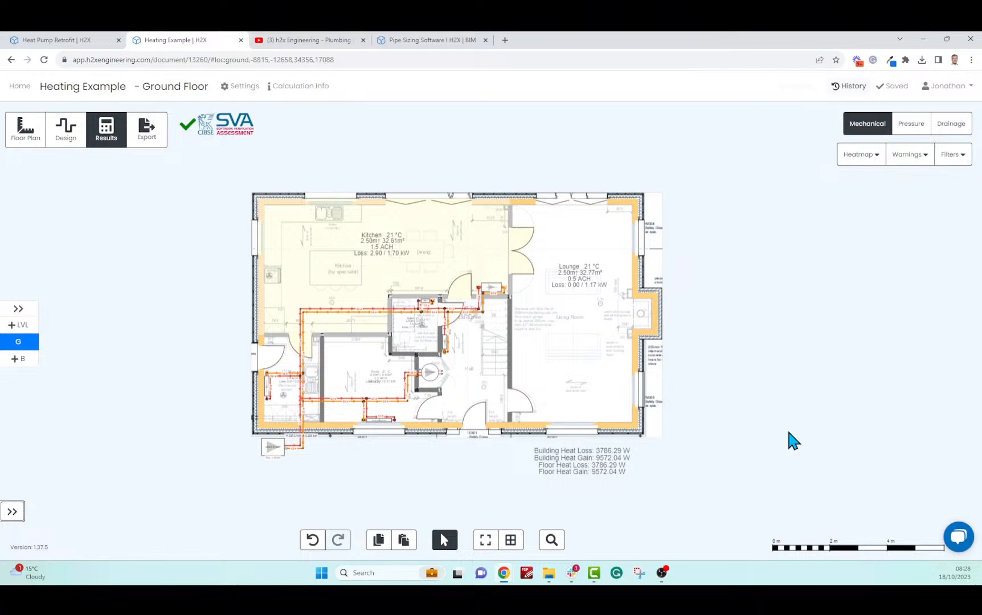
{"action": "left_click_drag", "start_coordinate": [769, 424], "coordinate": [760, 447]}
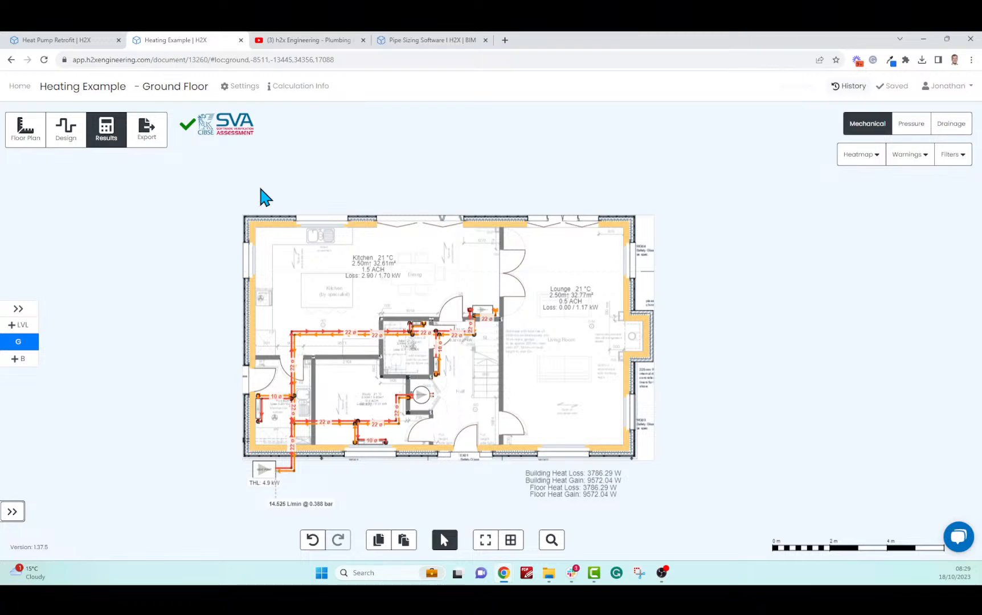
{"action": "left_click", "coordinate": [309, 45]}
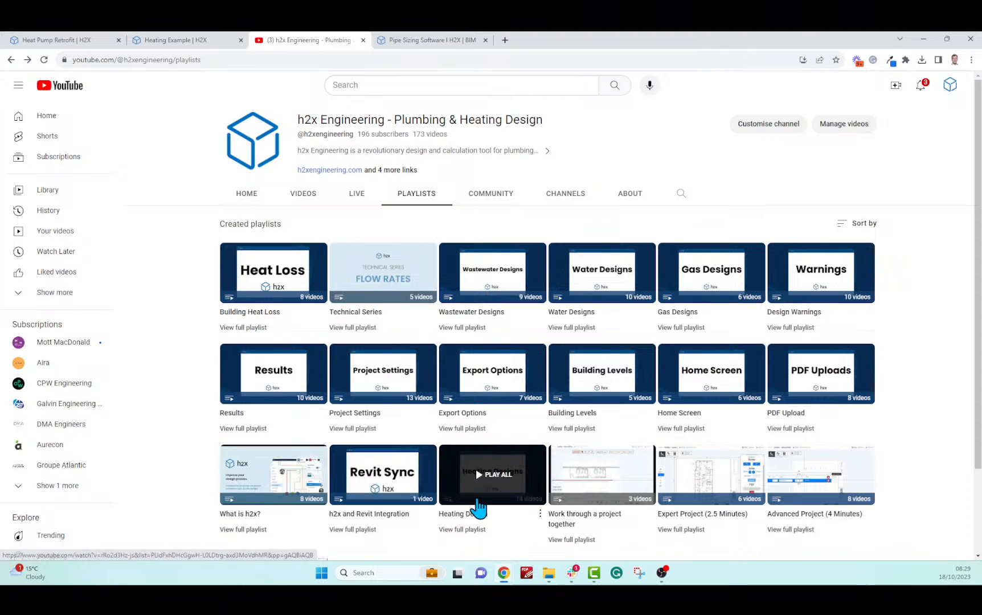
Browse the 14 videos in the full Heating Design playlist, then go to the h2x website
{"action": "left_click", "coordinate": [464, 530]}
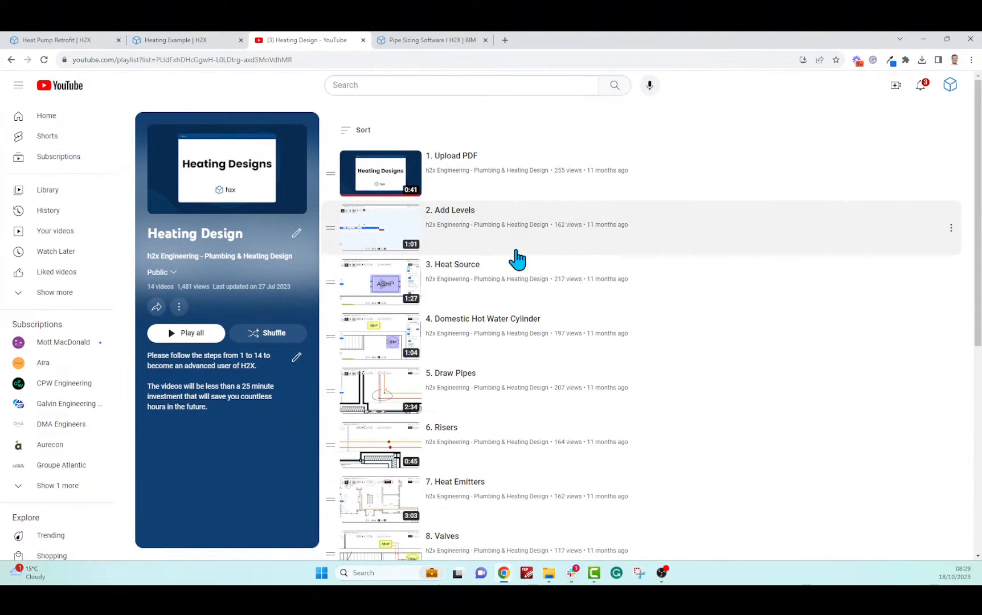
{"action": "scroll", "coordinate": [577, 319], "scroll_direction": "down", "scroll_amount": 2}
{"action": "scroll", "coordinate": [584, 324], "scroll_direction": "up", "scroll_amount": 3}
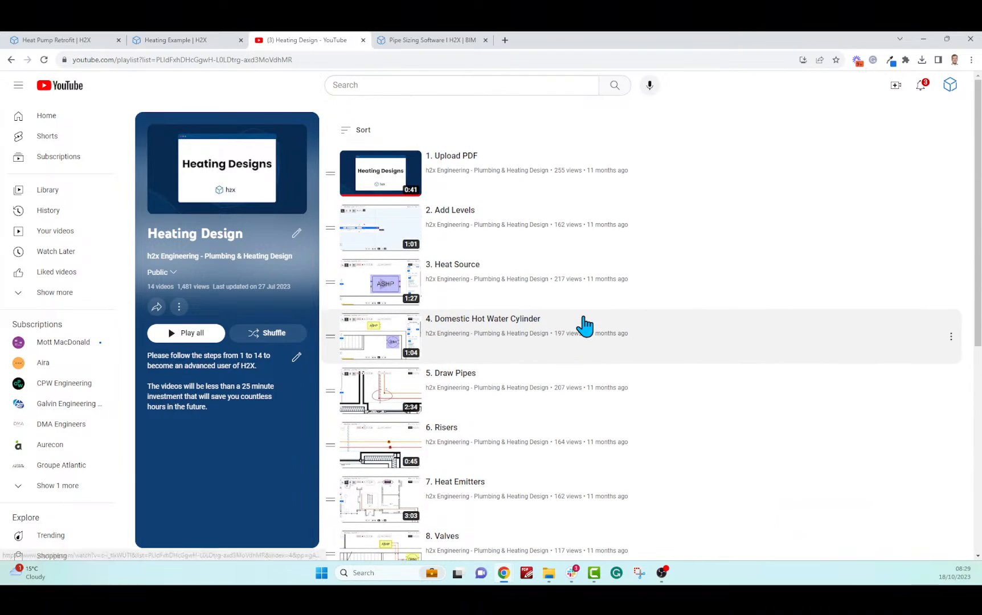
{"action": "scroll", "coordinate": [664, 390], "scroll_direction": "down", "scroll_amount": 4}
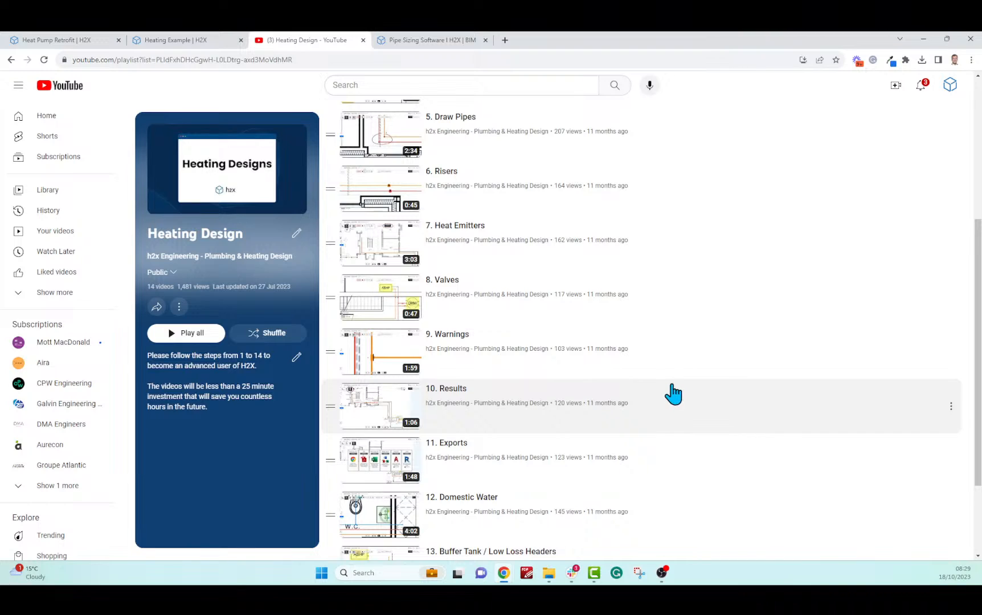
{"action": "scroll", "coordinate": [686, 387], "scroll_direction": "up", "scroll_amount": 4}
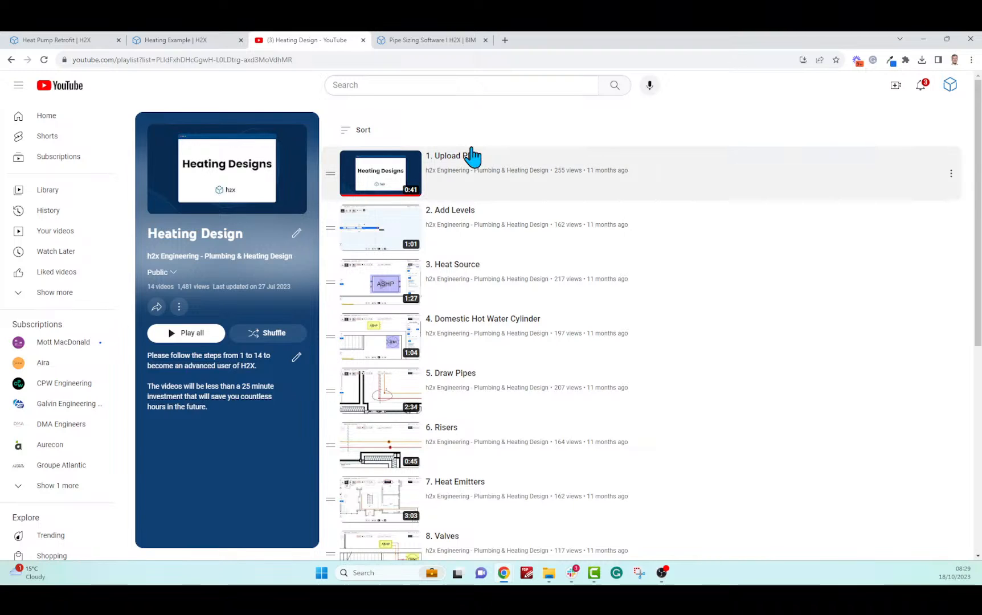
{"action": "left_click", "coordinate": [411, 40]}
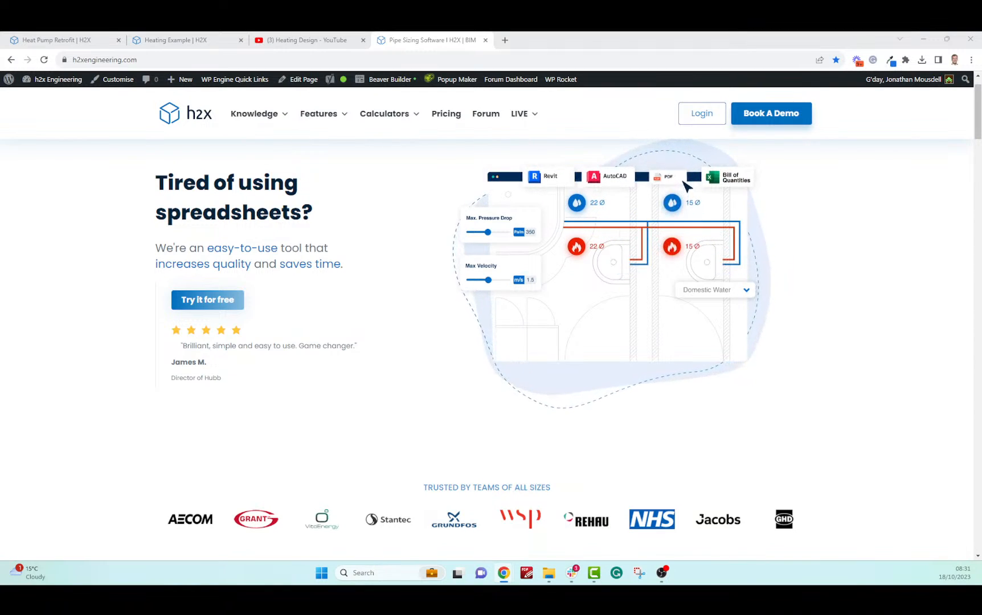
Open the Heat Pump Retrofit project in design mode and glance through the Equipment list
{"action": "left_click", "coordinate": [107, 40]}
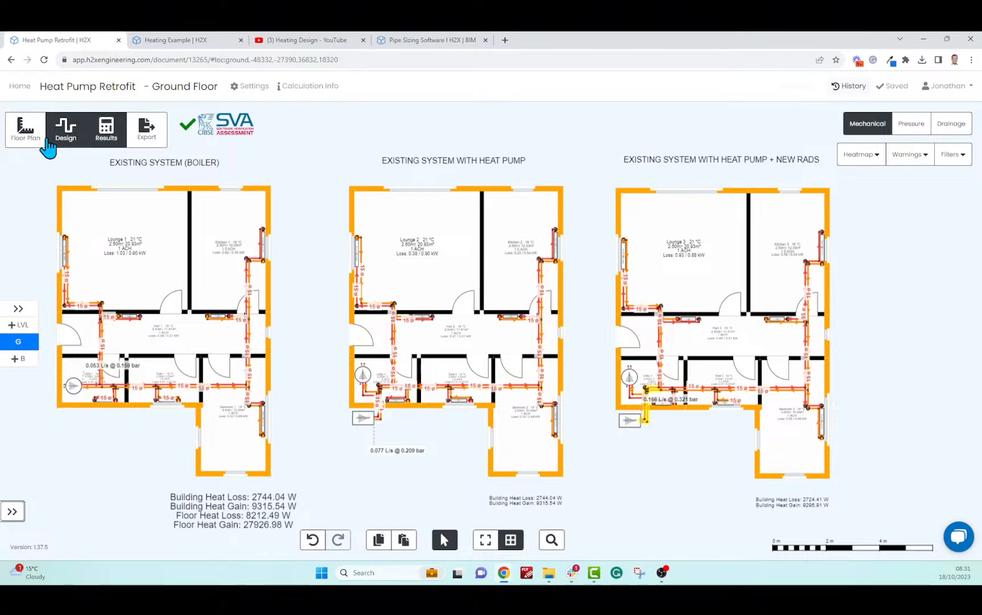
{"action": "left_click", "coordinate": [65, 127]}
{"action": "left_click", "coordinate": [388, 126]}
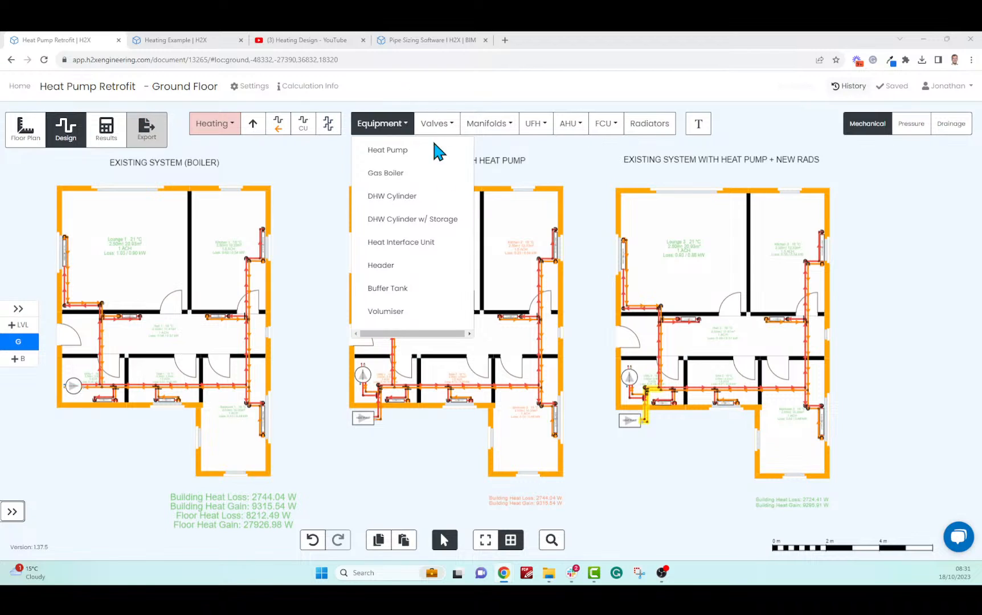
{"action": "left_click", "coordinate": [298, 276]}
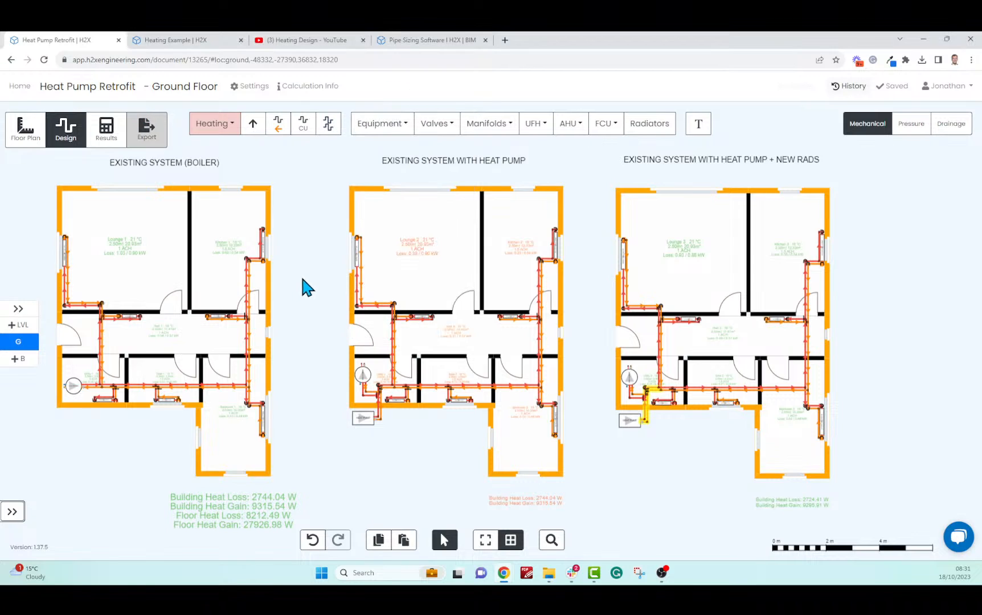